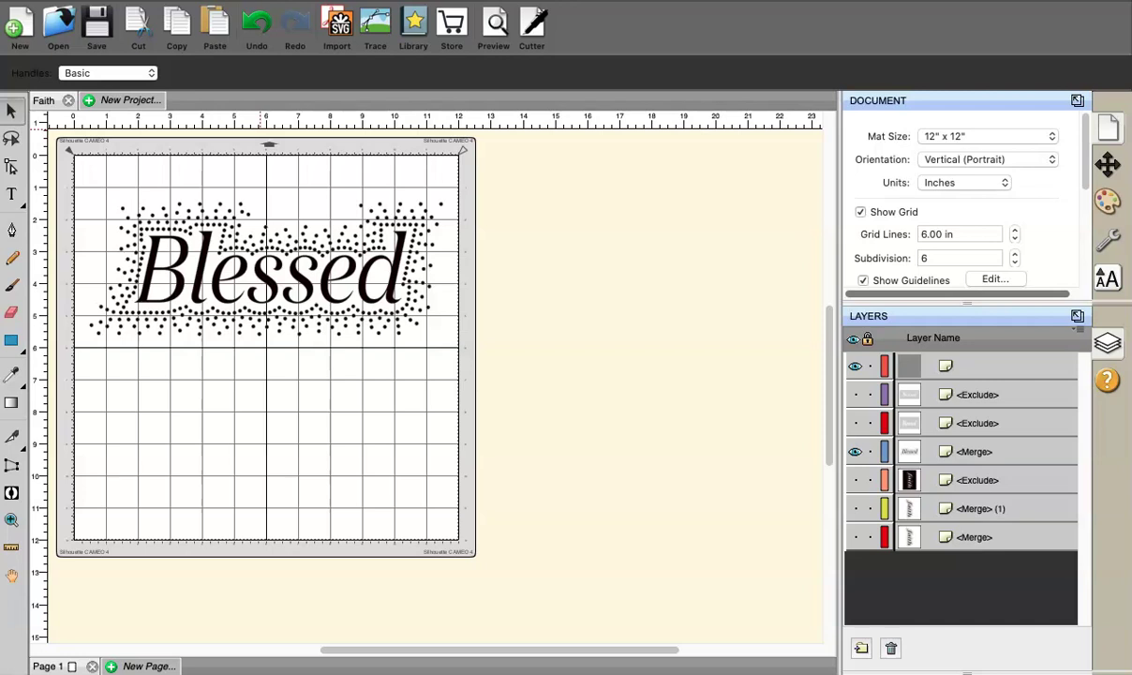
{"action": "mouse_move", "coordinate": [441, 5]}
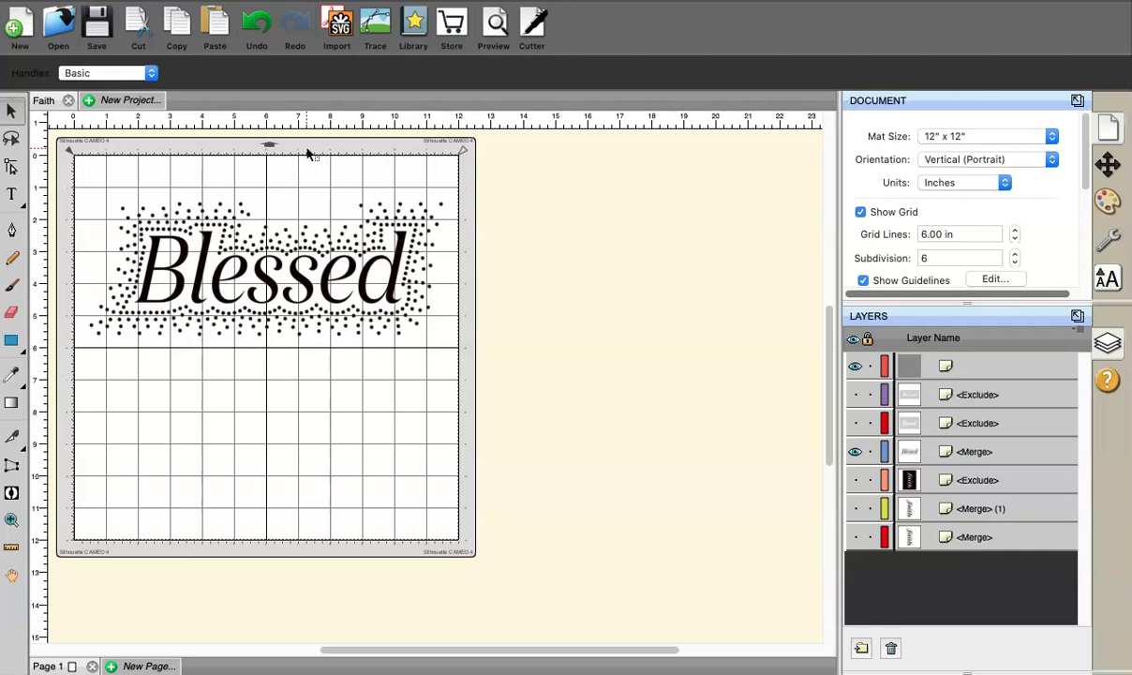
{"action": "left_click", "coordinate": [83, 253]}
{"action": "left_click", "coordinate": [364, 378]}
{"action": "left_click", "coordinate": [396, 419]}
{"action": "left_click", "coordinate": [337, 165]}
- Hide the layer of the existing Blessed rhinestone design so the mat is empty
{"action": "left_click", "coordinate": [327, 268]}
{"action": "left_click", "coordinate": [334, 278]}
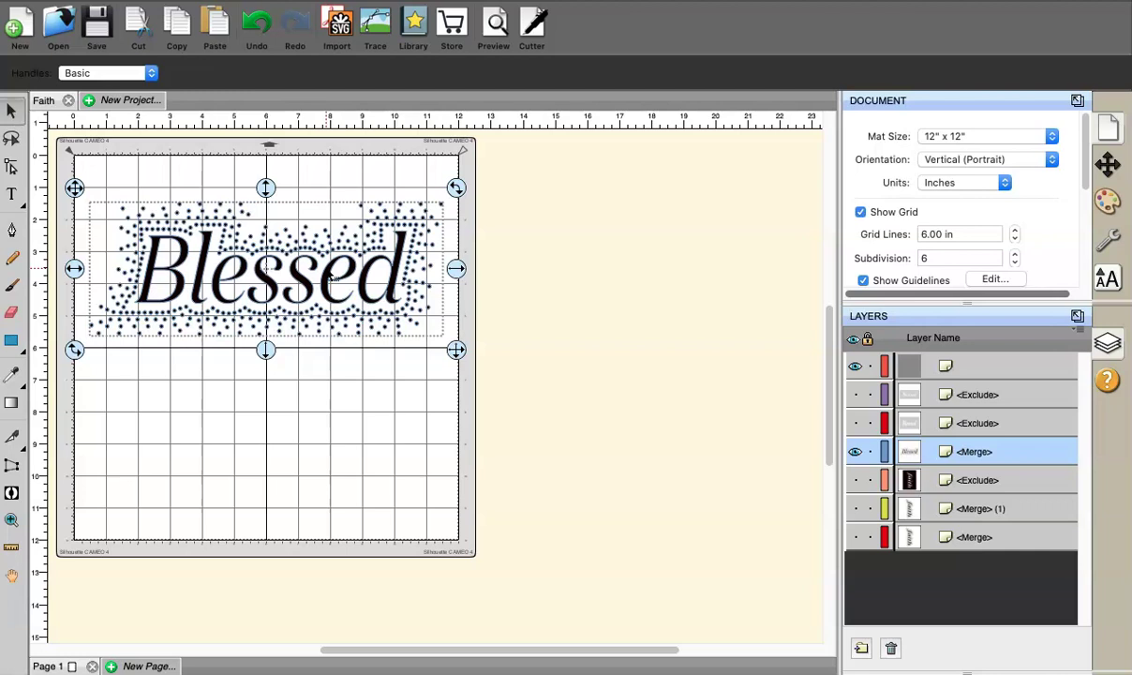
{"action": "left_click", "coordinate": [855, 453]}
{"action": "left_click", "coordinate": [392, 387]}
{"action": "left_click", "coordinate": [312, 348]}
{"action": "left_click", "coordinate": [139, 336]}
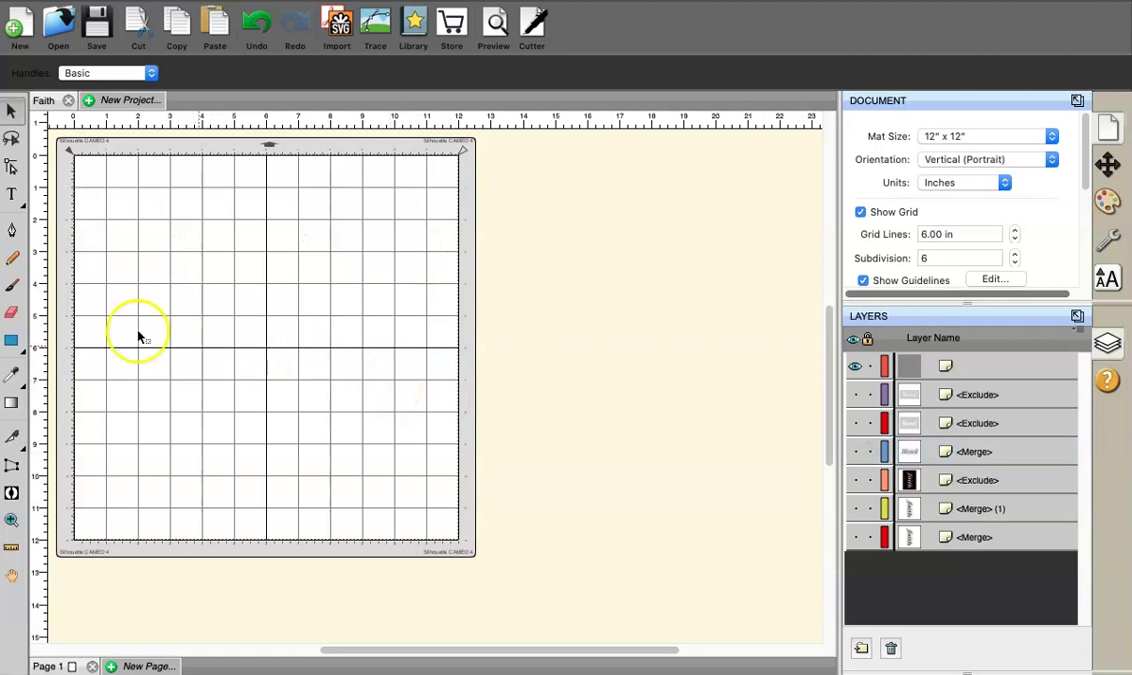
- Add the text "Blessed" in the upper part of the mat and enlarge it to about 5 inches wide
{"action": "left_click", "coordinate": [14, 194]}
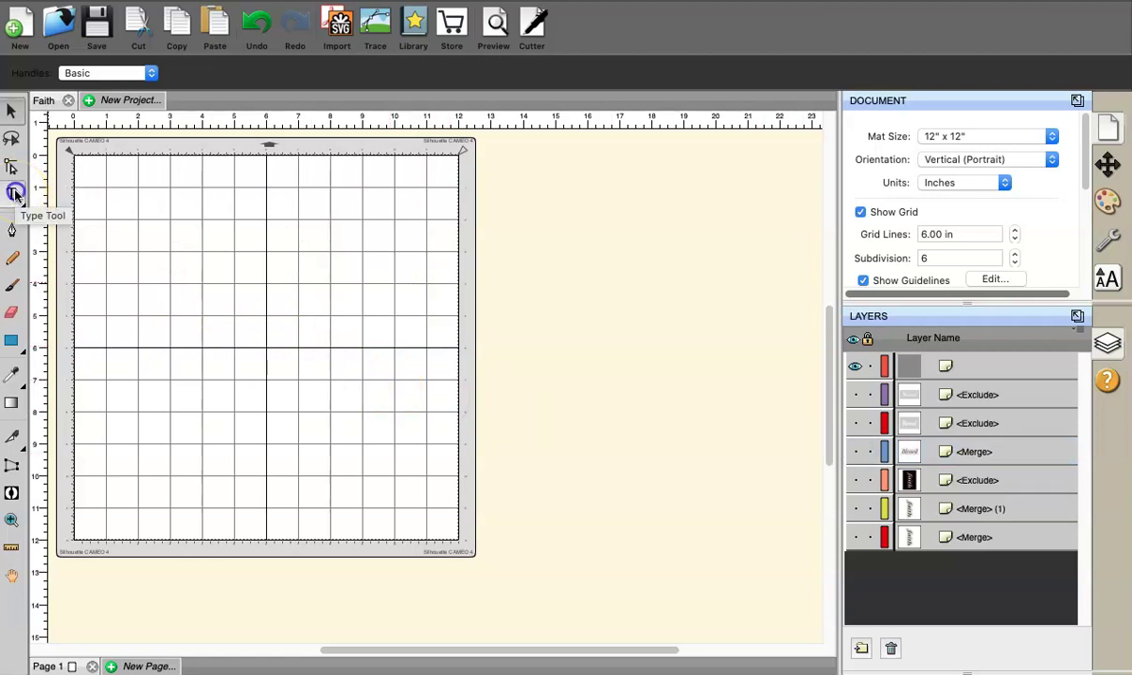
{"action": "left_click", "coordinate": [109, 221]}
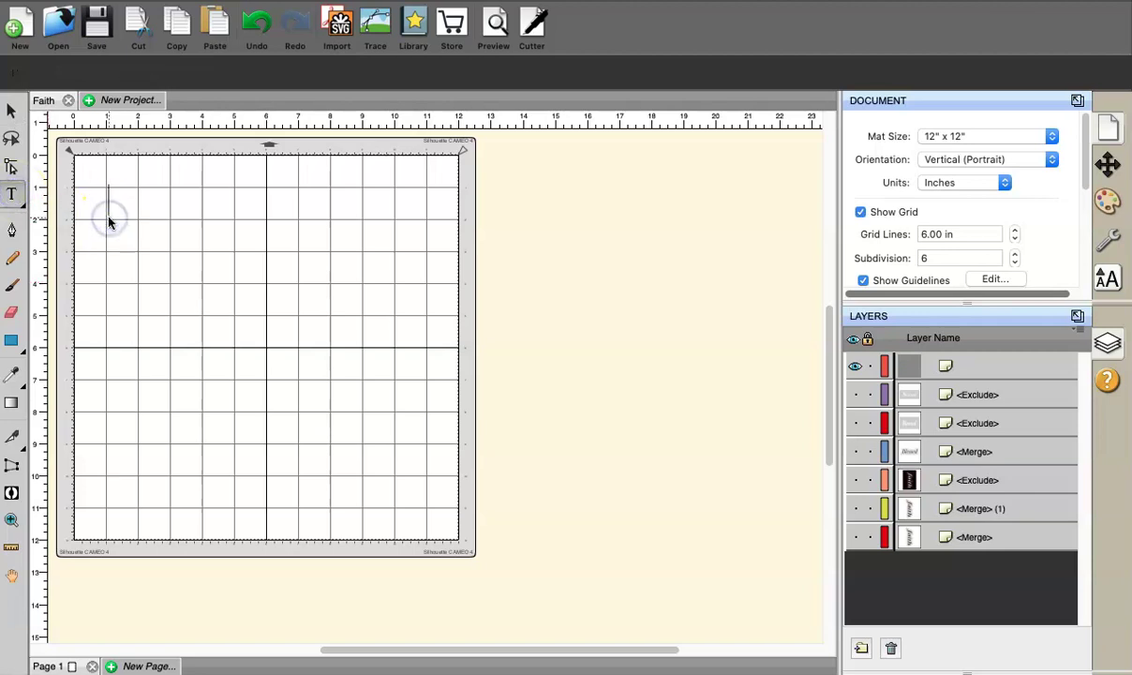
{"action": "type", "text": "B"}
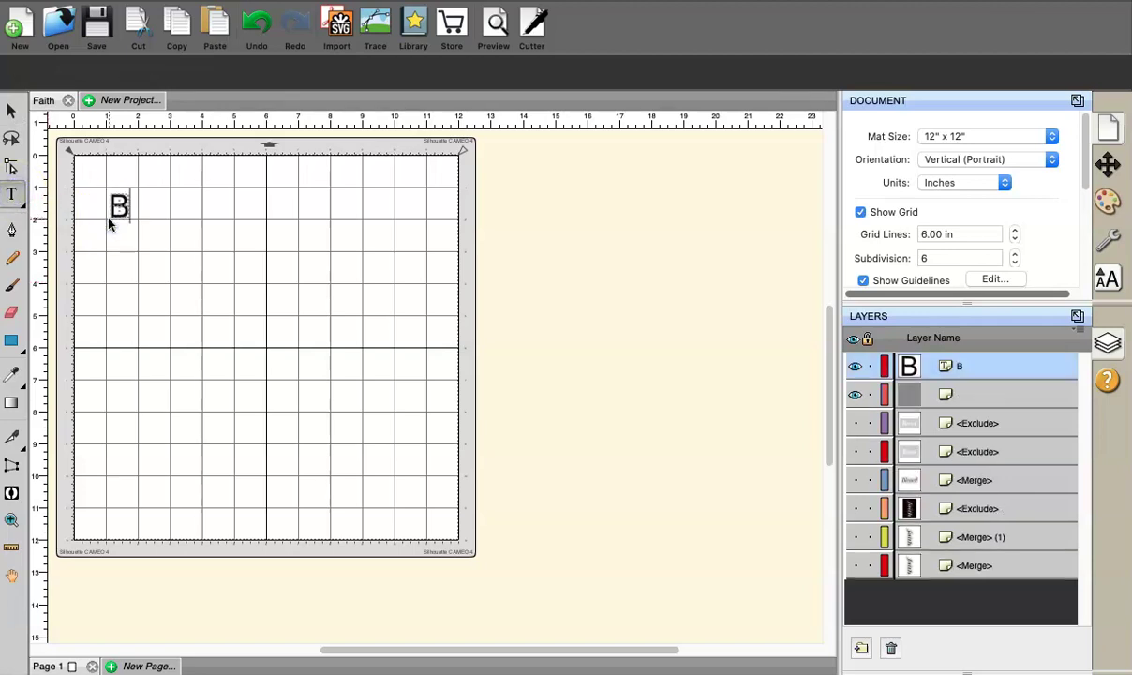
{"action": "type", "text": "lessed"}
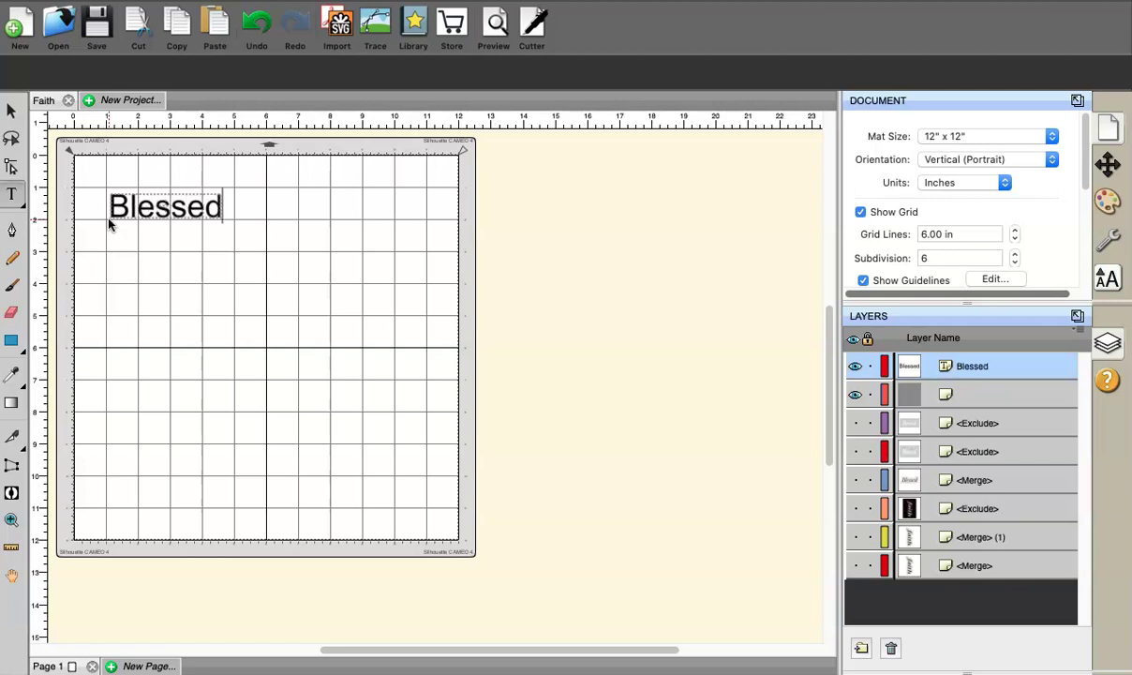
{"action": "left_click", "coordinate": [11, 110]}
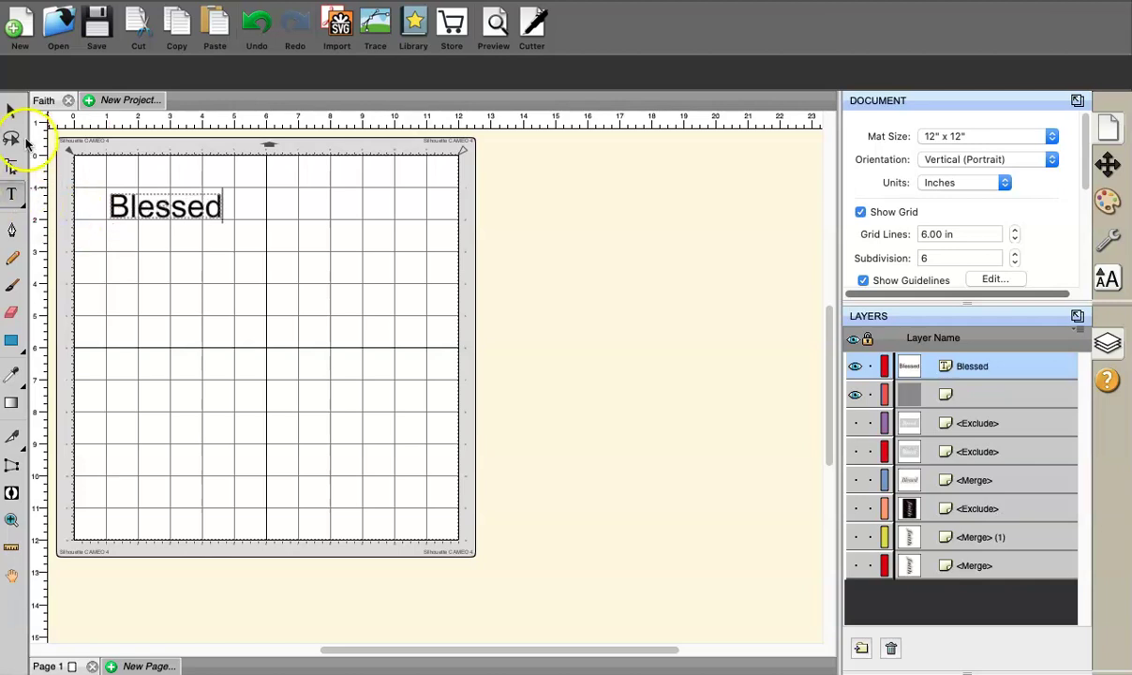
{"action": "left_click", "coordinate": [11, 110]}
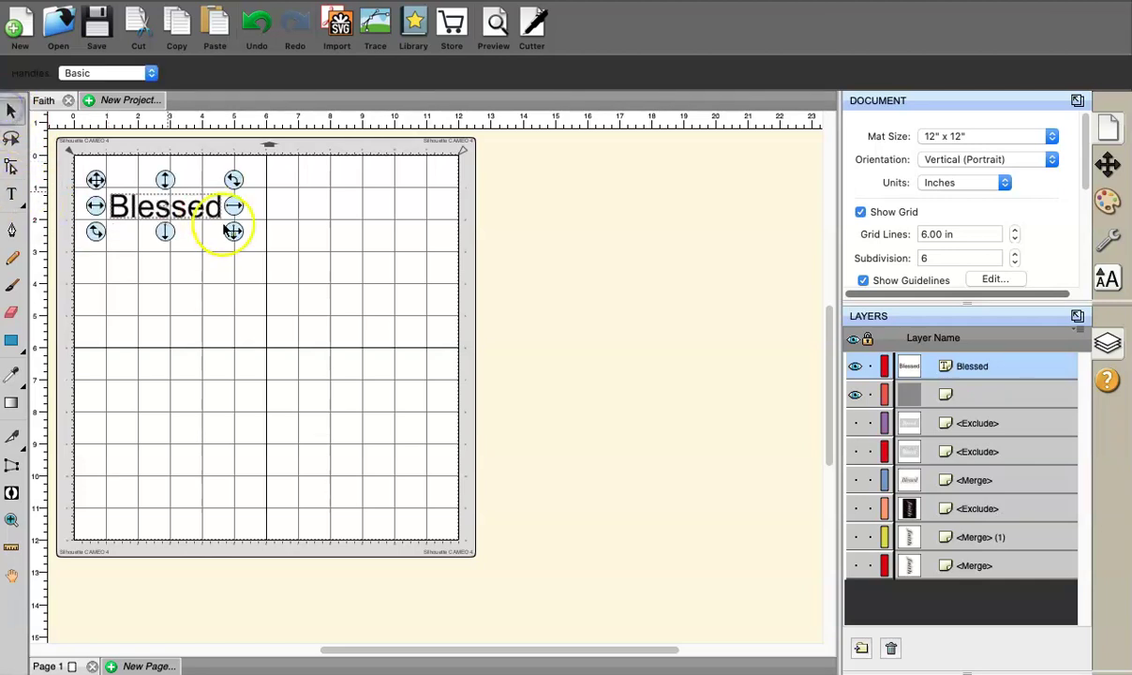
{"action": "left_click_drag", "start_coordinate": [236, 236], "coordinate": [280, 264]}
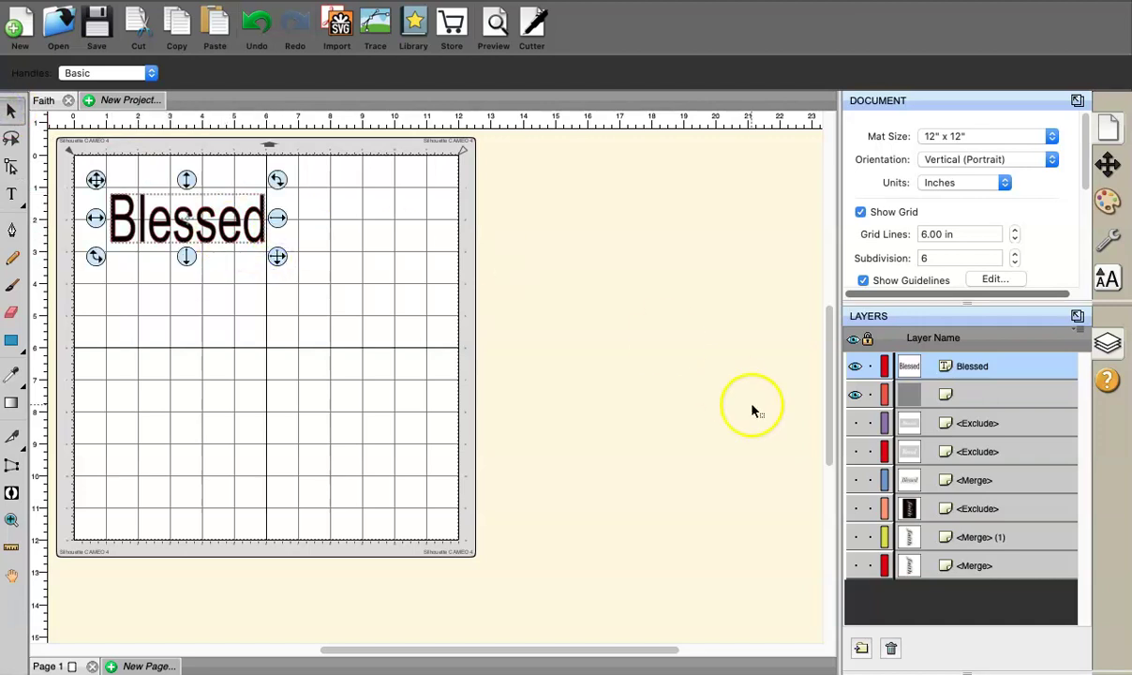
- Change the font of the Blessed text to Baskerville Bold Italic
{"action": "left_click", "coordinate": [1107, 279]}
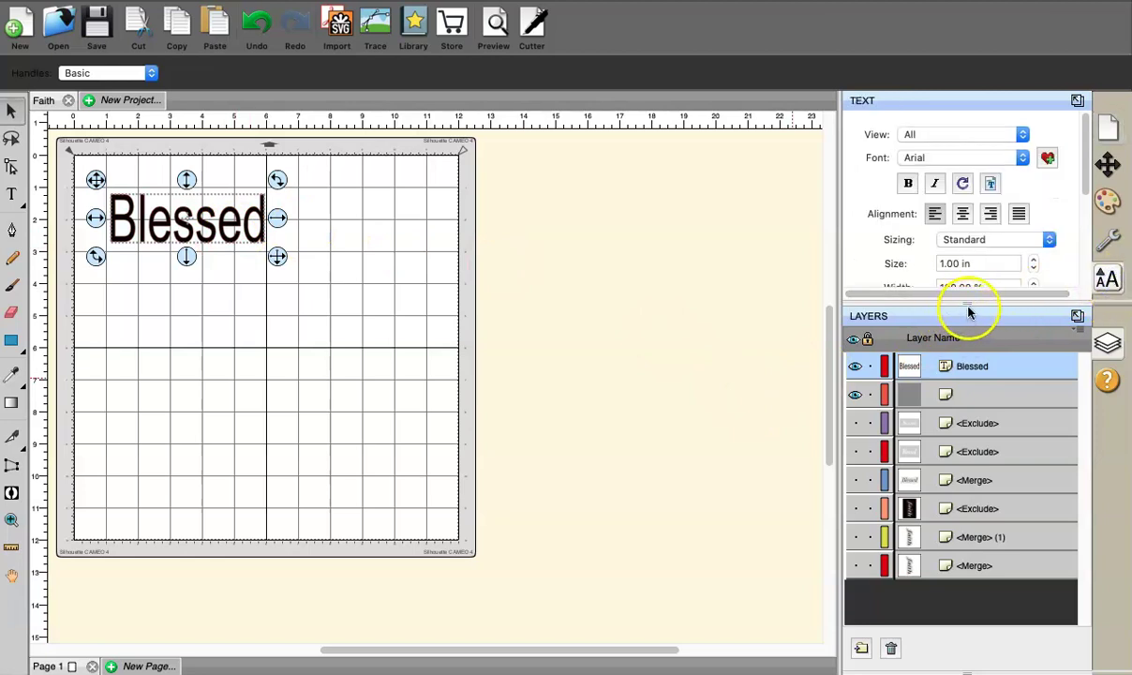
{"action": "left_click_drag", "start_coordinate": [970, 311], "coordinate": [971, 396]}
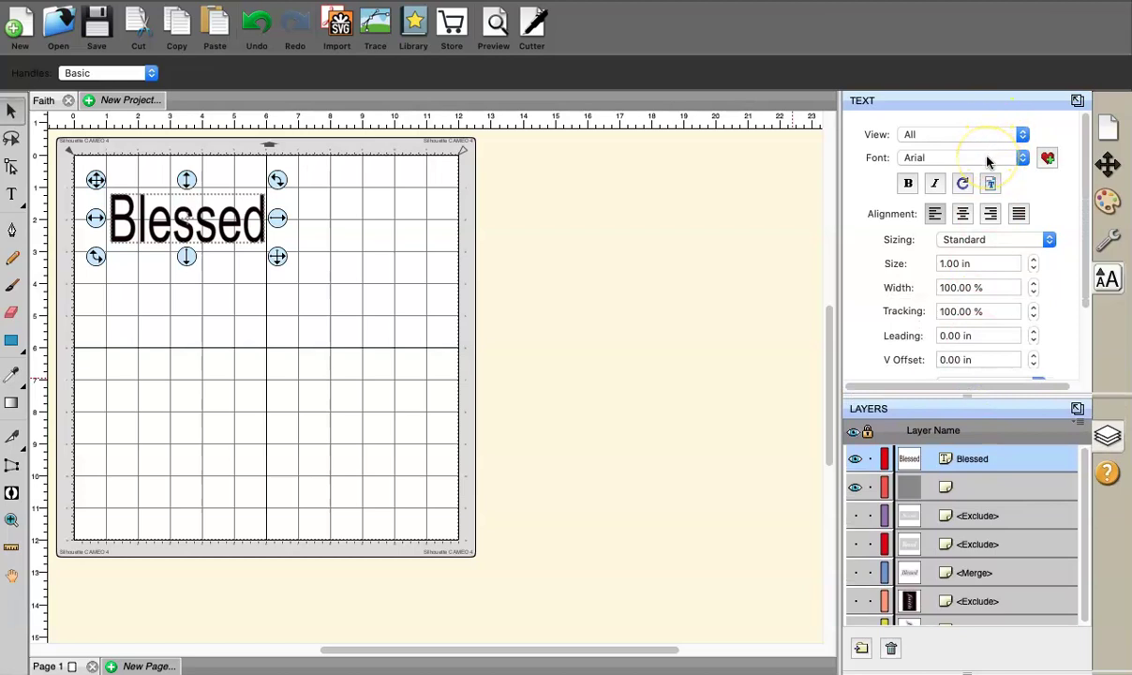
{"action": "left_click", "coordinate": [987, 160]}
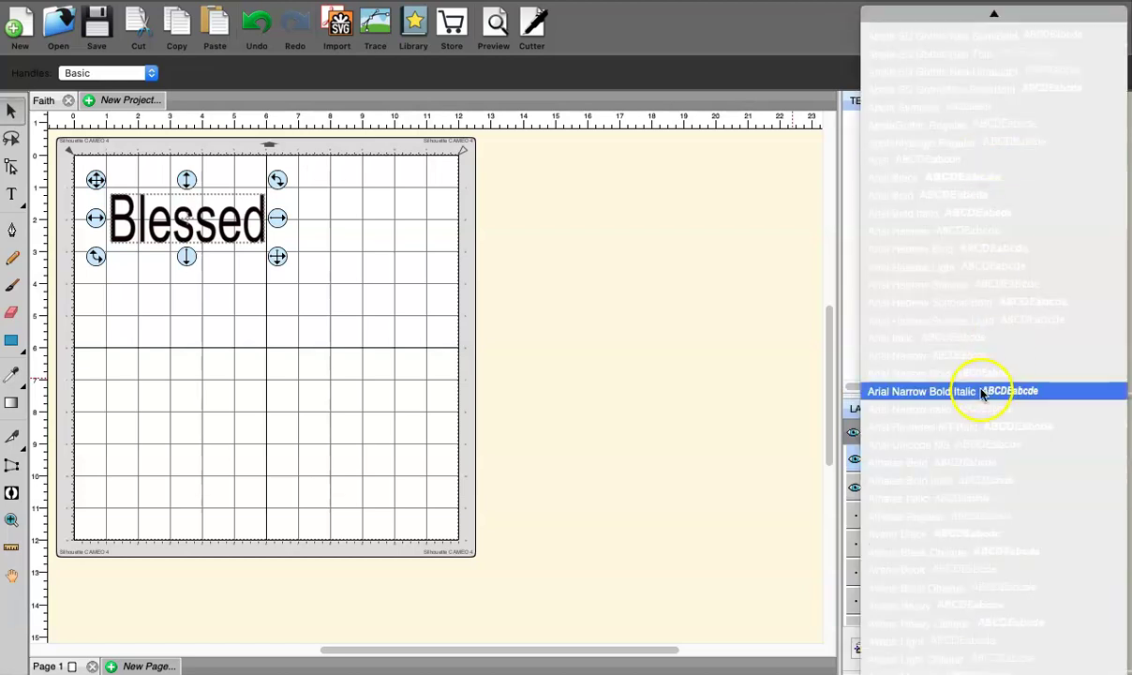
{"action": "scroll", "coordinate": [1007, 647], "scroll_direction": "down", "scroll_amount": 5}
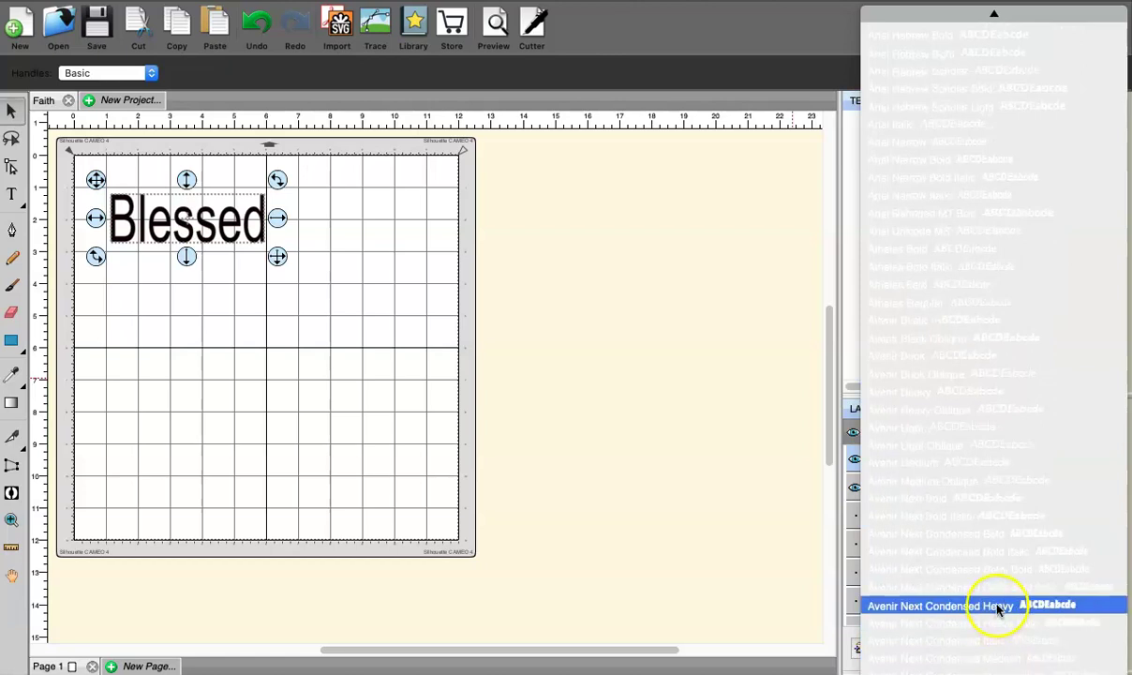
{"action": "scroll", "coordinate": [999, 646], "scroll_direction": "down", "scroll_amount": 5}
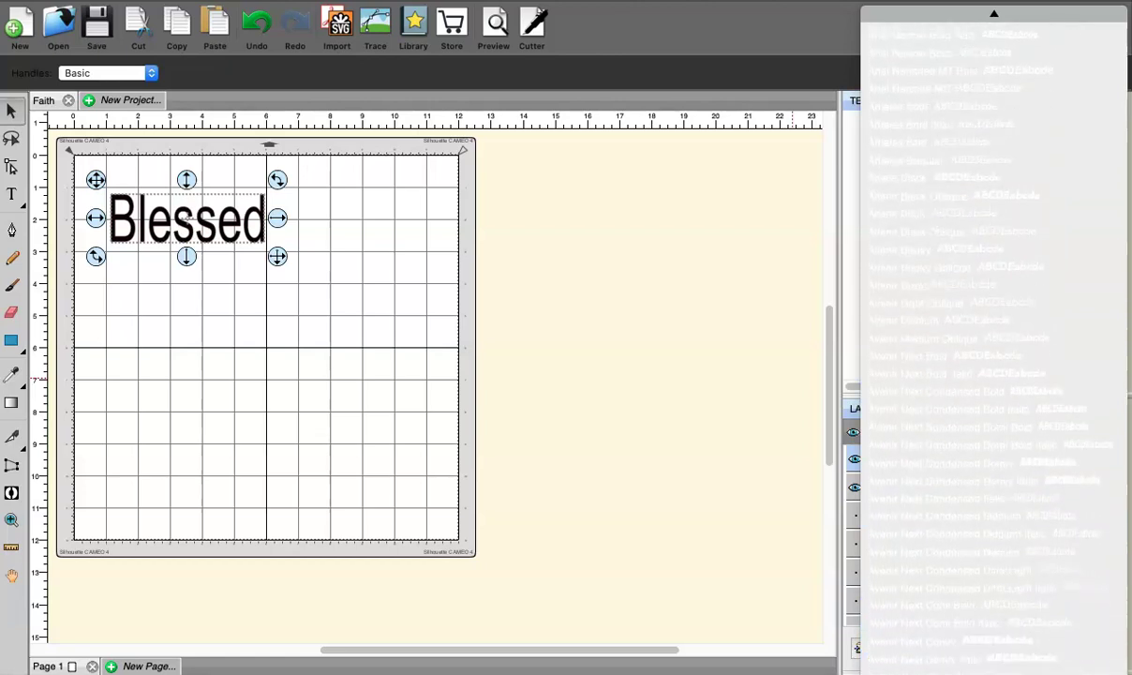
{"action": "scroll", "coordinate": [994, 647], "scroll_direction": "down", "scroll_amount": 8}
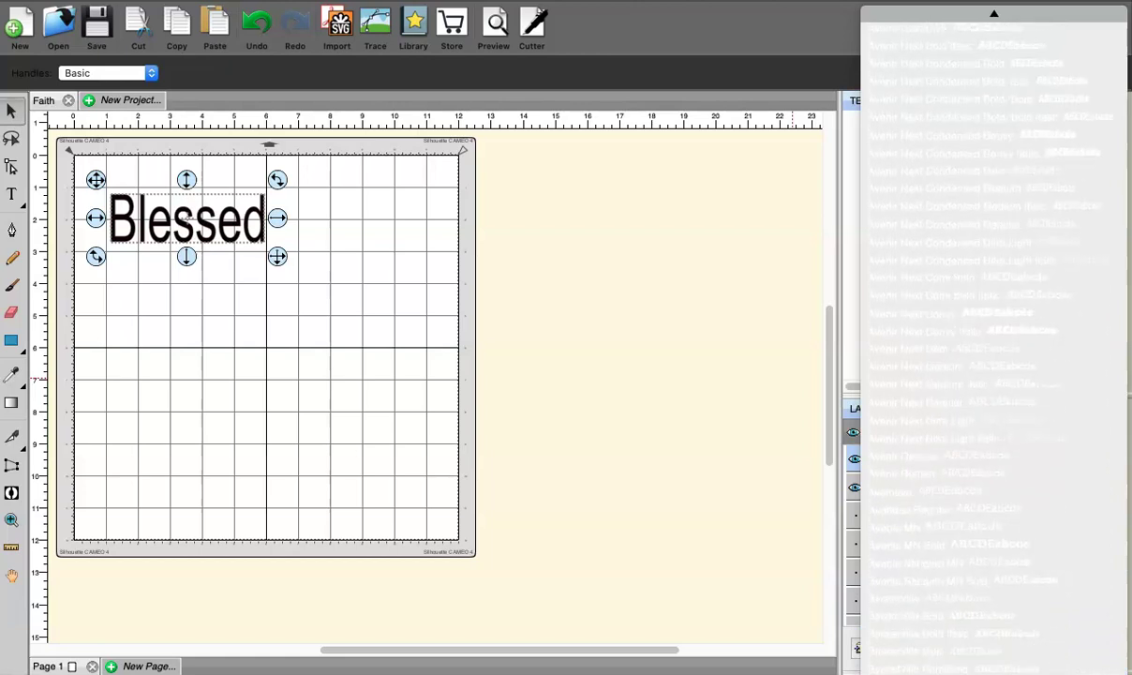
{"action": "scroll", "coordinate": [994, 647], "scroll_direction": "down", "scroll_amount": 3}
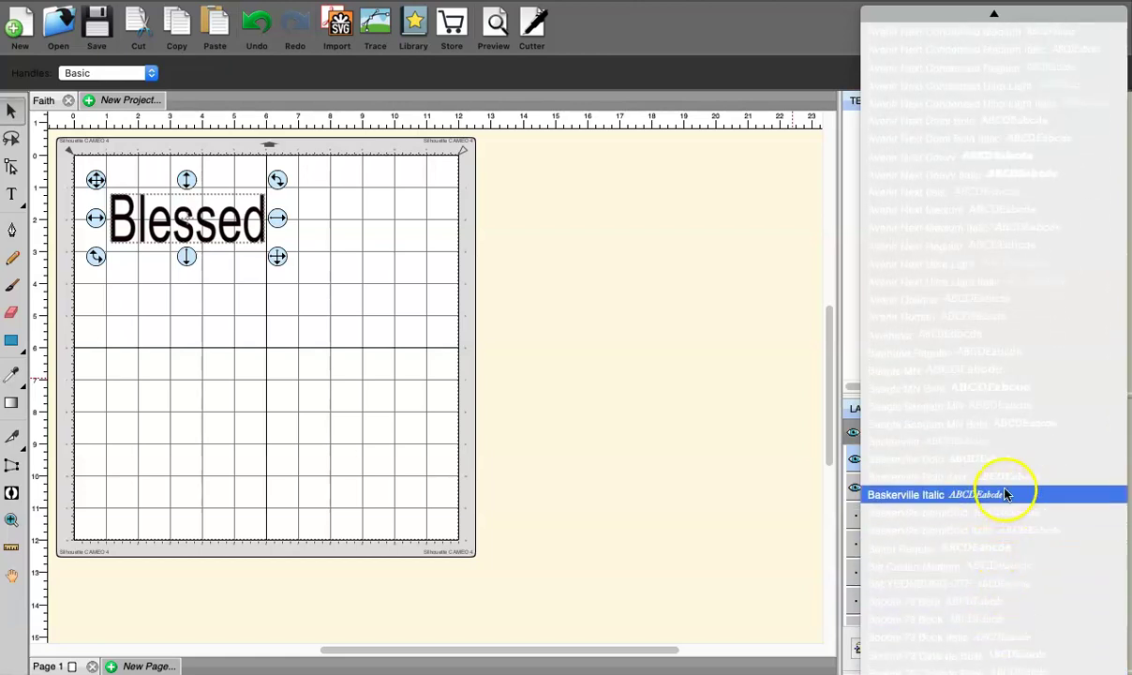
{"action": "left_click", "coordinate": [1006, 478]}
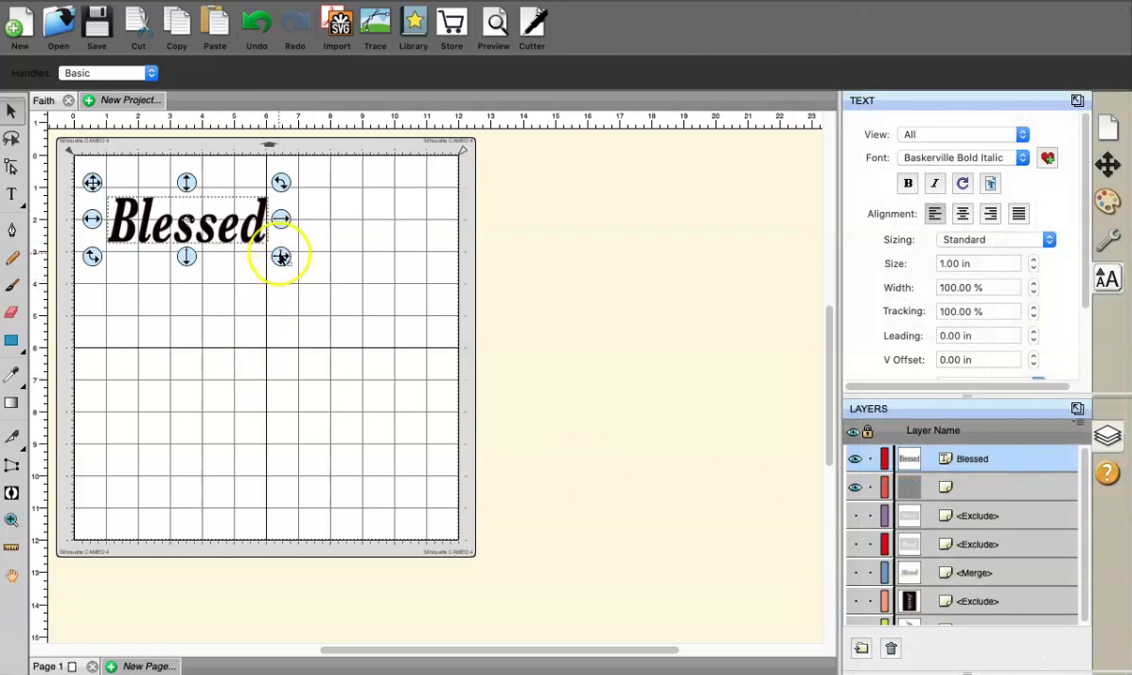
- Resize the Blessed text to about 7.5 by 2.2 in, place it near X 1.5 in, Y 1.9 in, and show its position and size values
{"action": "left_click_drag", "start_coordinate": [282, 259], "coordinate": [376, 312]}
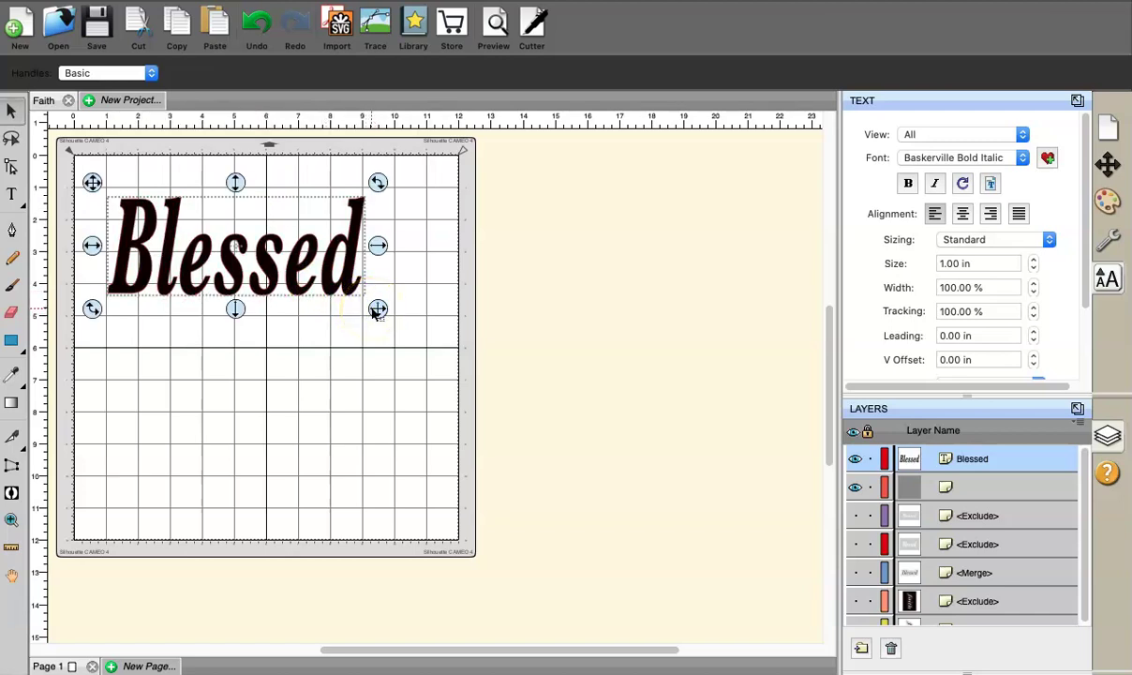
{"action": "mouse_move", "coordinate": [374, 314]}
{"action": "left_mouse_down"}
{"action": "mouse_move", "coordinate": [400, 332]}
{"action": "mouse_move", "coordinate": [377, 306]}
{"action": "mouse_move", "coordinate": [376, 317]}
{"action": "mouse_move", "coordinate": [387, 305]}
{"action": "left_mouse_up"}
{"action": "left_click", "coordinate": [316, 282]}
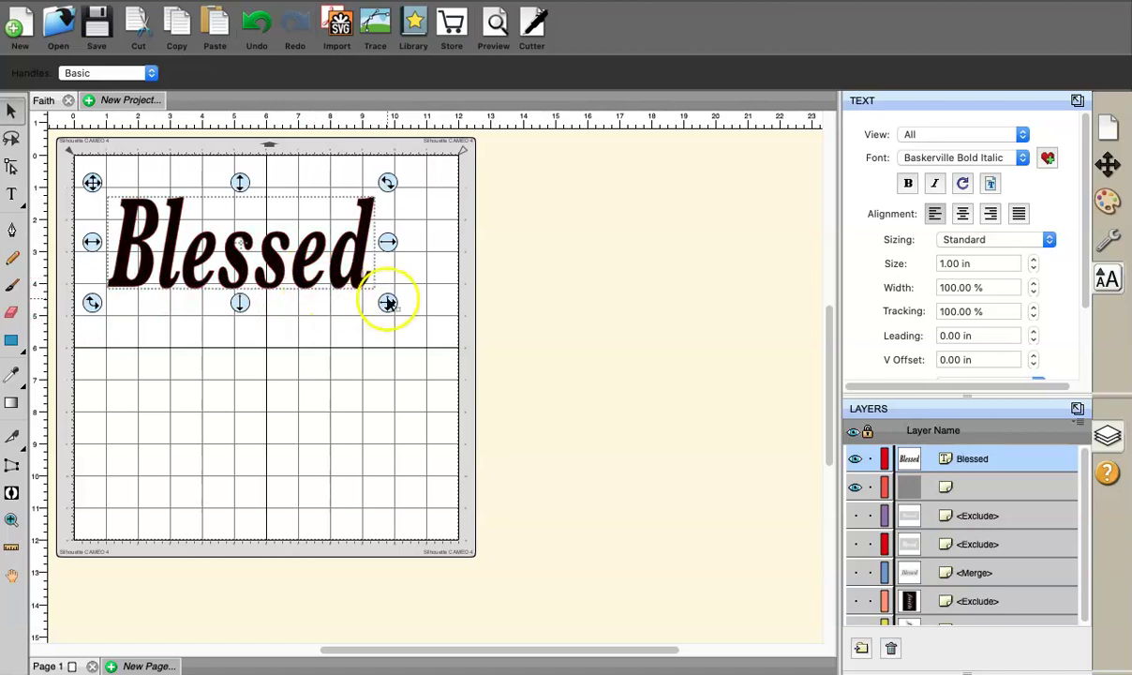
{"action": "left_click_drag", "start_coordinate": [306, 260], "coordinate": [317, 294]}
{"action": "left_click_drag", "start_coordinate": [402, 322], "coordinate": [388, 310]}
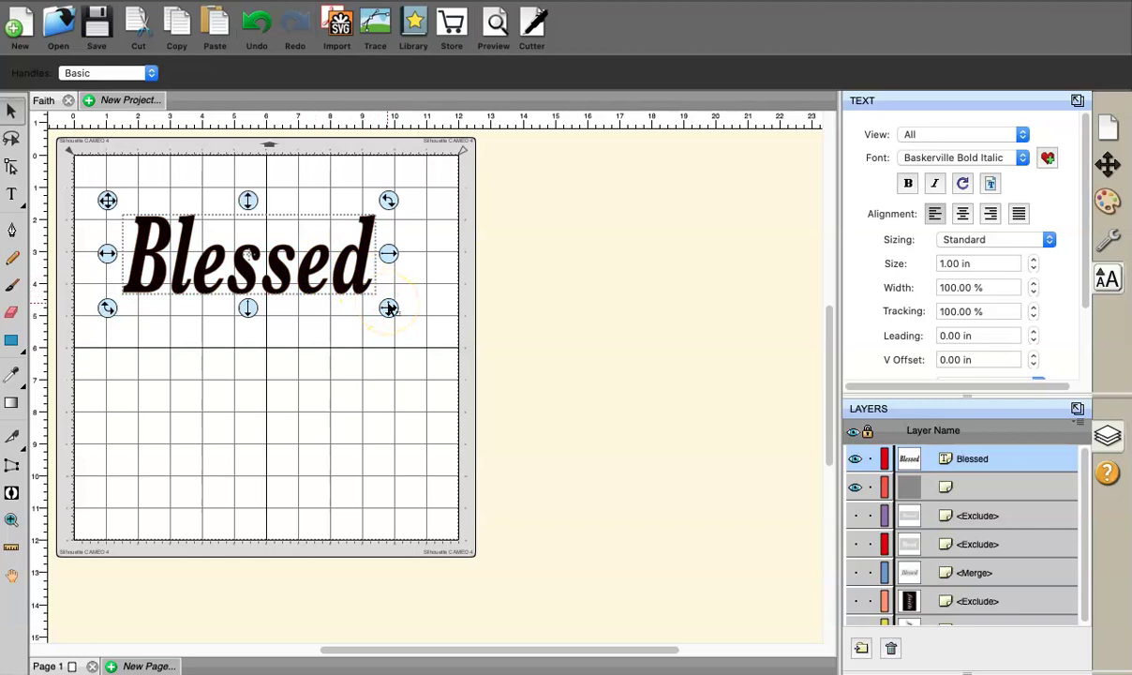
{"action": "left_click_drag", "start_coordinate": [389, 308], "coordinate": [378, 299]}
{"action": "left_click", "coordinate": [321, 254]}
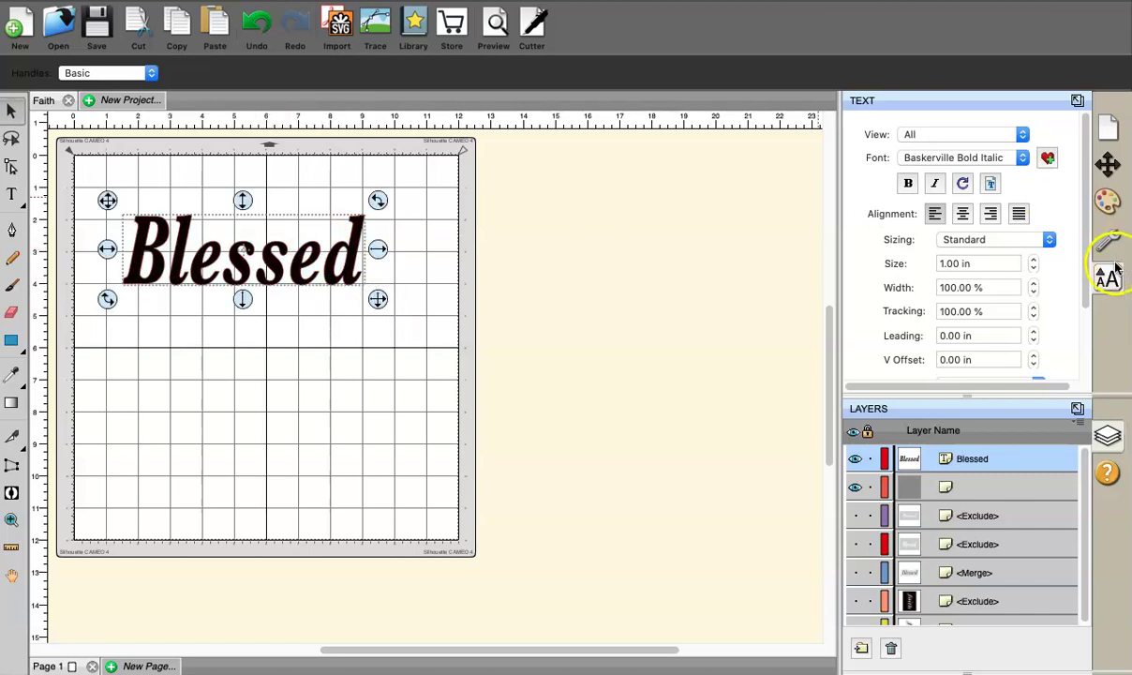
{"action": "left_click", "coordinate": [1108, 165]}
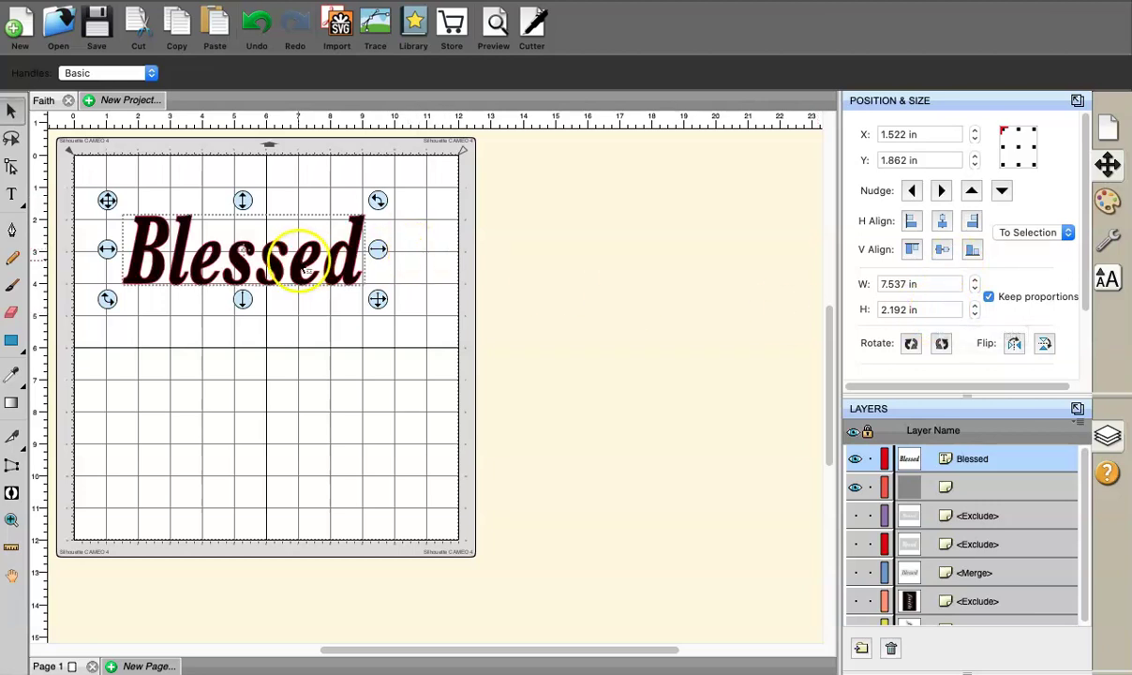
- Start the Rhinestone Scatter effect on the Blessed text and move its dialog aside to uncover the word
{"action": "left_click", "coordinate": [320, 324]}
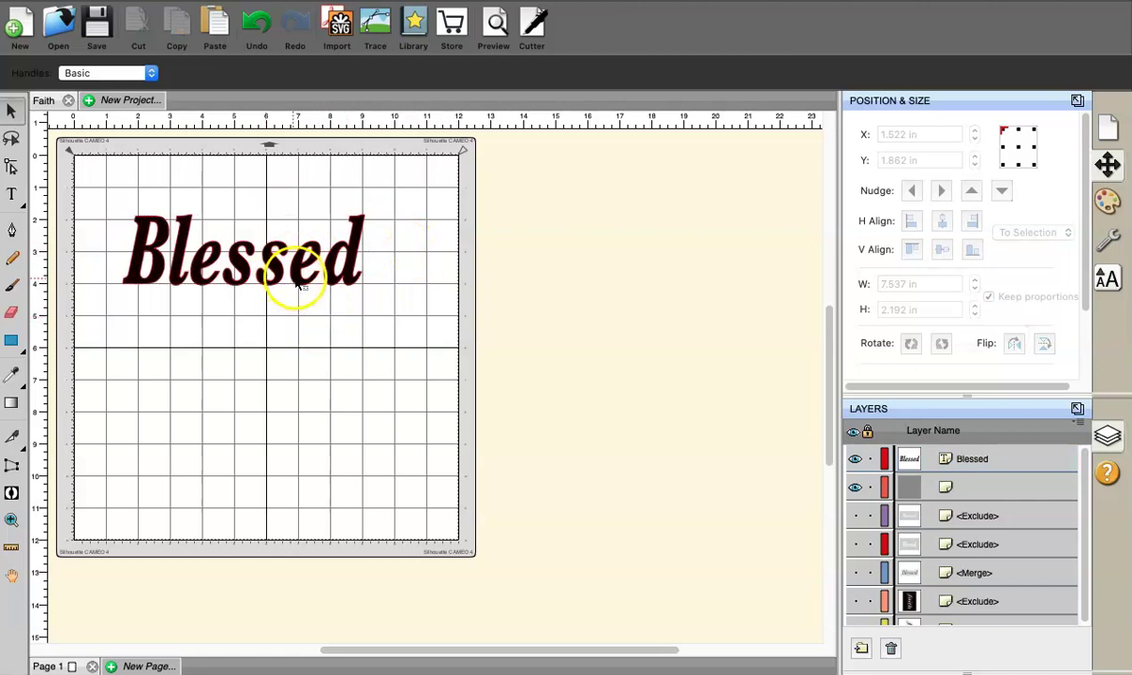
{"action": "left_click", "coordinate": [297, 280]}
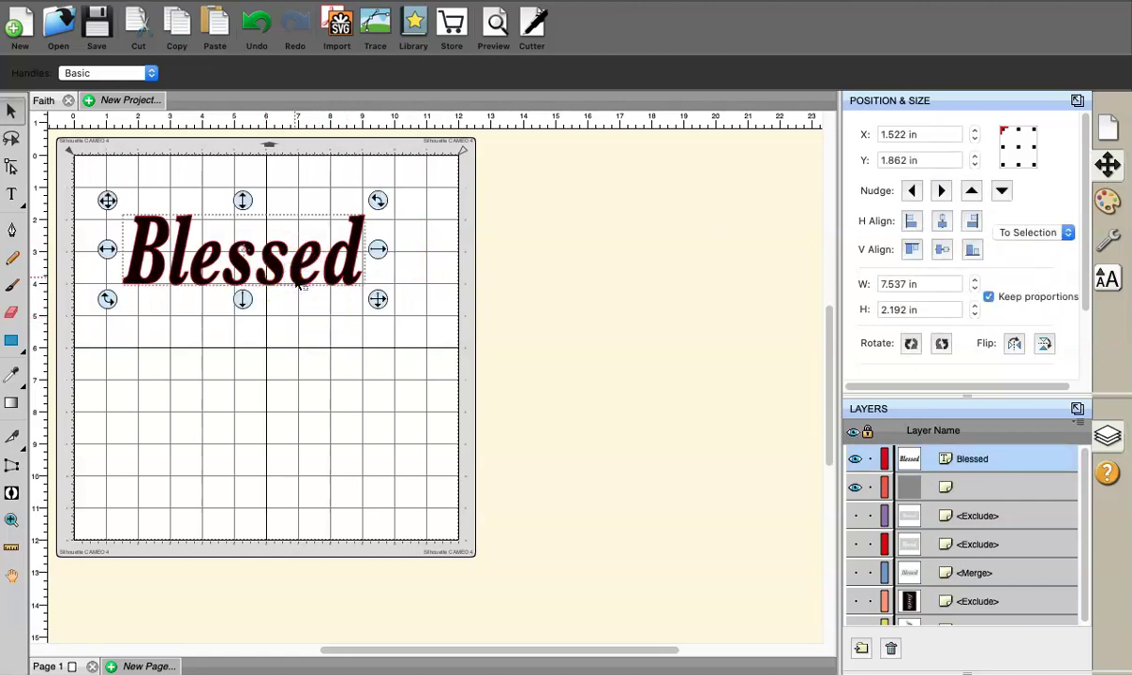
{"action": "mouse_move", "coordinate": [468, 13]}
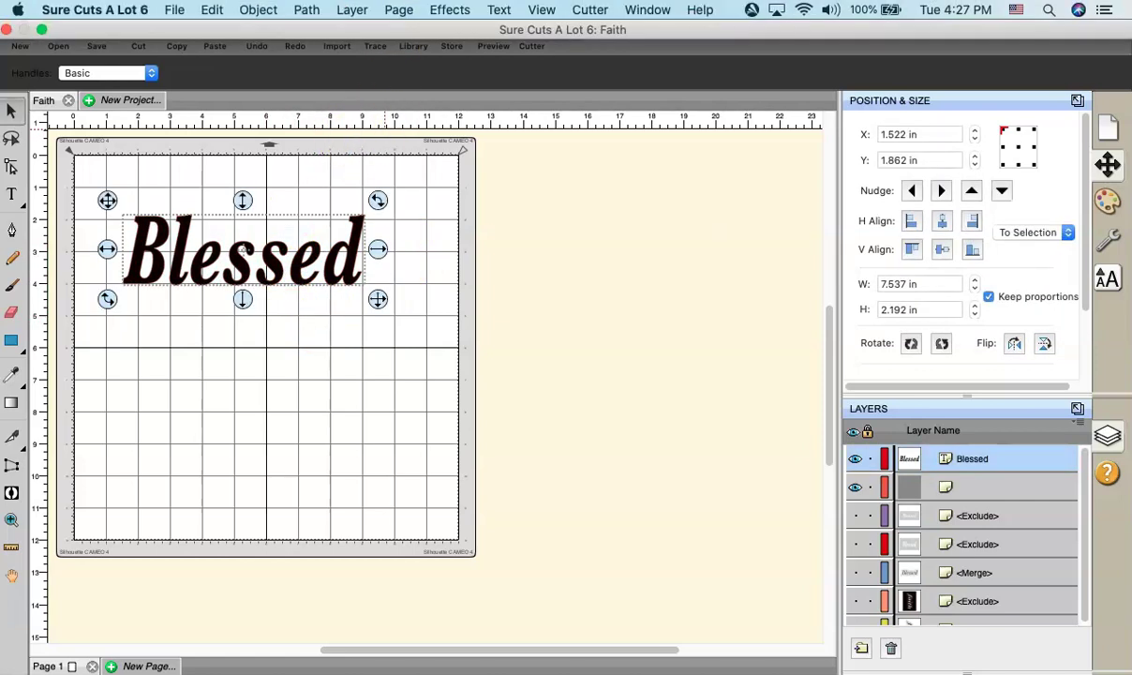
{"action": "left_click", "coordinate": [451, 10]}
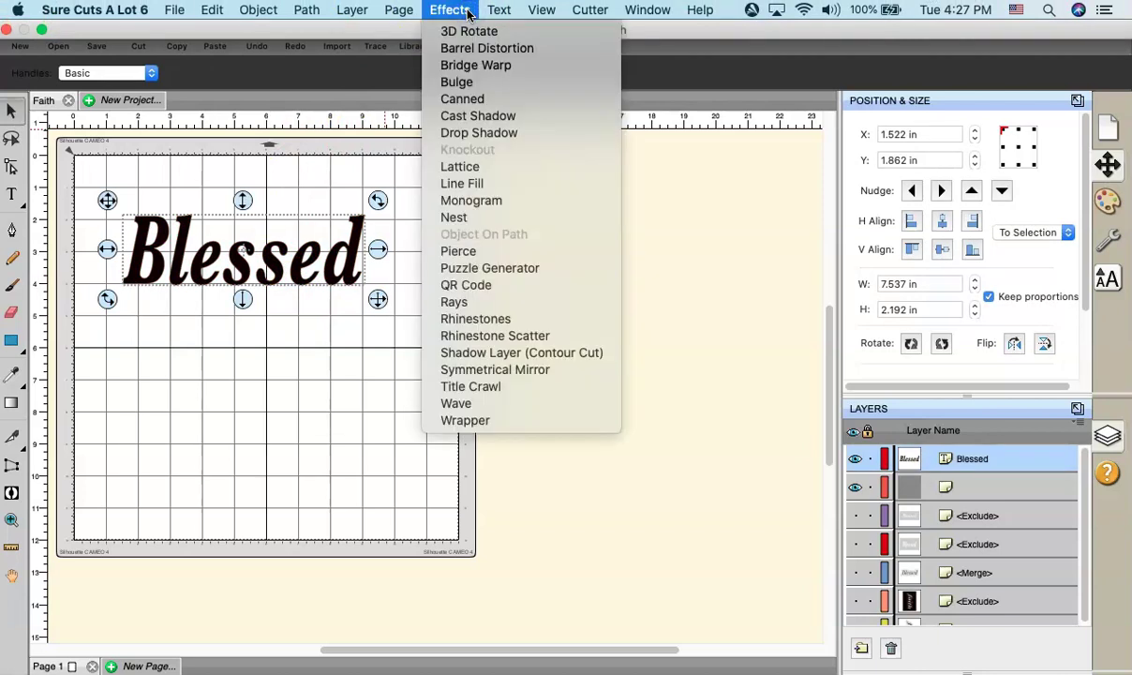
{"action": "left_click", "coordinate": [544, 337]}
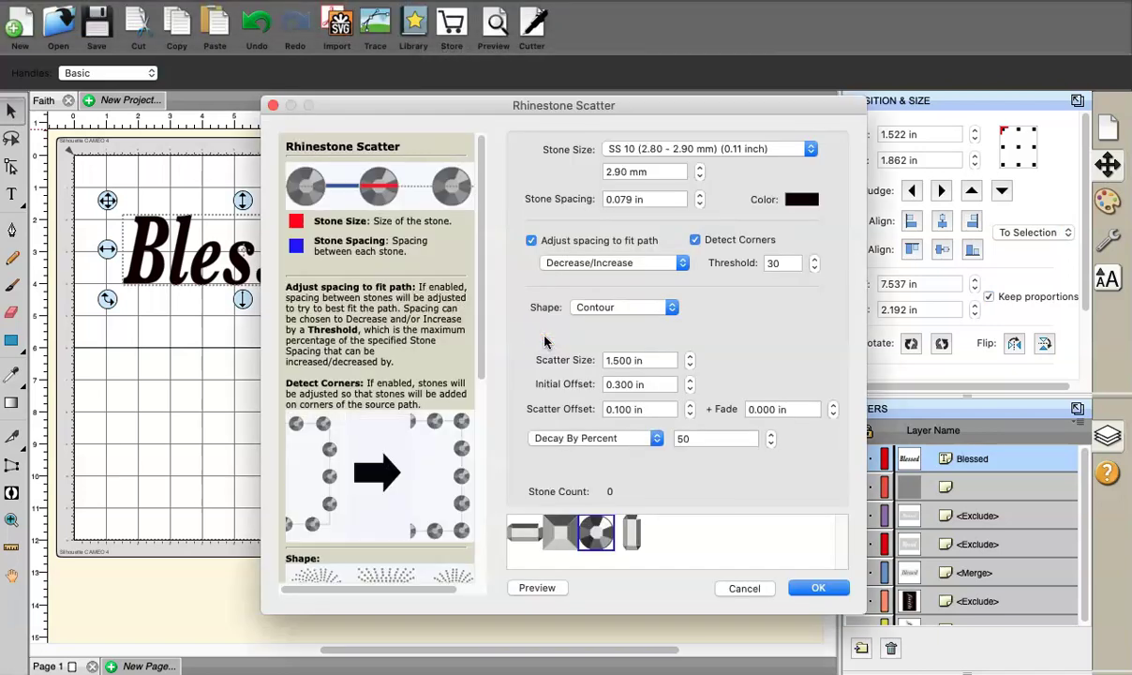
{"action": "left_click_drag", "start_coordinate": [488, 96], "coordinate": [749, 79]}
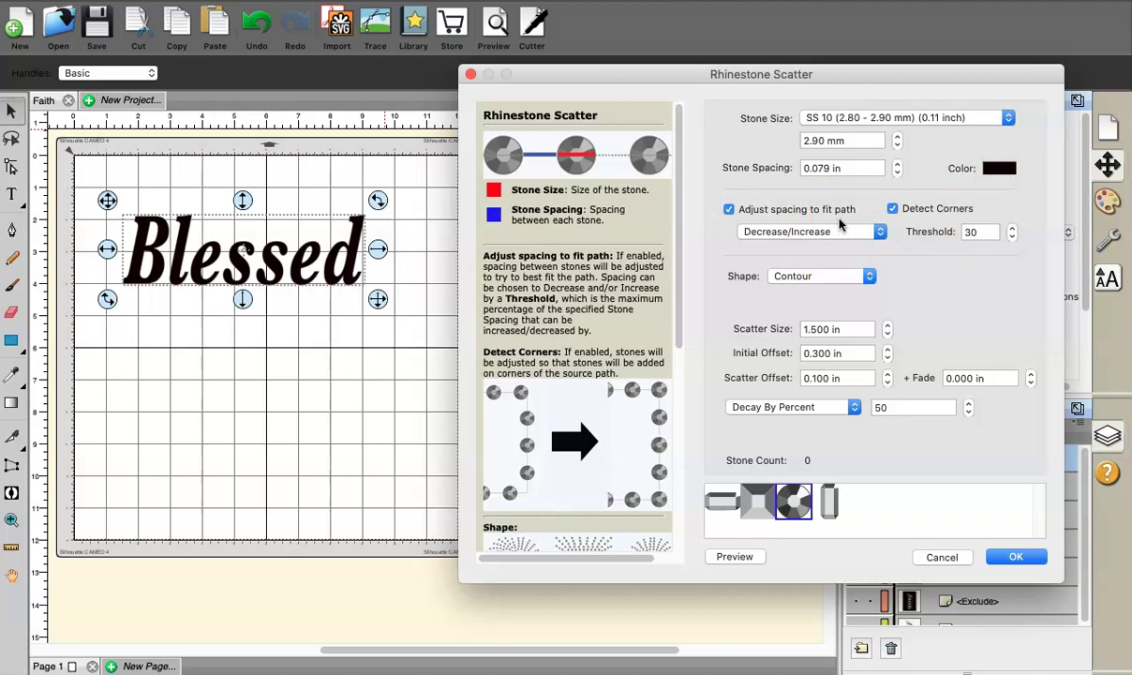
- Review the available scatter shapes and their illustrations with Contour selected
{"action": "left_click", "coordinate": [810, 283]}
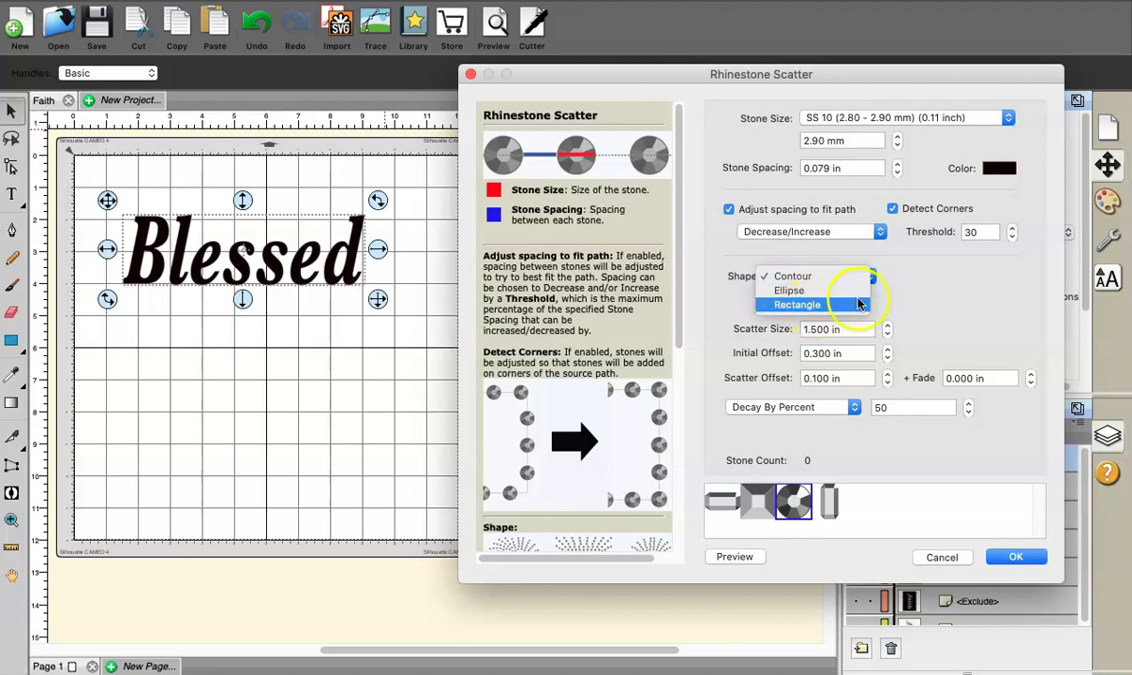
{"action": "left_click", "coordinate": [951, 285]}
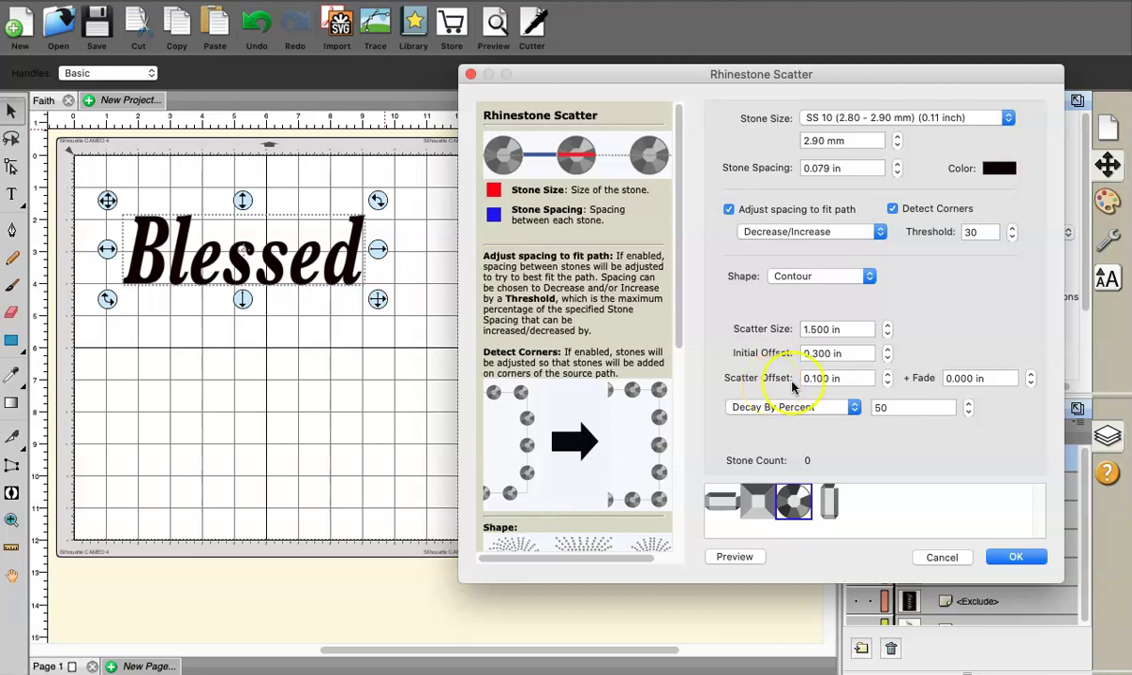
{"action": "left_click", "coordinate": [975, 378]}
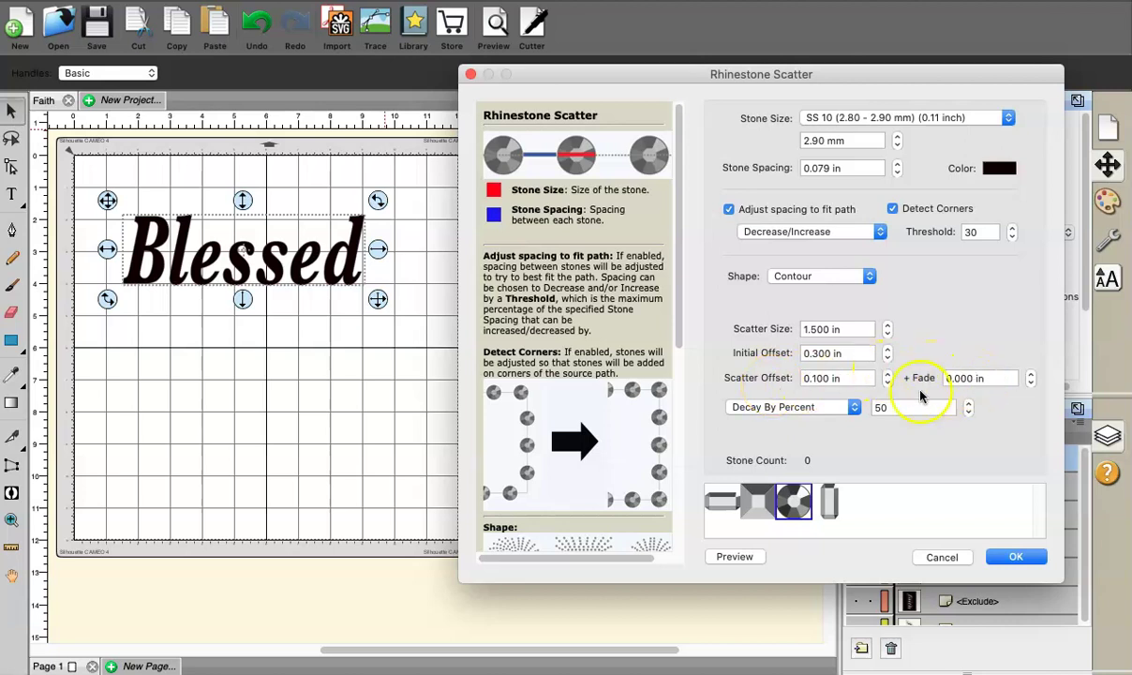
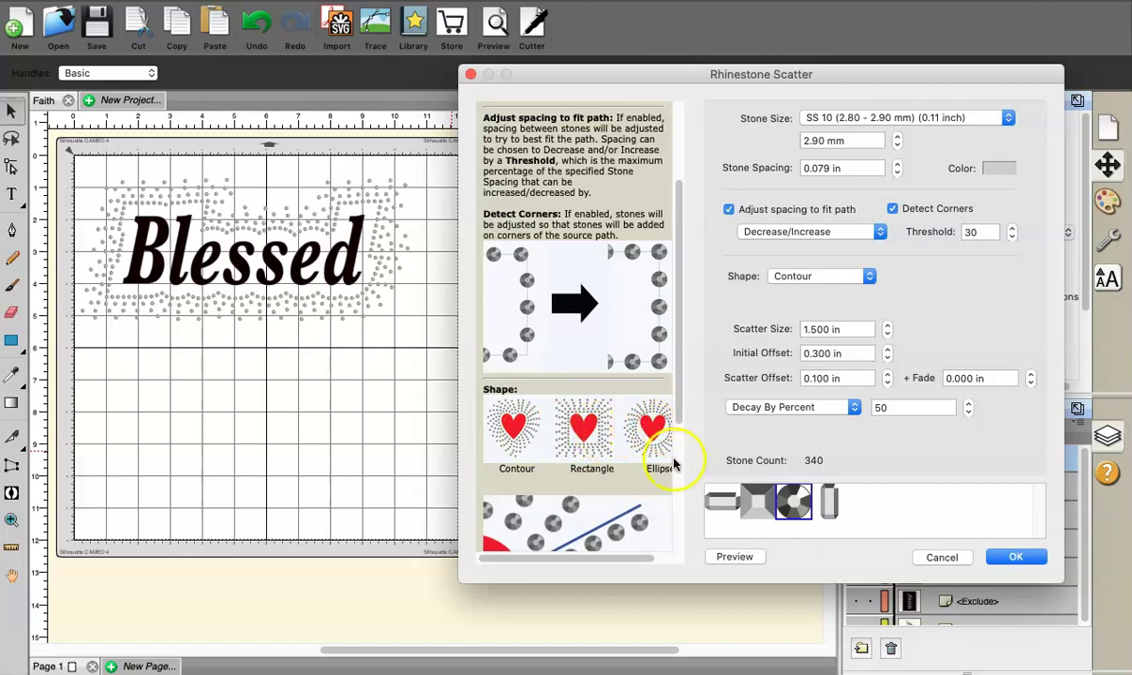
{"action": "scroll", "coordinate": [639, 488], "scroll_direction": "right", "scroll_amount": 2}
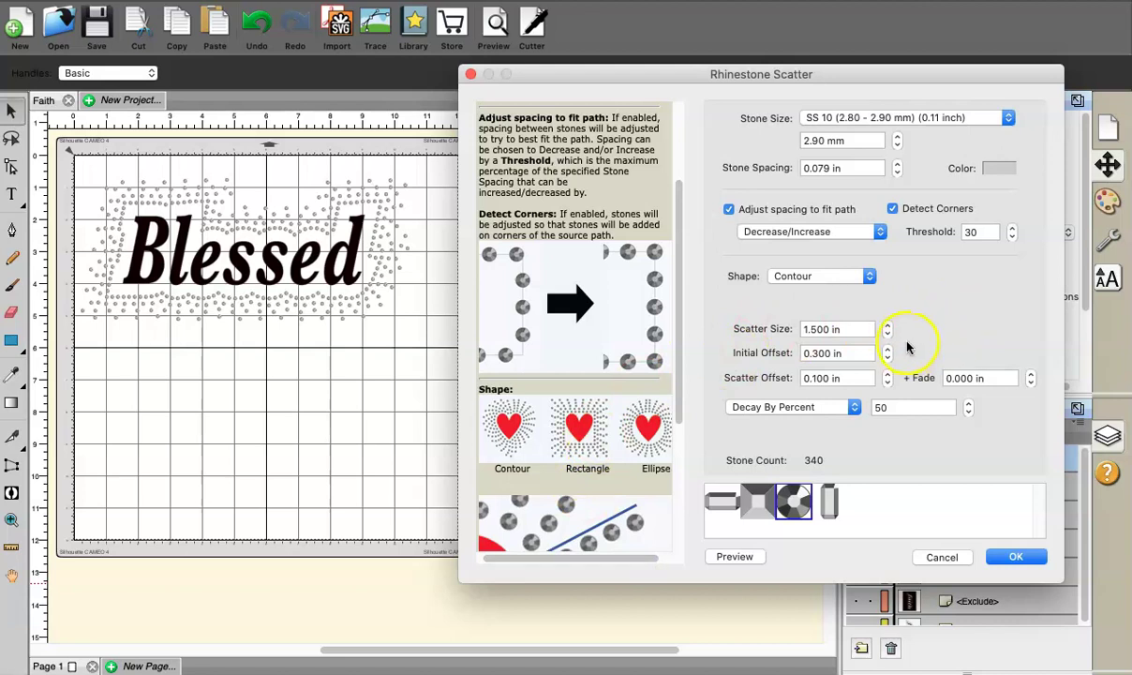
- Try larger scatter sizes around the text, preview the results, and return the scatter size to 1.500 in
{"action": "left_click", "coordinate": [887, 325]}
{"action": "left_click", "coordinate": [887, 324]}
{"action": "left_click", "coordinate": [888, 324]}
{"action": "left_click", "coordinate": [736, 557]}
{"action": "left_click", "coordinate": [737, 557]}
{"action": "left_click", "coordinate": [888, 324]}
{"action": "left_click", "coordinate": [887, 324]}
{"action": "left_click", "coordinate": [887, 324]}
{"action": "left_click", "coordinate": [737, 557]}
{"action": "left_click", "coordinate": [888, 336]}
{"action": "left_click", "coordinate": [887, 336]}
{"action": "left_click", "coordinate": [888, 336]}
{"action": "left_click", "coordinate": [737, 556]}
- Set the scatter's initial offset to 0.600 in and preview the stones around the text
{"action": "left_click", "coordinate": [886, 352]}
{"action": "left_click", "coordinate": [887, 351]}
{"action": "left_click", "coordinate": [887, 352]}
{"action": "left_click", "coordinate": [735, 557]}
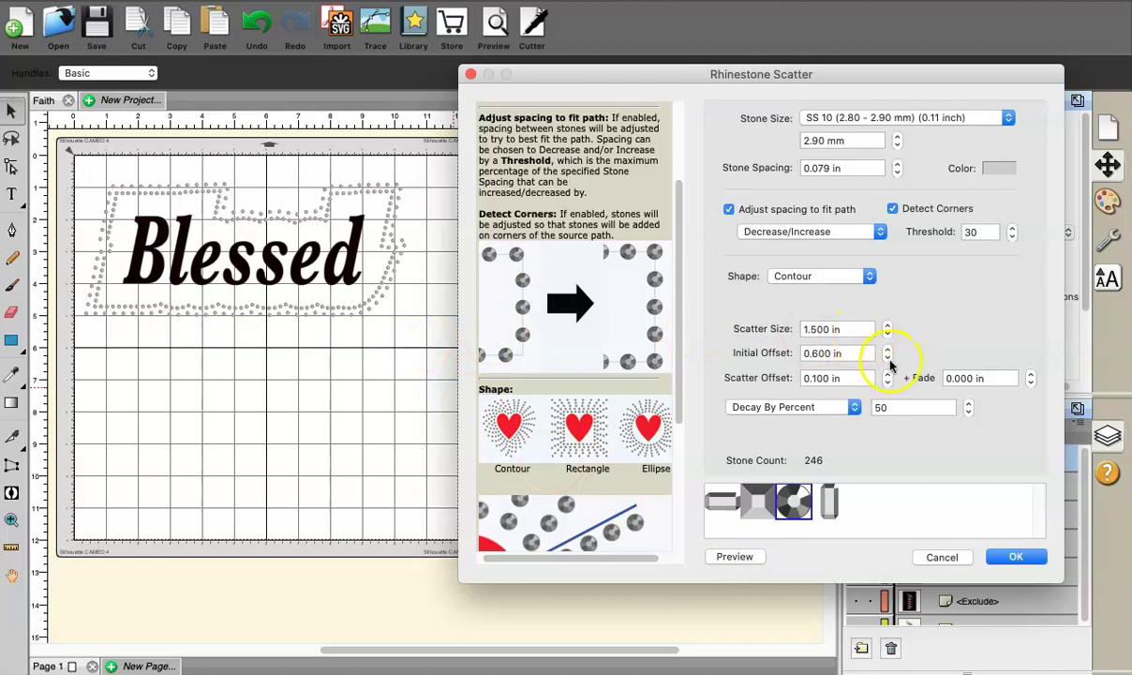
- Set the scatter's initial offset to 0.200 in and preview the stones around the text
{"action": "left_click", "coordinate": [888, 360]}
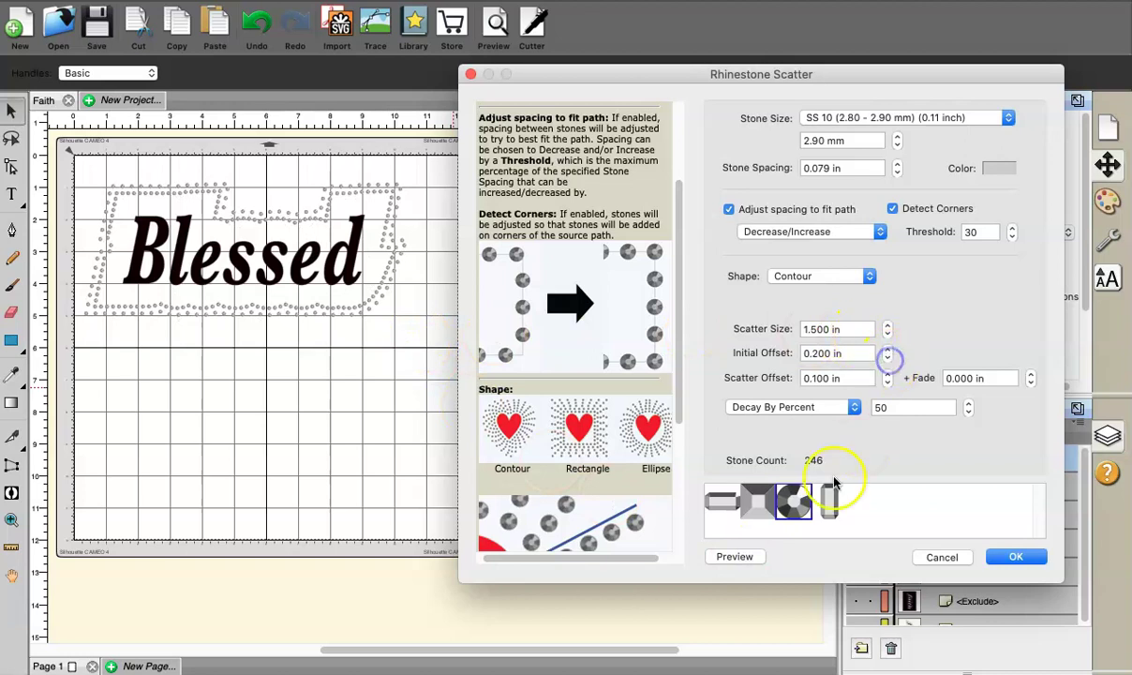
{"action": "left_click", "coordinate": [758, 558]}
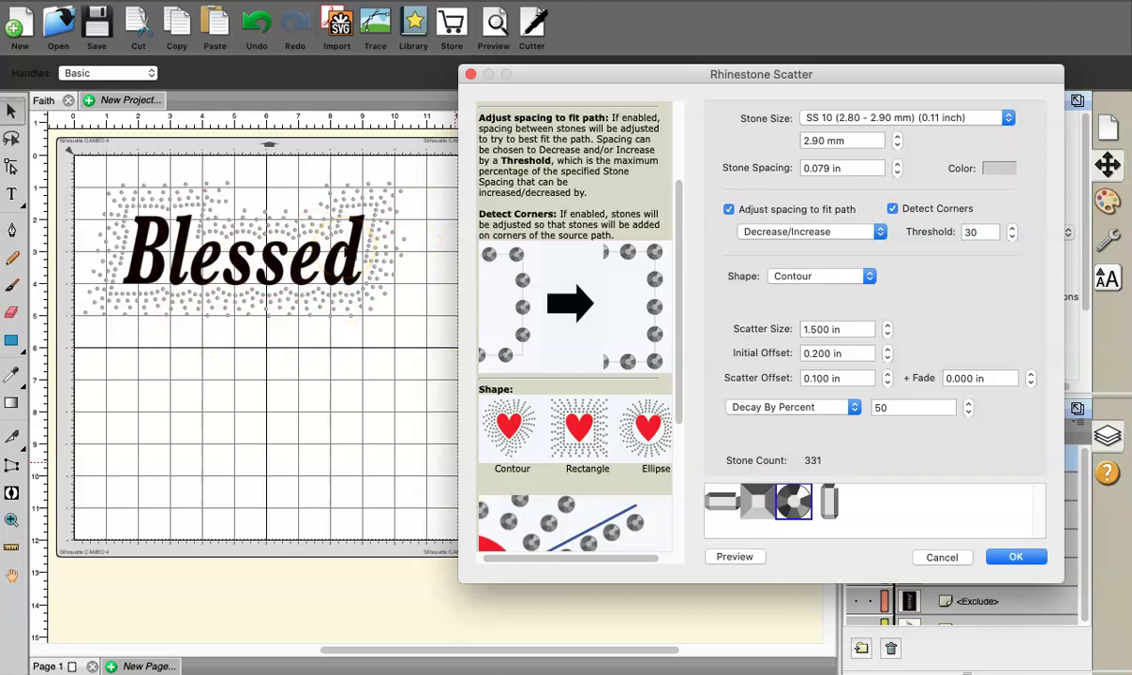
- Try scatter offsets of 0.000 in and 0.200 in with previews, and return the scatter offset to 0.100 in
{"action": "left_click", "coordinate": [887, 382]}
{"action": "left_click", "coordinate": [736, 559]}
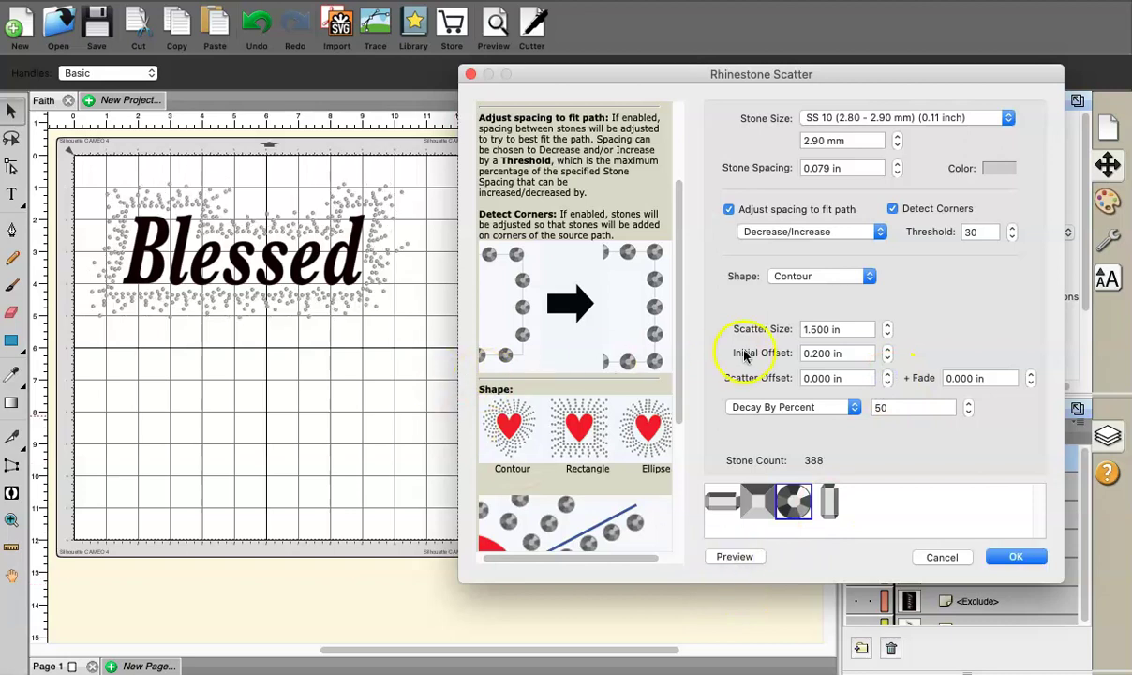
{"action": "left_click", "coordinate": [888, 373]}
{"action": "left_click", "coordinate": [888, 373]}
{"action": "left_click", "coordinate": [759, 559]}
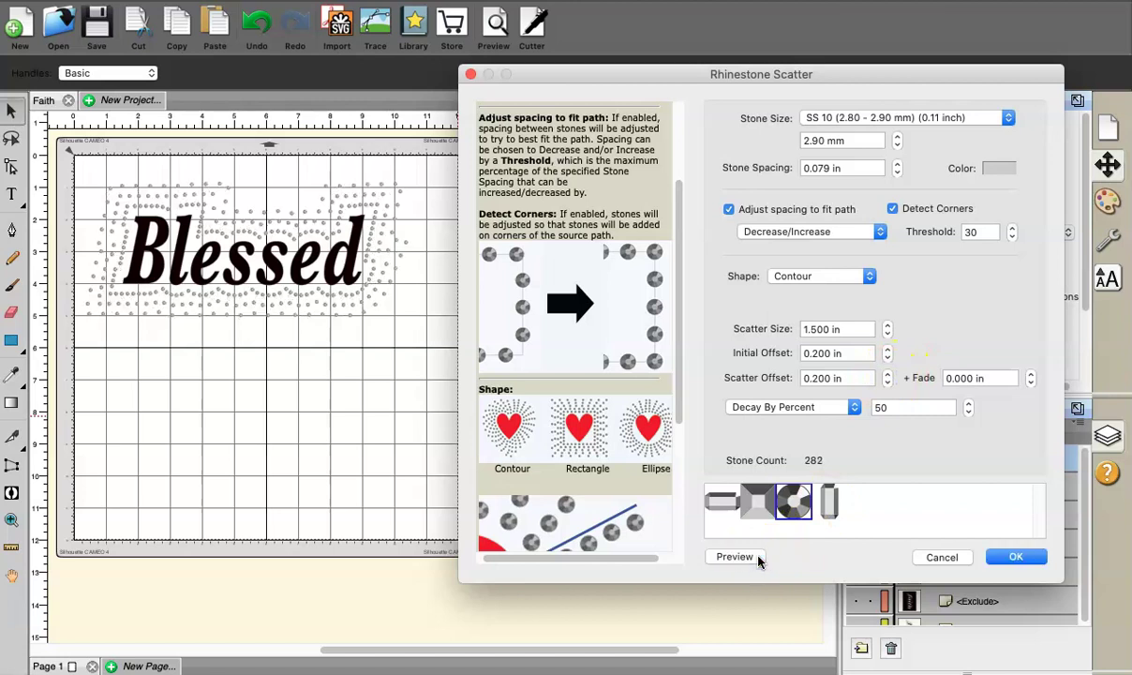
{"action": "left_click", "coordinate": [887, 383]}
{"action": "left_click", "coordinate": [740, 559]}
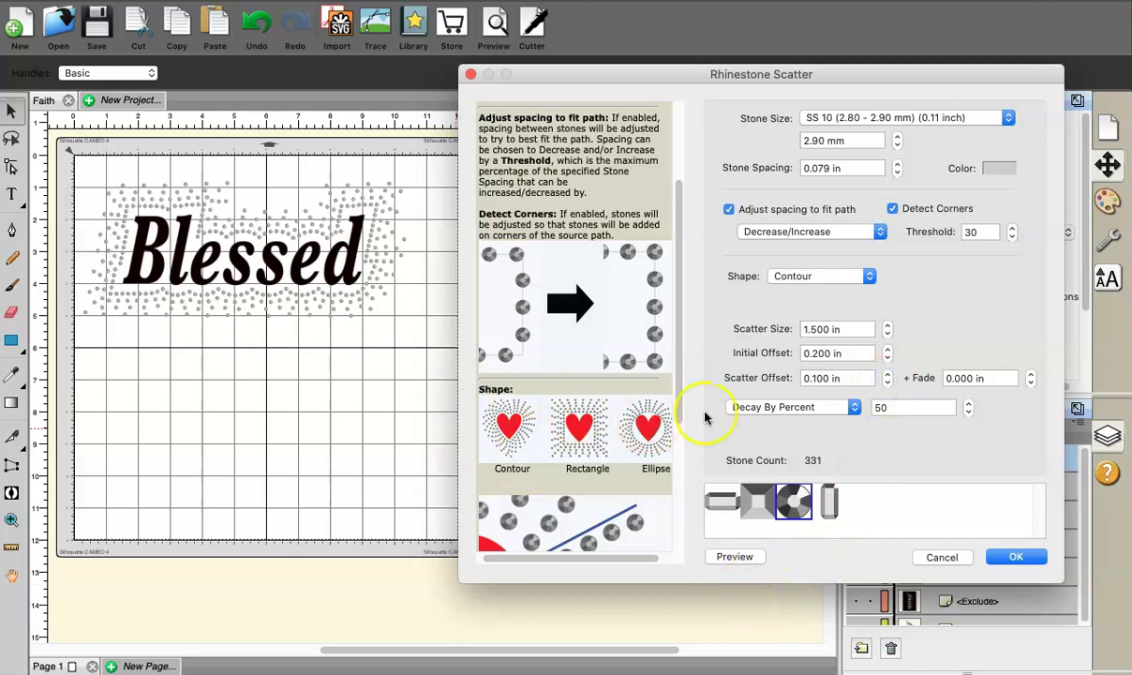
- Try a fade of 0.100 in, preview the stones, and return the fade to 0.000 in
{"action": "left_click", "coordinate": [1032, 374]}
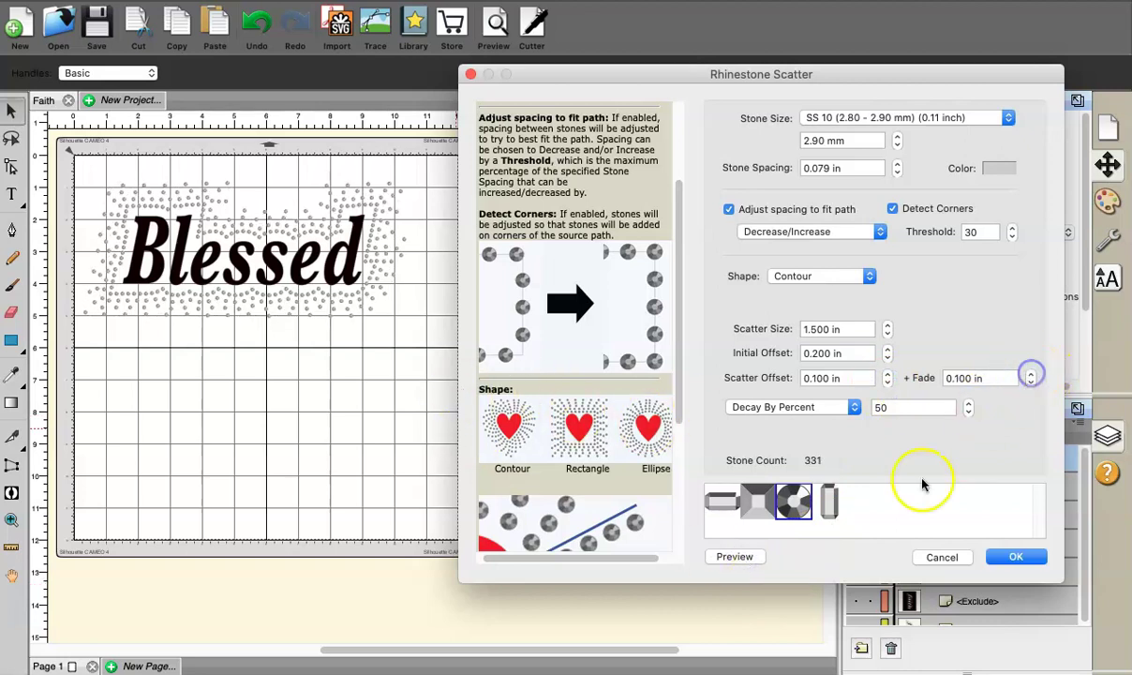
{"action": "left_click", "coordinate": [756, 558]}
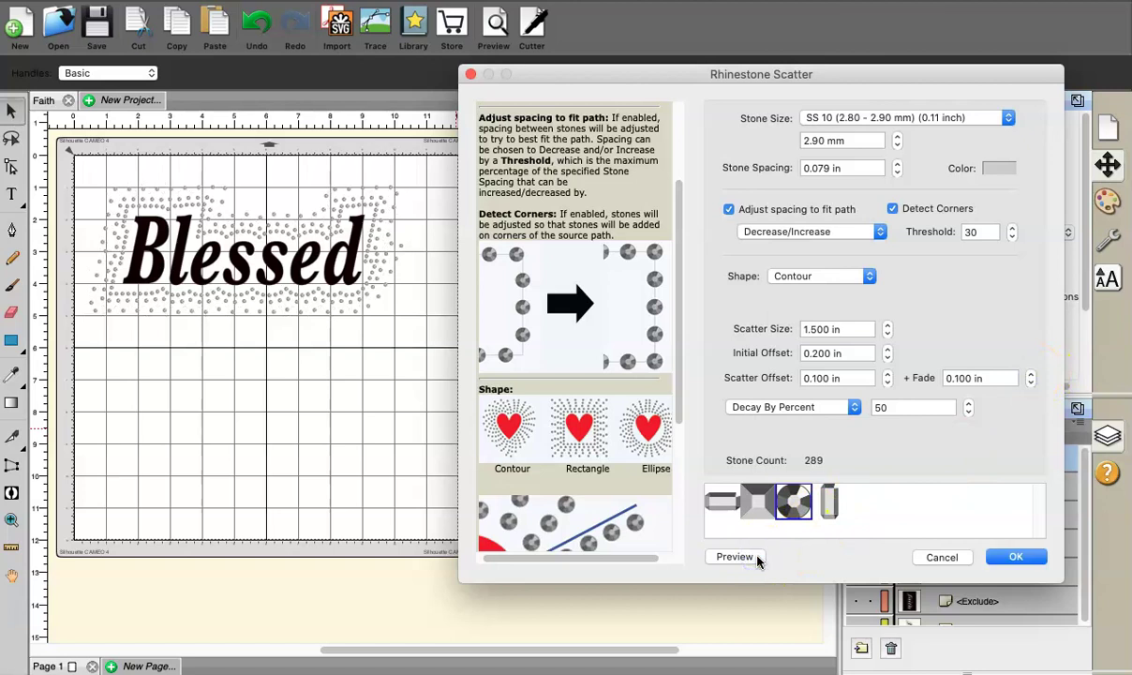
{"action": "left_click", "coordinate": [1030, 382]}
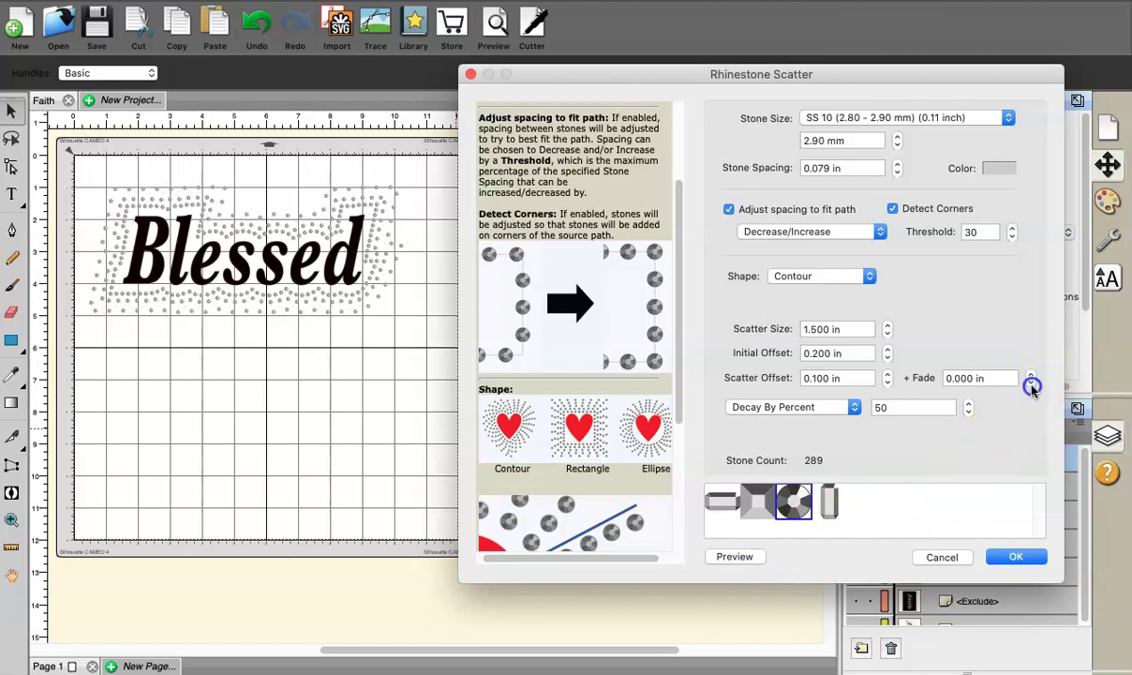
{"action": "left_click", "coordinate": [749, 559]}
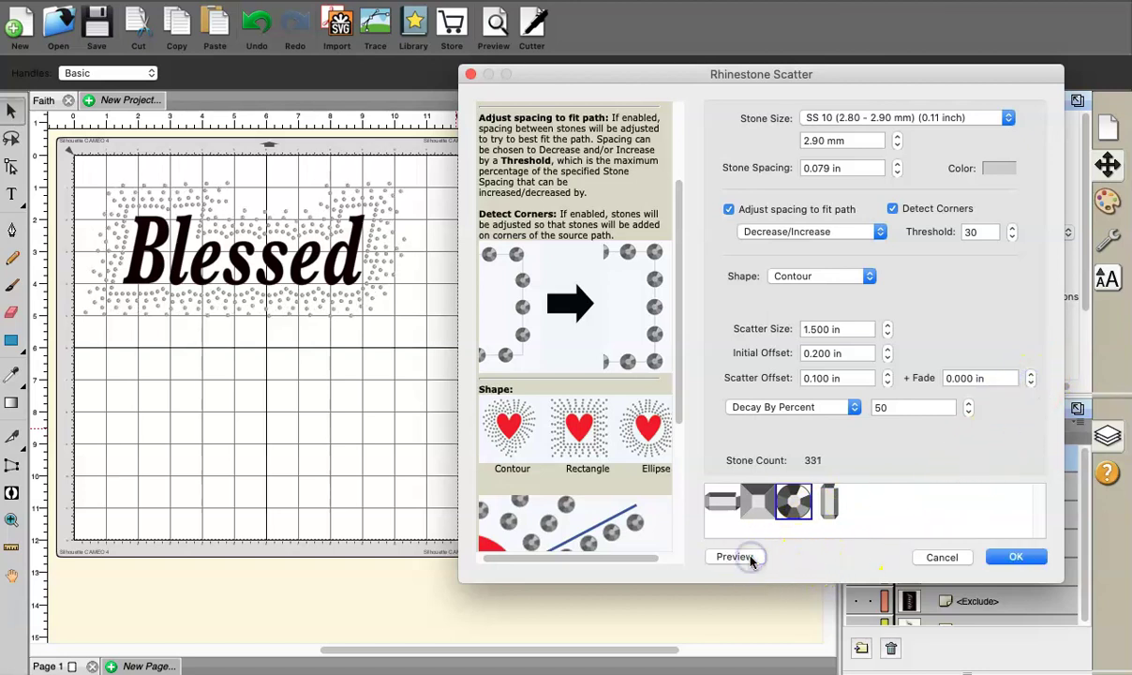
- Try an Ellipse scatter shape, enlarge it to 7.940 in wide by 2.590 in high, and preview the stones
{"action": "left_click", "coordinate": [869, 278]}
{"action": "left_click", "coordinate": [846, 293]}
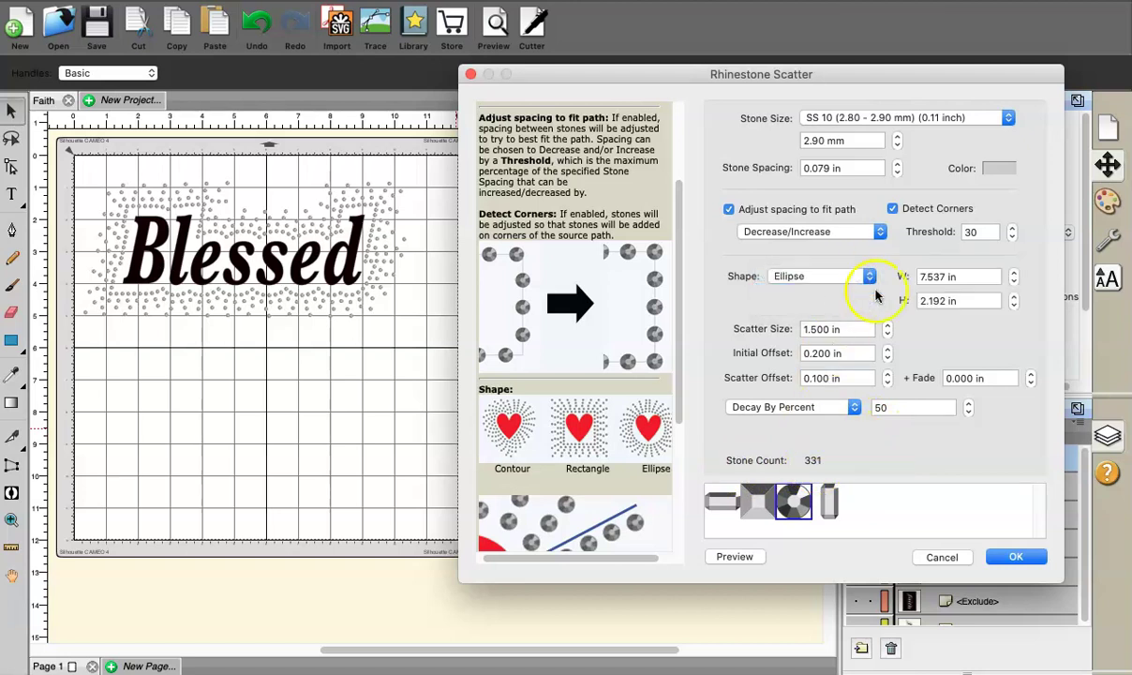
{"action": "left_click", "coordinate": [735, 557]}
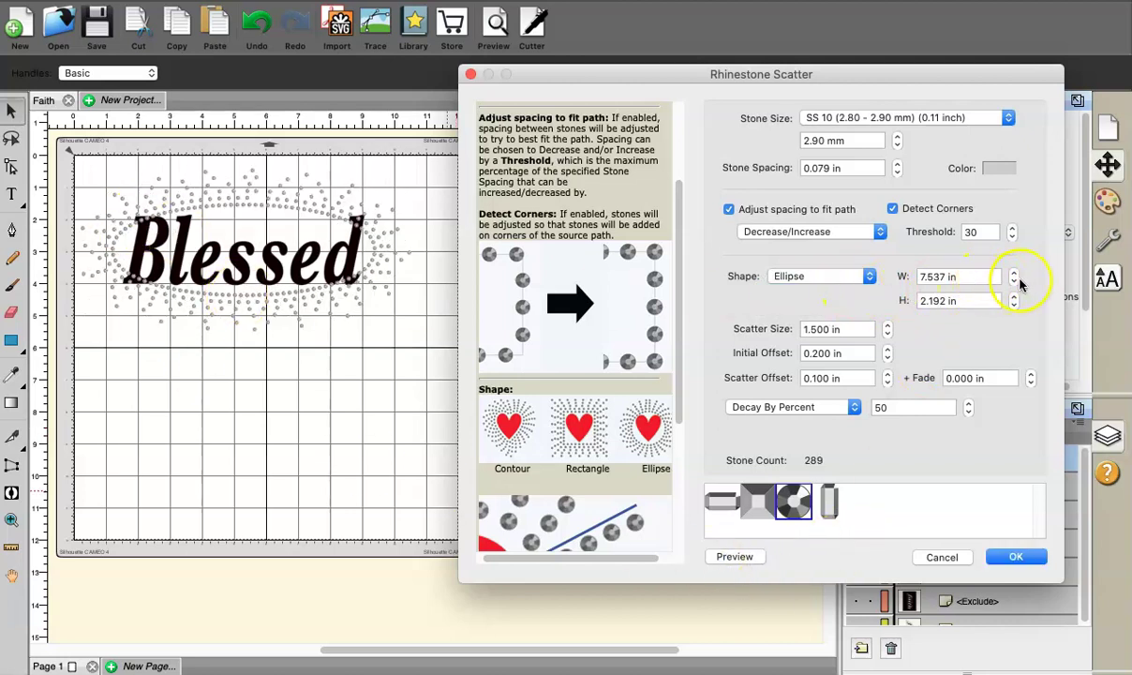
{"action": "left_click", "coordinate": [1014, 273]}
{"action": "left_click", "coordinate": [1014, 272]}
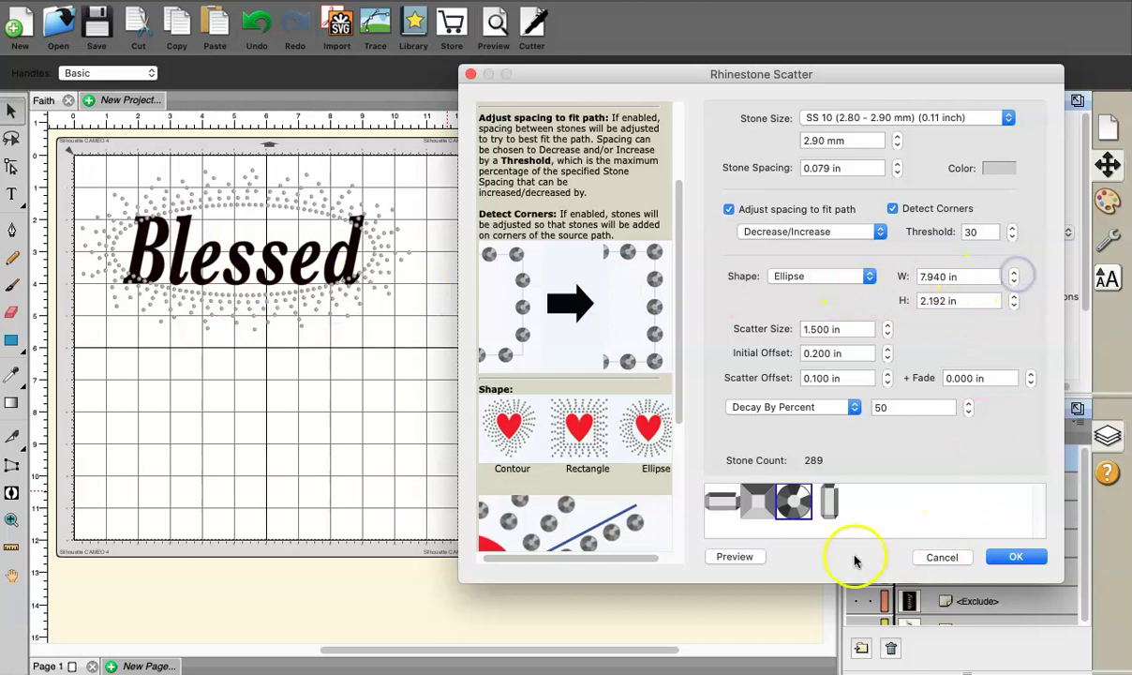
{"action": "left_click", "coordinate": [736, 557]}
{"action": "left_click", "coordinate": [1014, 296]}
{"action": "left_click", "coordinate": [1013, 296]}
{"action": "left_click", "coordinate": [735, 556]}
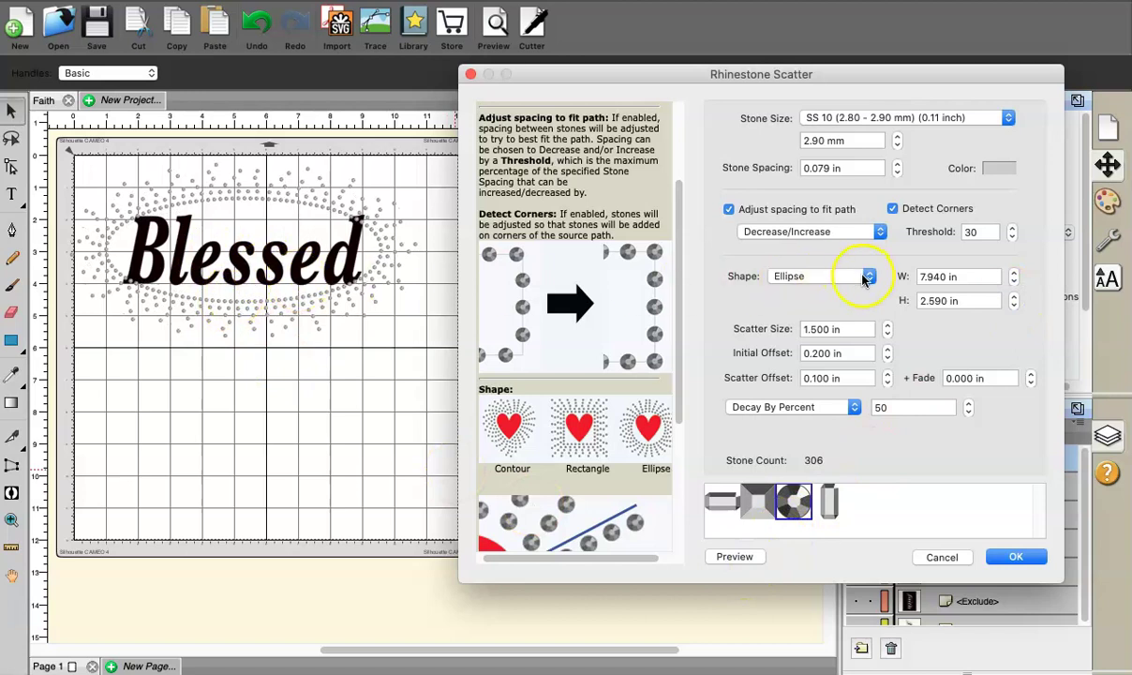
- Try a Rectangle scatter shape, reduce its height to 2.090 in, and preview the stones around the text
{"action": "left_click", "coordinate": [864, 277]}
{"action": "left_click", "coordinate": [849, 291]}
{"action": "left_click", "coordinate": [981, 298]}
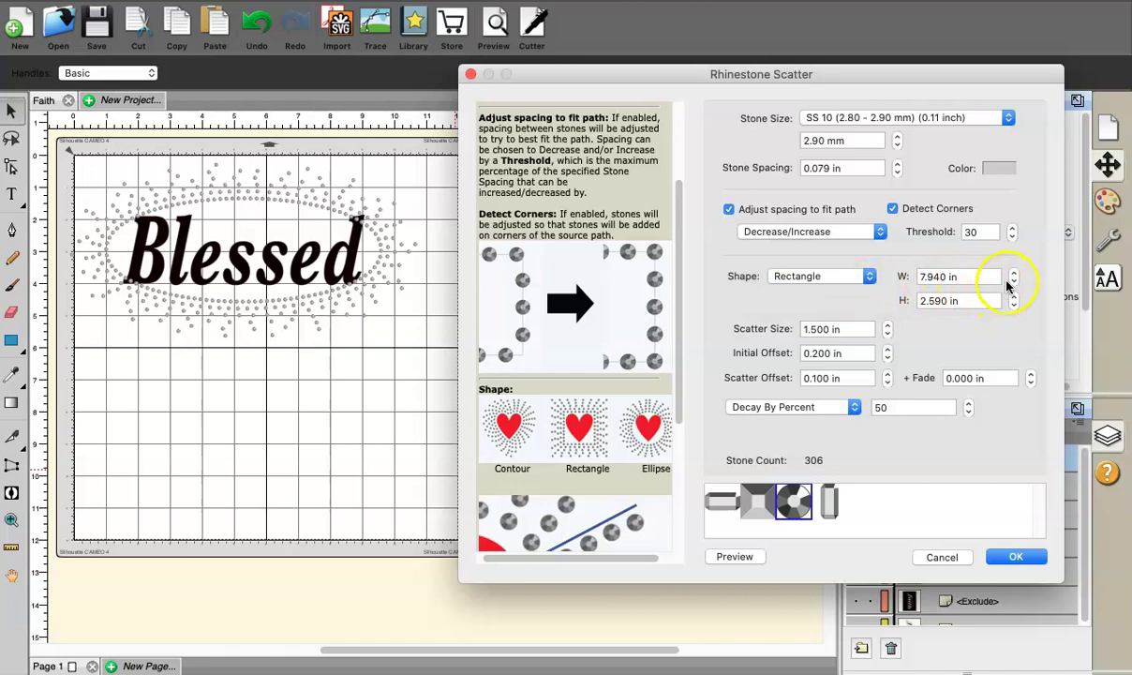
{"action": "left_click", "coordinate": [739, 557]}
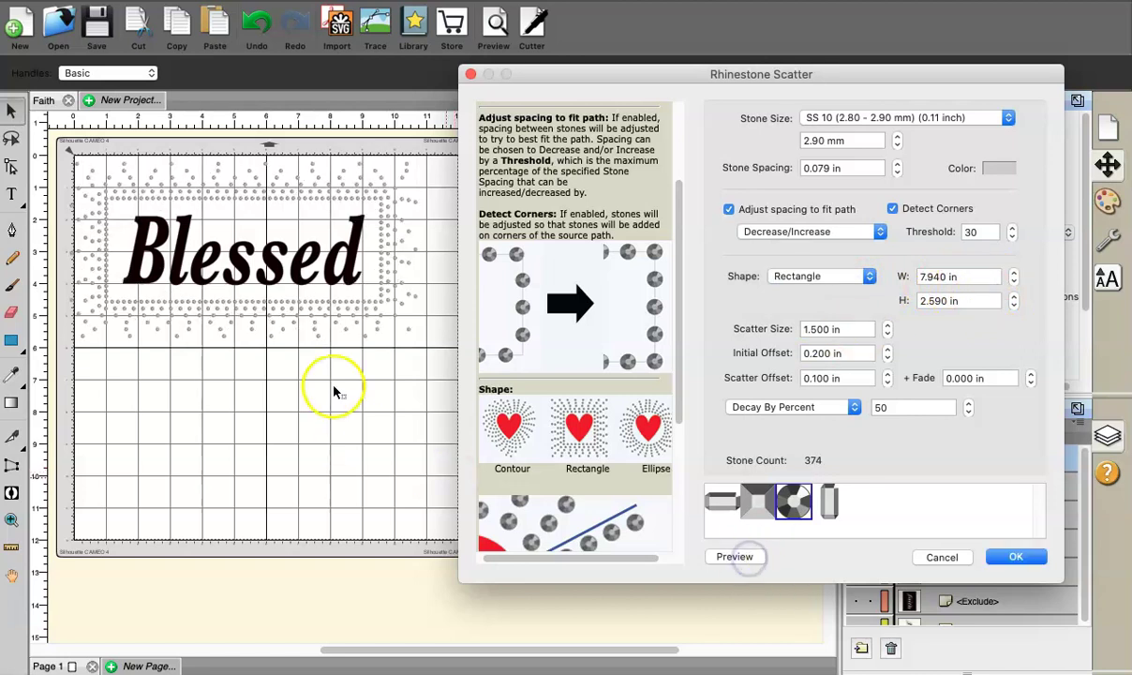
{"action": "left_click", "coordinate": [1014, 305]}
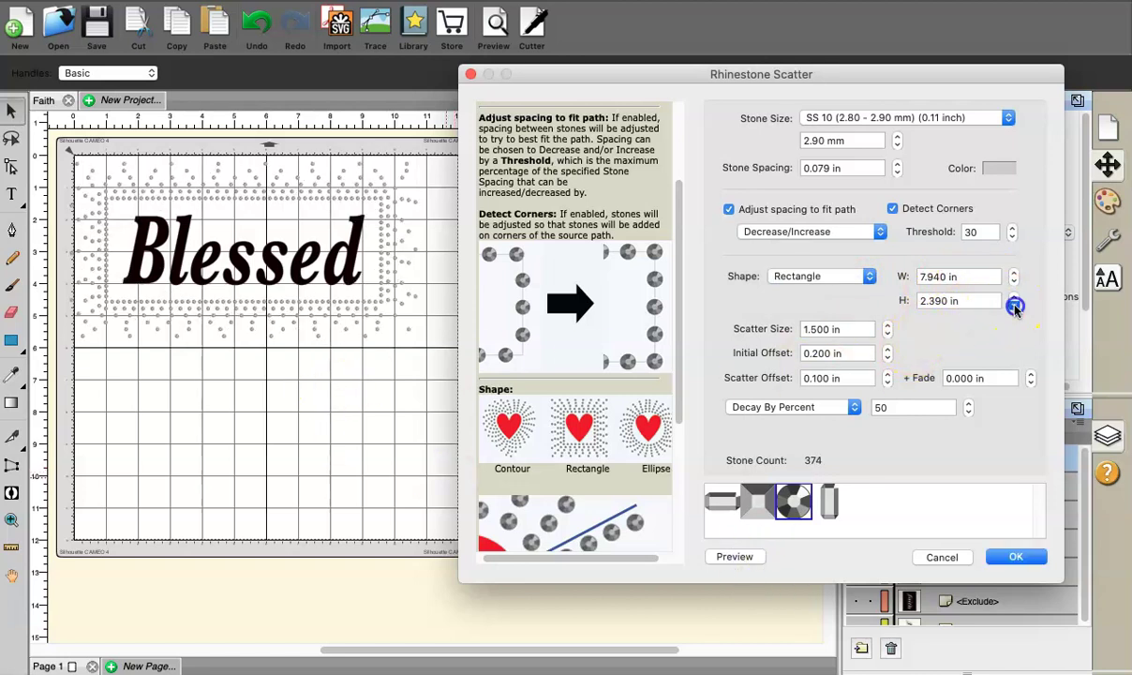
{"action": "left_click", "coordinate": [729, 557]}
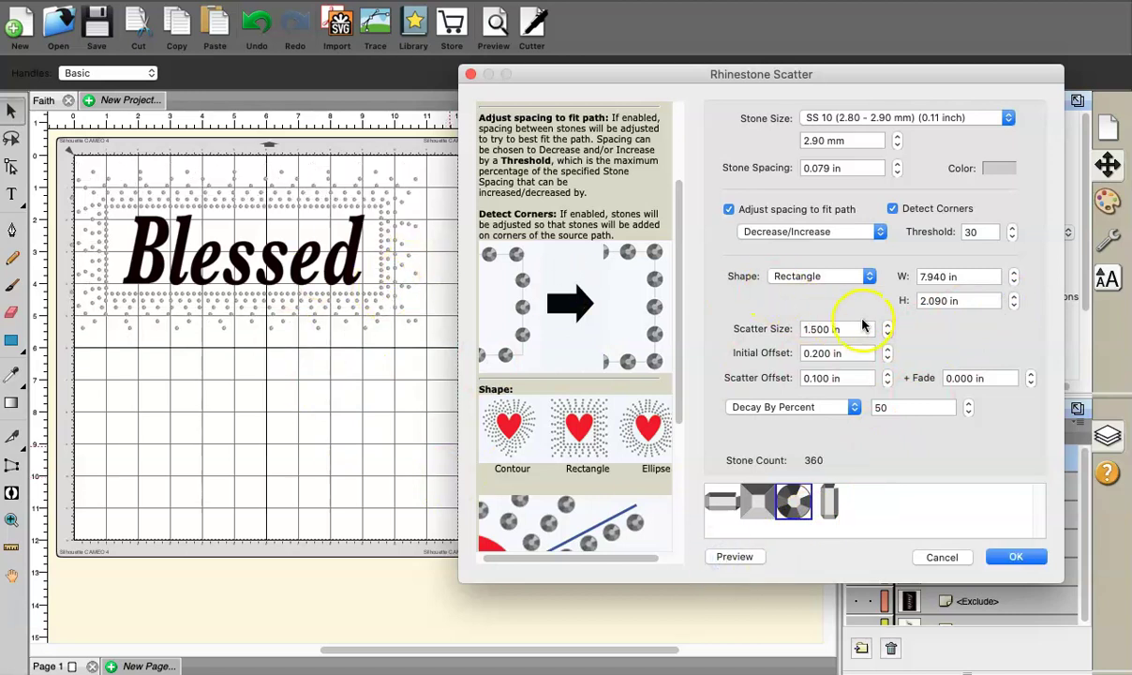
- Return the scatter shape to Contour, preview it, and apply the rhinestone scatter around the Blessed text
{"action": "left_click", "coordinate": [825, 278]}
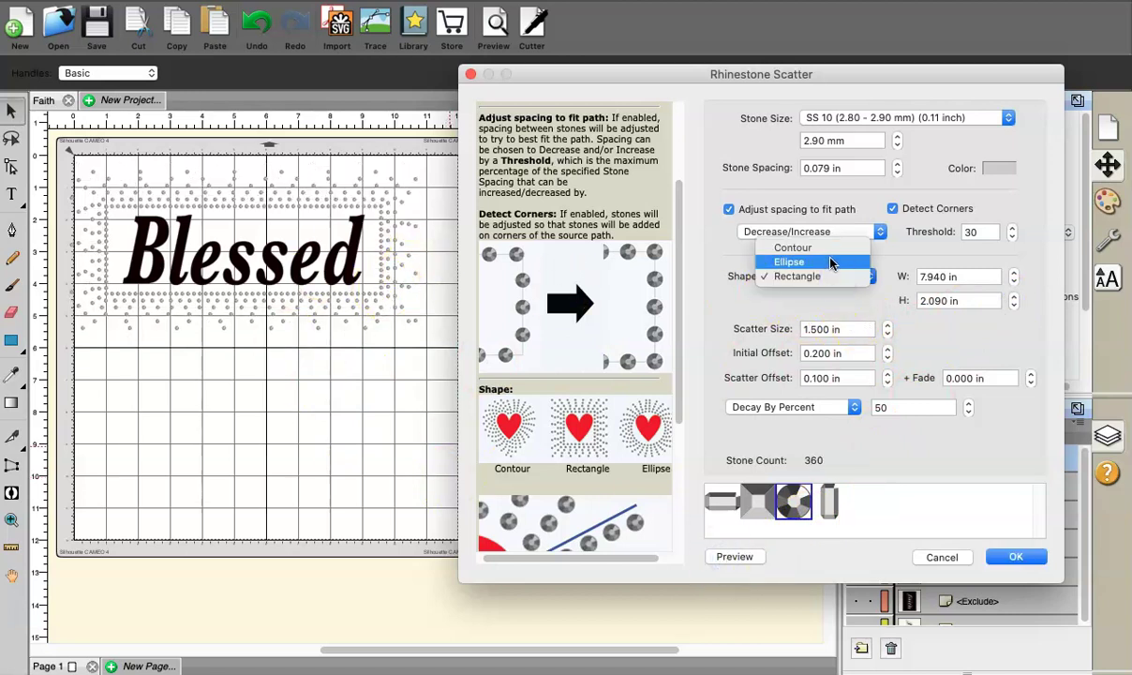
{"action": "left_click", "coordinate": [829, 250]}
{"action": "left_click", "coordinate": [737, 557]}
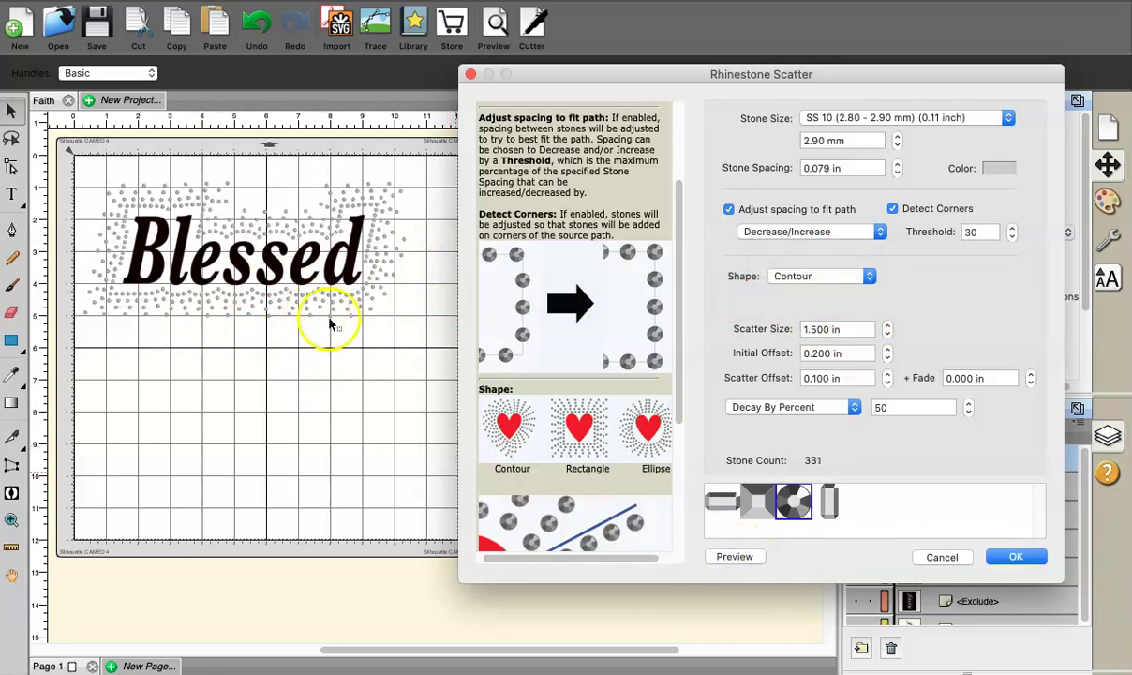
{"action": "left_click", "coordinate": [1013, 554]}
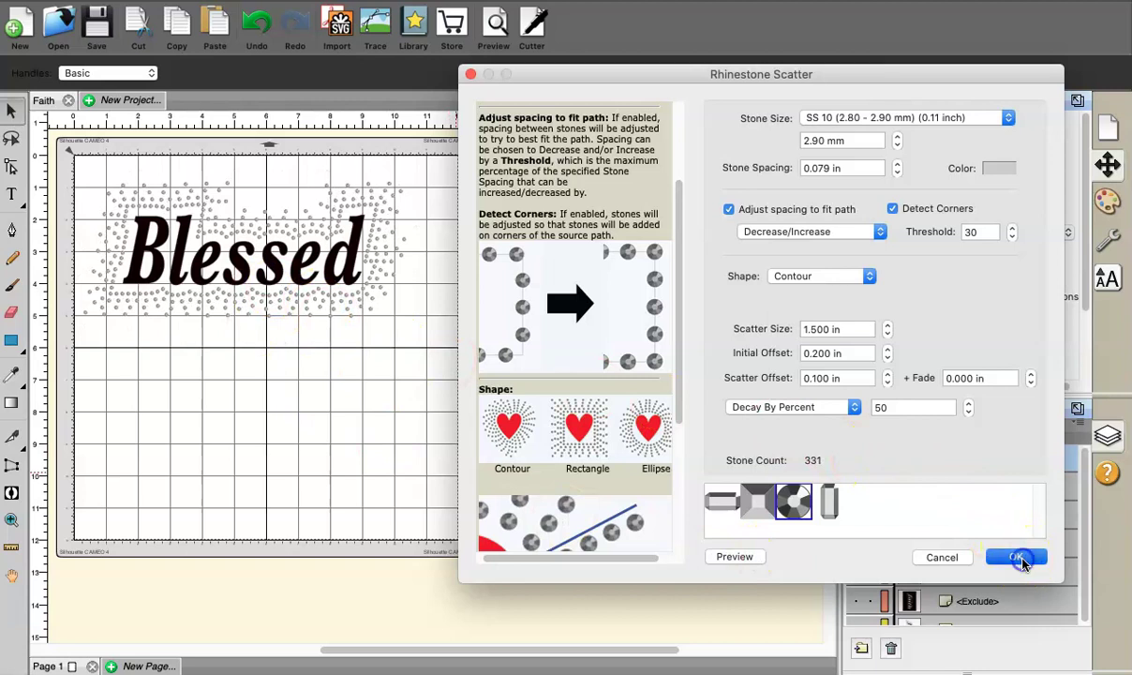
{"action": "left_click", "coordinate": [424, 379]}
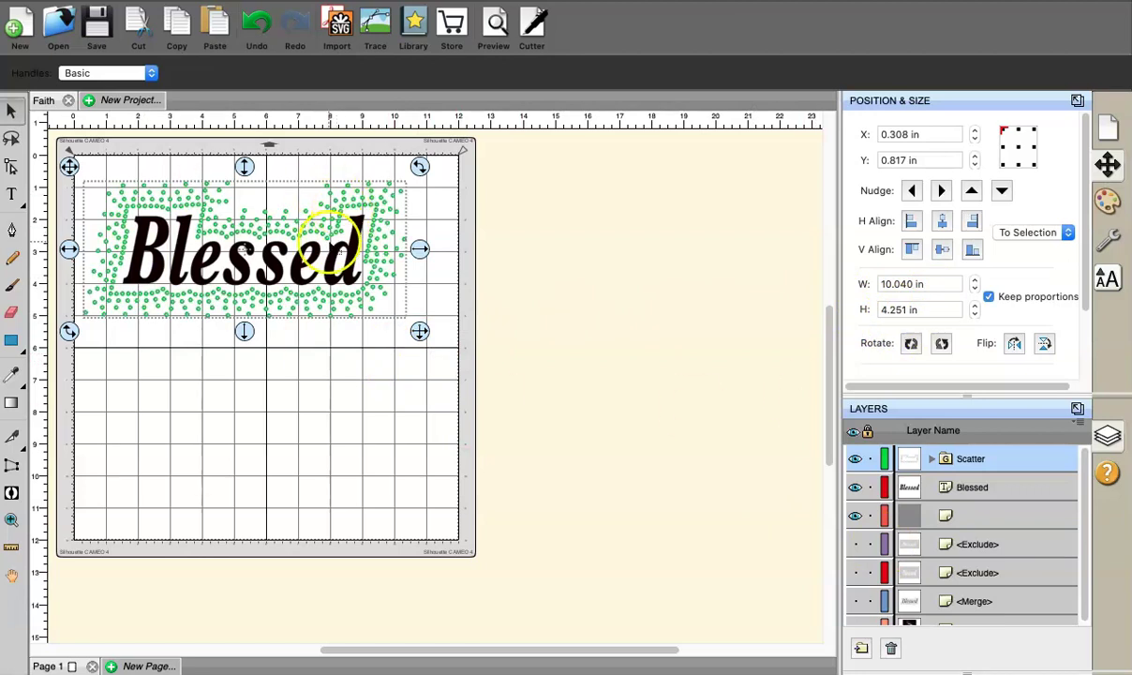
{"action": "left_click", "coordinate": [348, 339]}
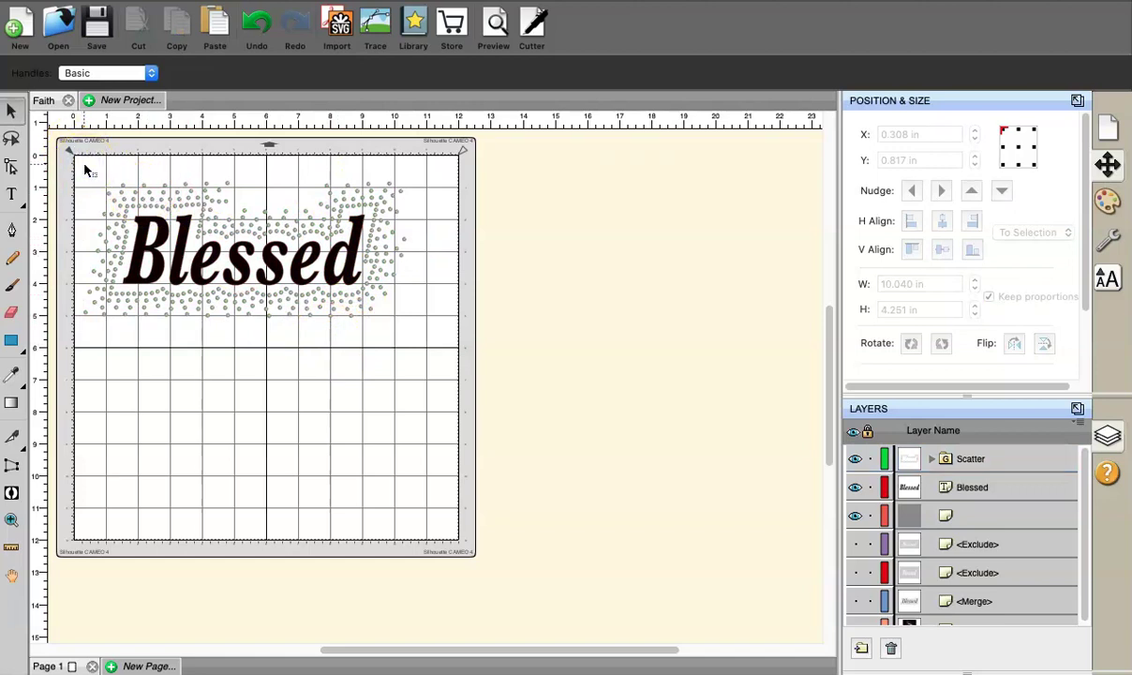
- Try to combine the Blessed text and its rhinestone scatter with Join Paths and Merge
{"action": "left_click_drag", "start_coordinate": [84, 169], "coordinate": [283, 296]}
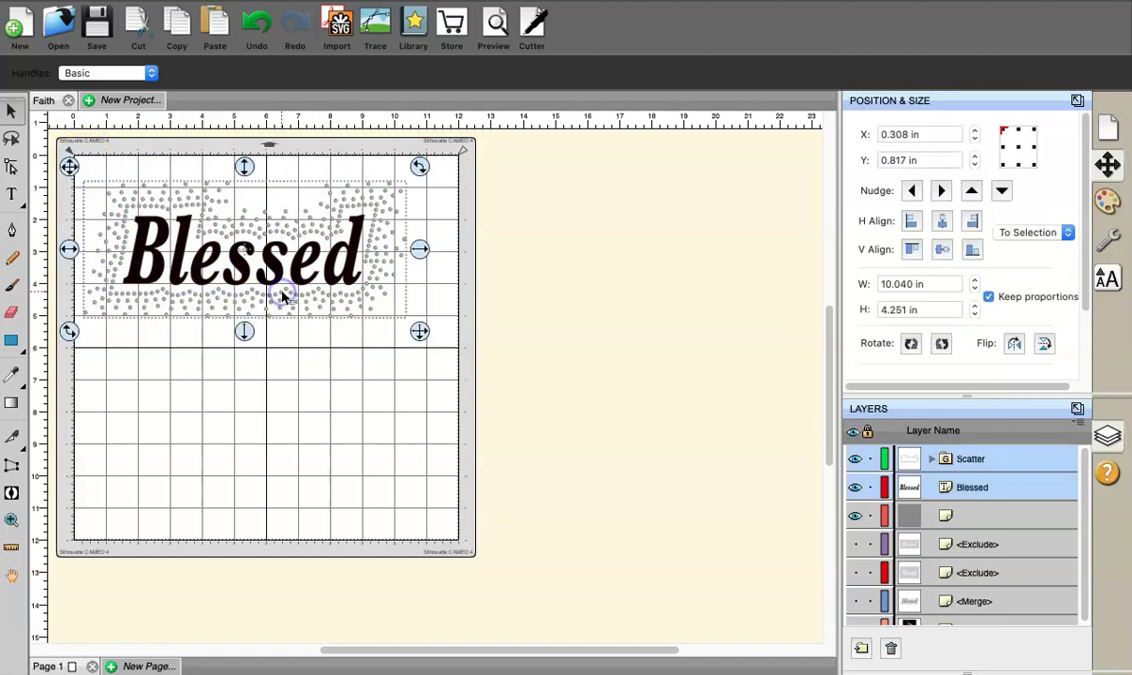
{"action": "mouse_move", "coordinate": [248, 8]}
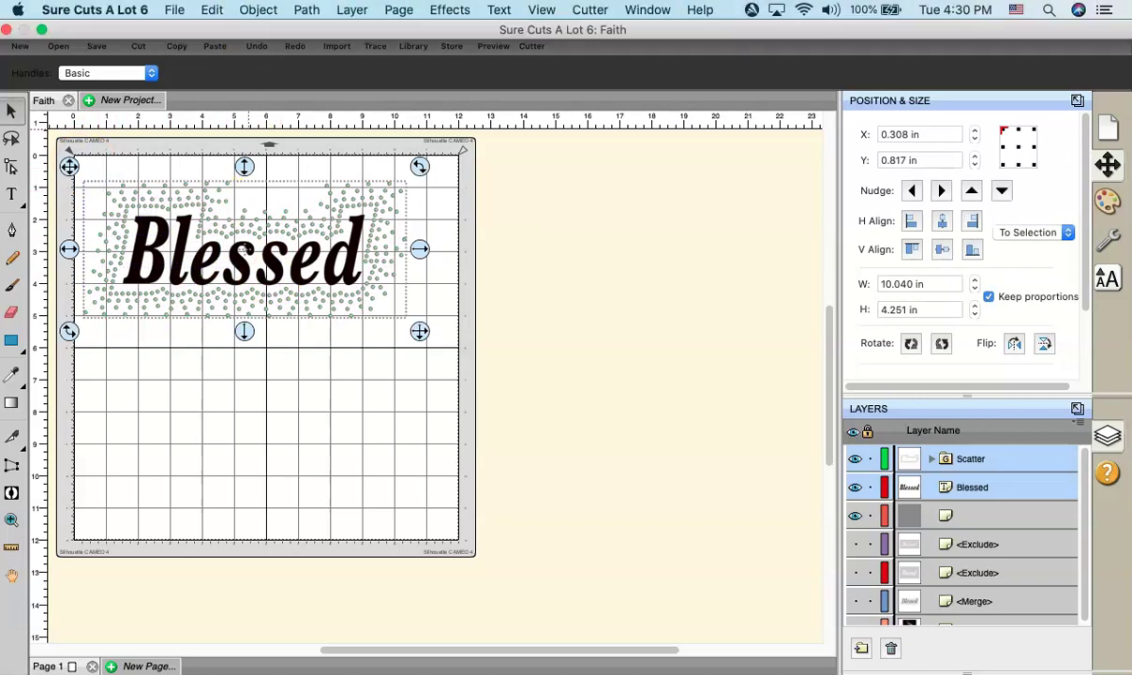
{"action": "left_click", "coordinate": [305, 11]}
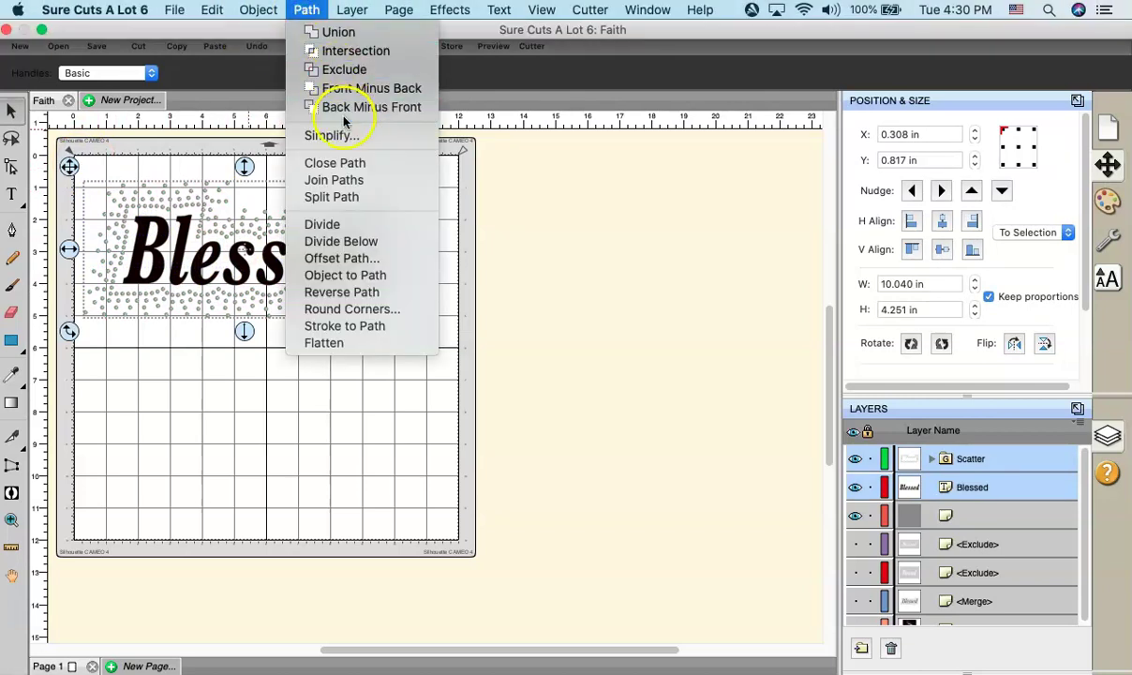
{"action": "left_click", "coordinate": [361, 179]}
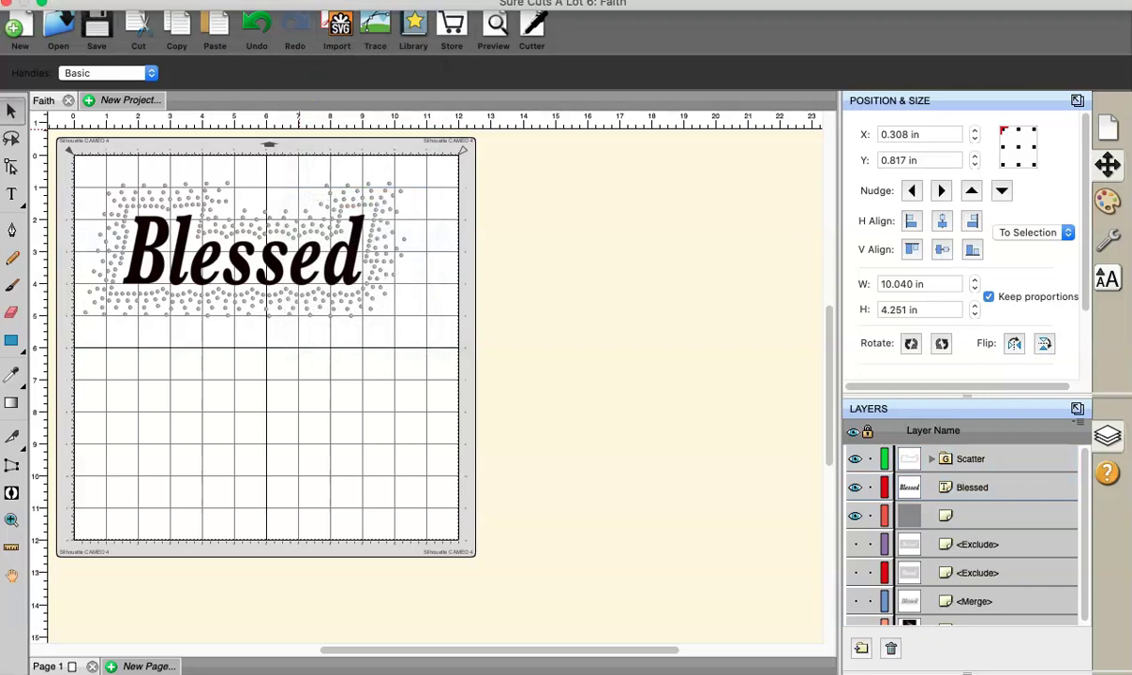
{"action": "left_click", "coordinate": [267, 10]}
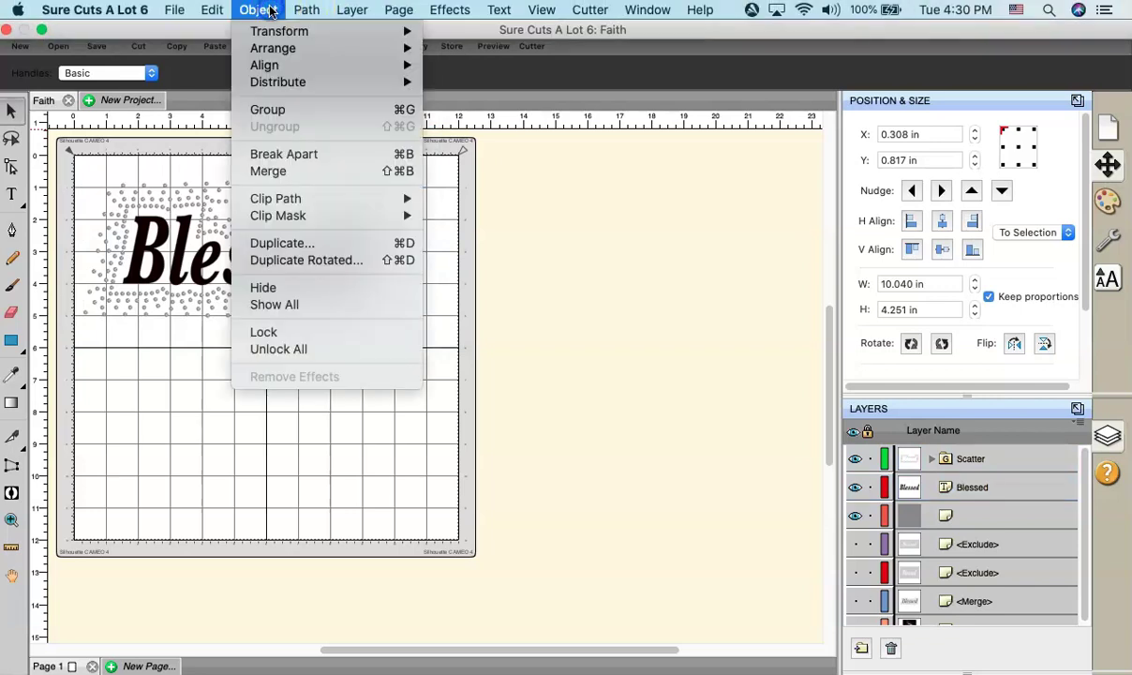
{"action": "left_click", "coordinate": [305, 171]}
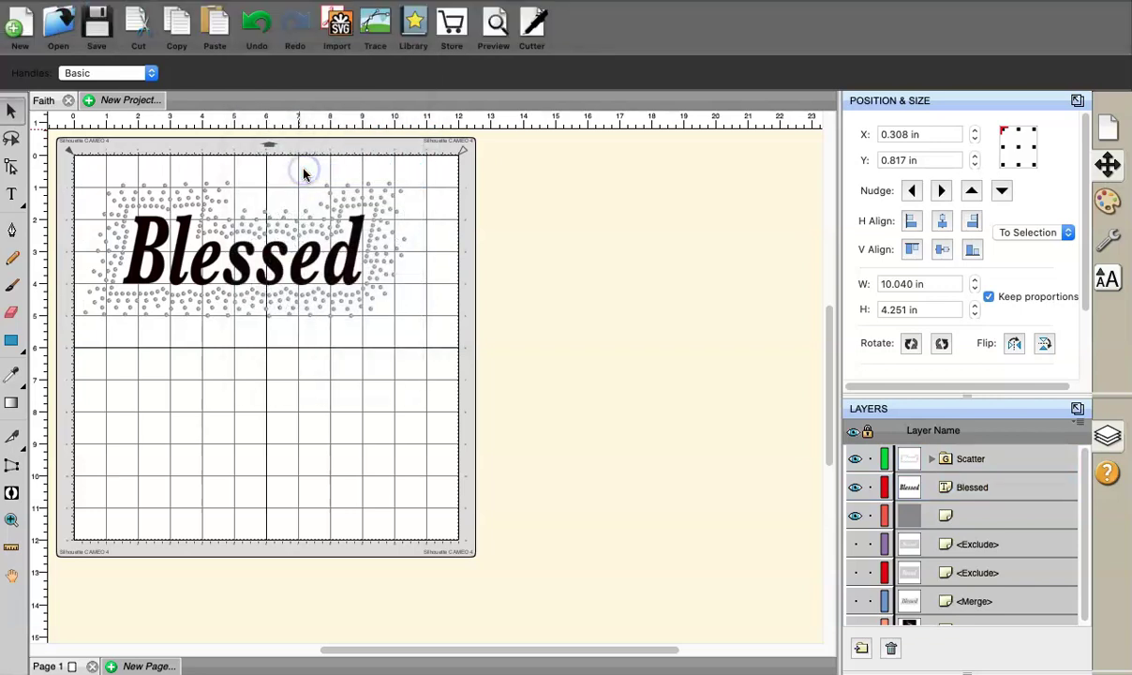
{"action": "left_click", "coordinate": [256, 28]}
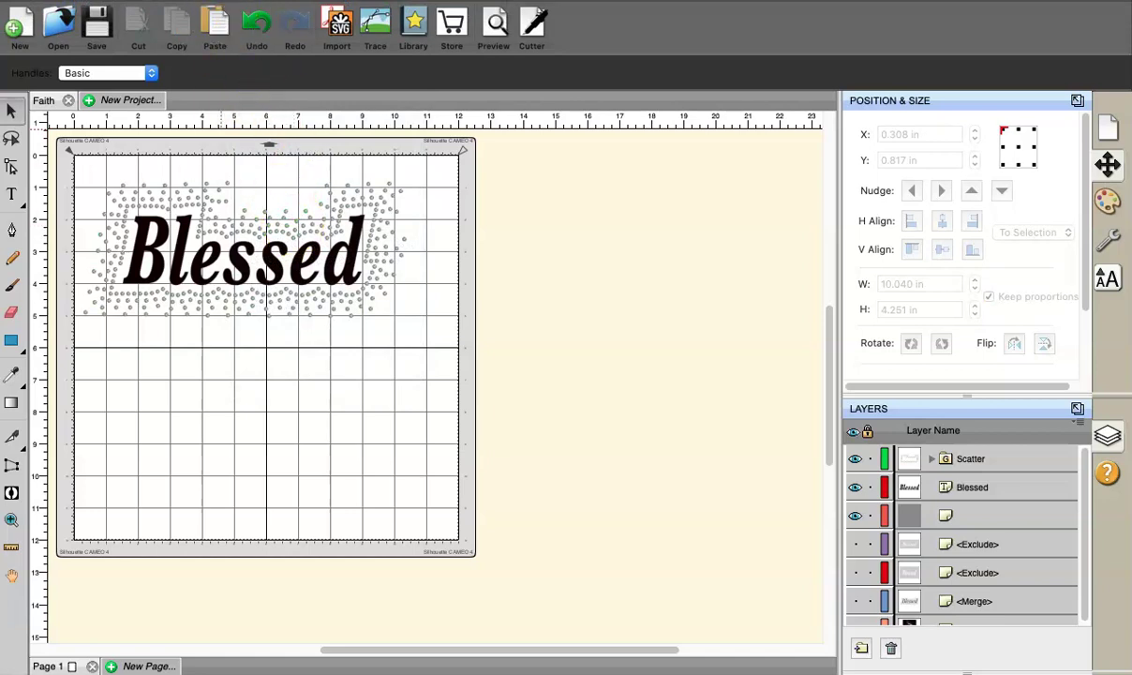
- Move the Blessed text slightly to test whether it is attached to the scatter, and undo the move
{"action": "mouse_move", "coordinate": [212, 3]}
{"action": "left_click", "coordinate": [255, 11]}
{"action": "left_click", "coordinate": [172, 323]}
{"action": "left_click", "coordinate": [192, 270]}
{"action": "left_click_drag", "start_coordinate": [199, 269], "coordinate": [207, 285]}
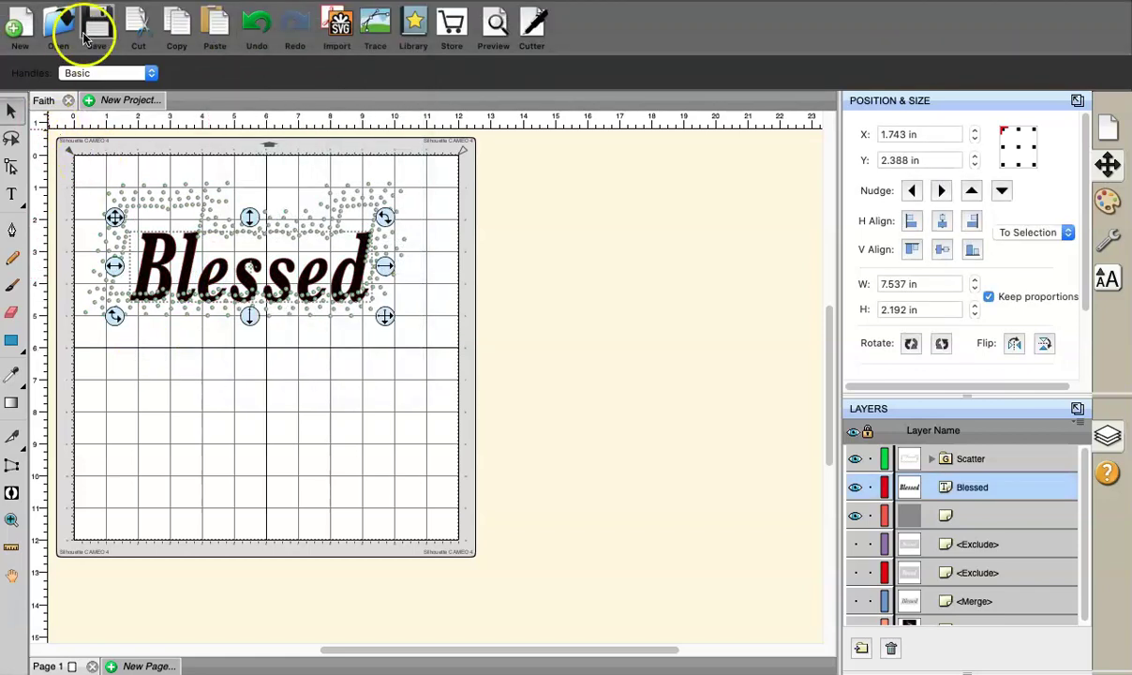
{"action": "left_click", "coordinate": [251, 21]}
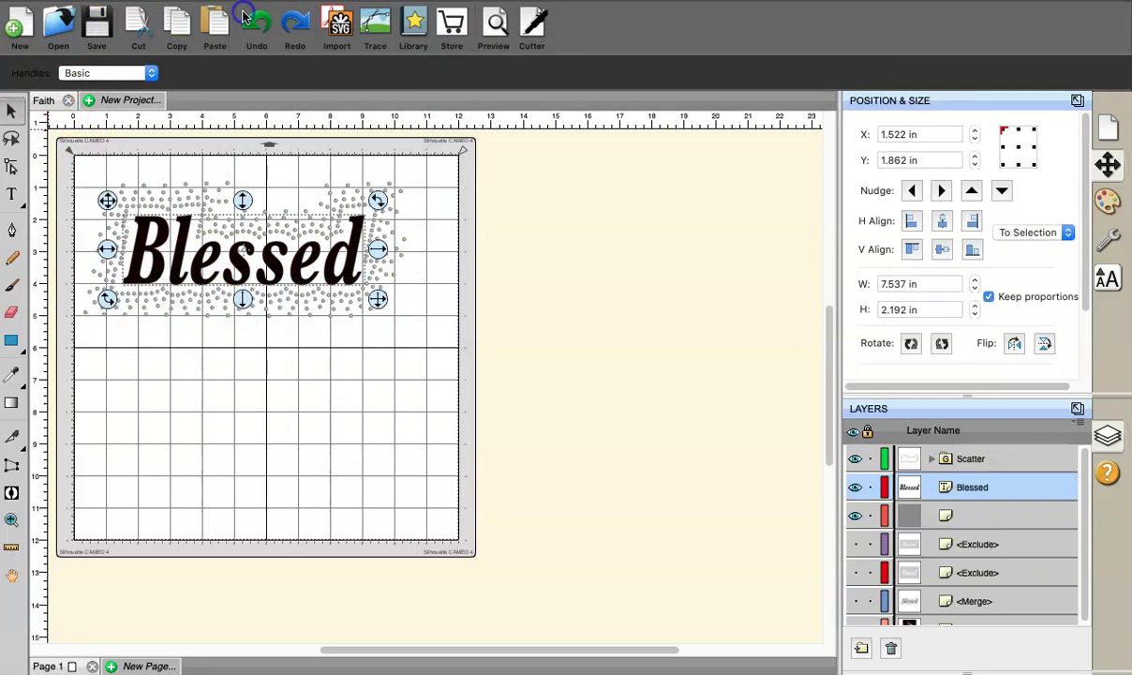
- Merge the Blessed text with its rhinestone scatter and move the merged design to about X 0.917 in, Y 1.177 in
{"action": "left_click_drag", "start_coordinate": [119, 173], "coordinate": [339, 285]}
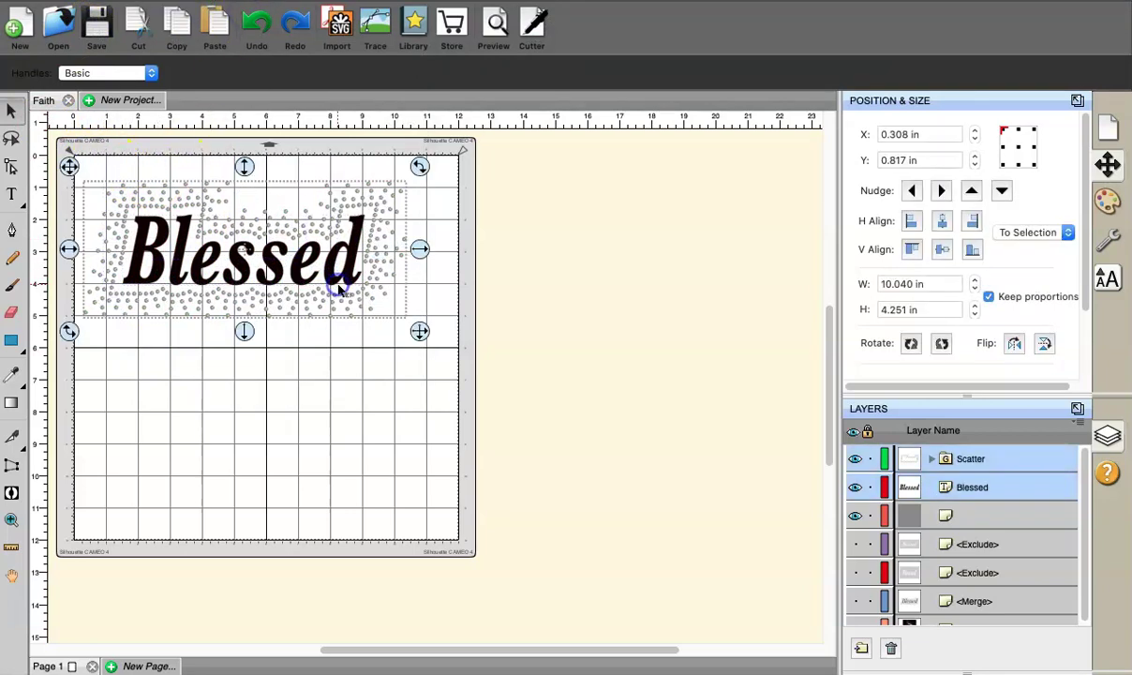
{"action": "left_click", "coordinate": [258, 9]}
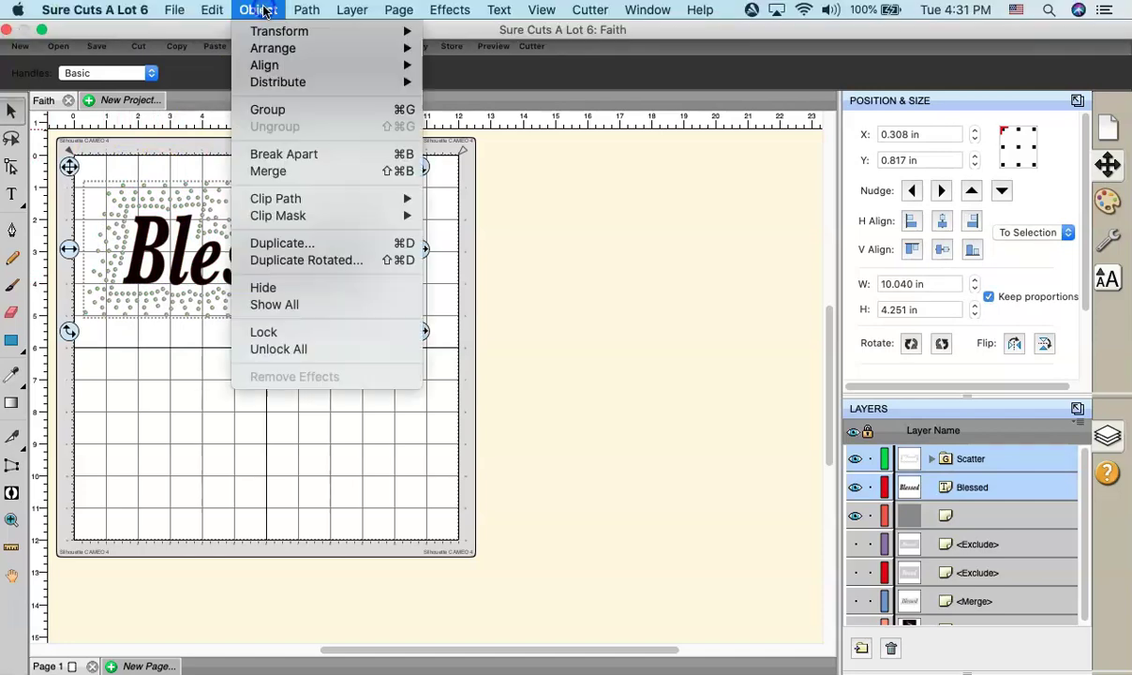
{"action": "left_click", "coordinate": [302, 172]}
{"action": "left_click_drag", "start_coordinate": [307, 239], "coordinate": [329, 259]}
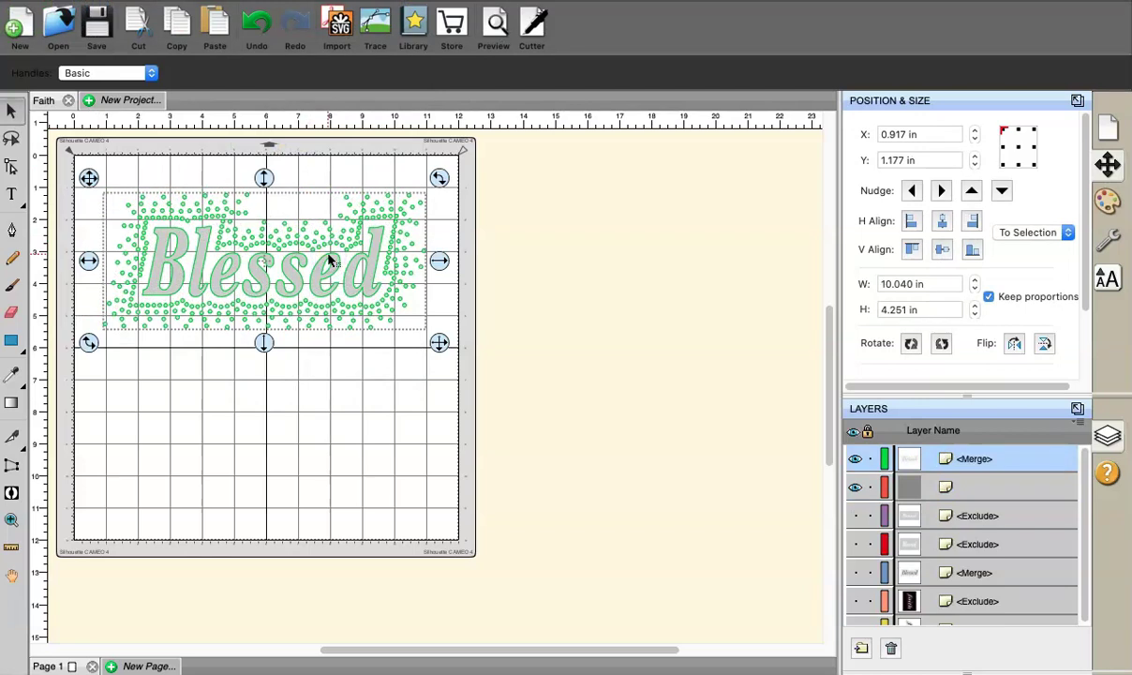
{"action": "left_click", "coordinate": [316, 337]}
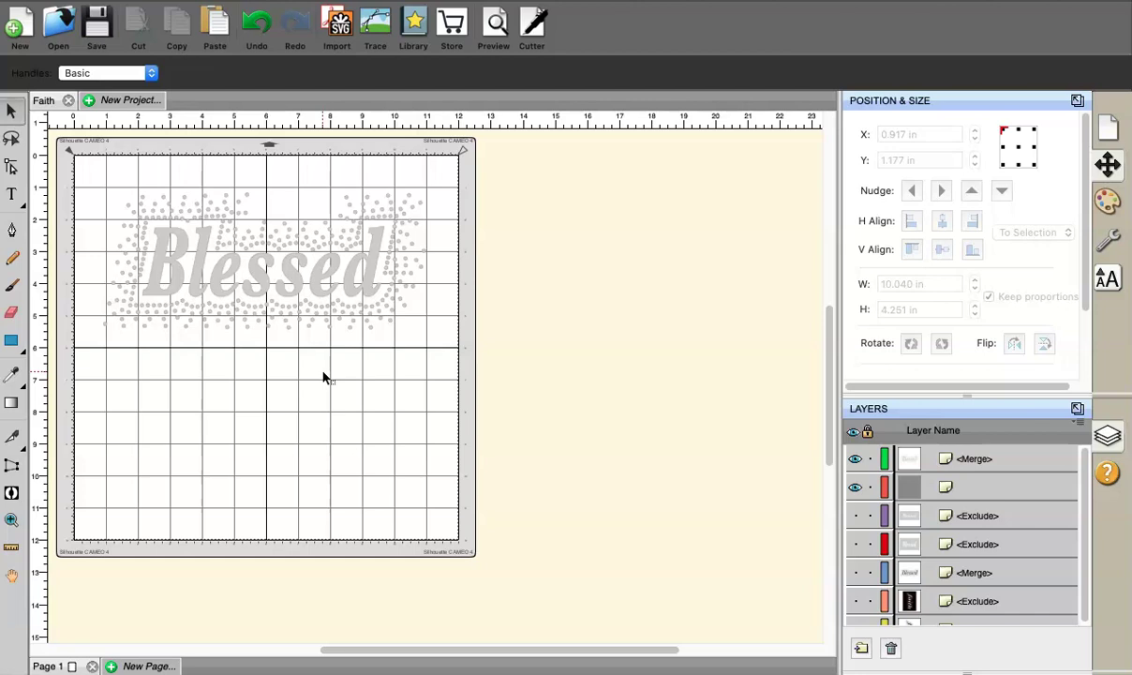
{"action": "left_click", "coordinate": [321, 309]}
{"action": "left_click", "coordinate": [300, 300]}
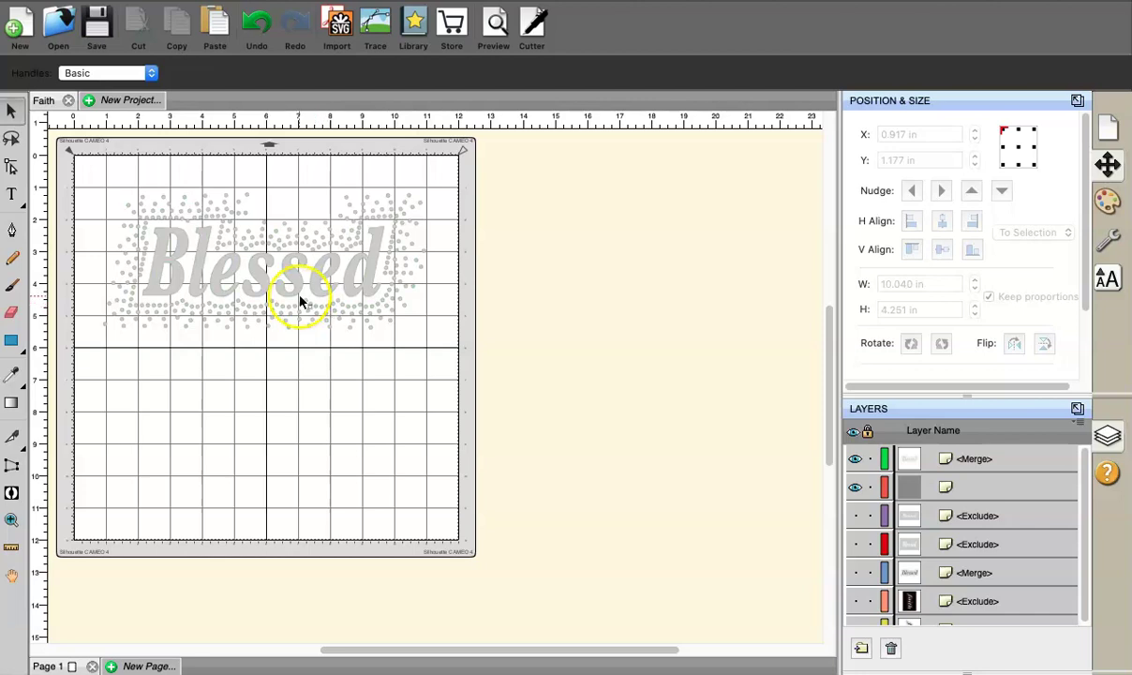
{"action": "left_click", "coordinate": [392, 235]}
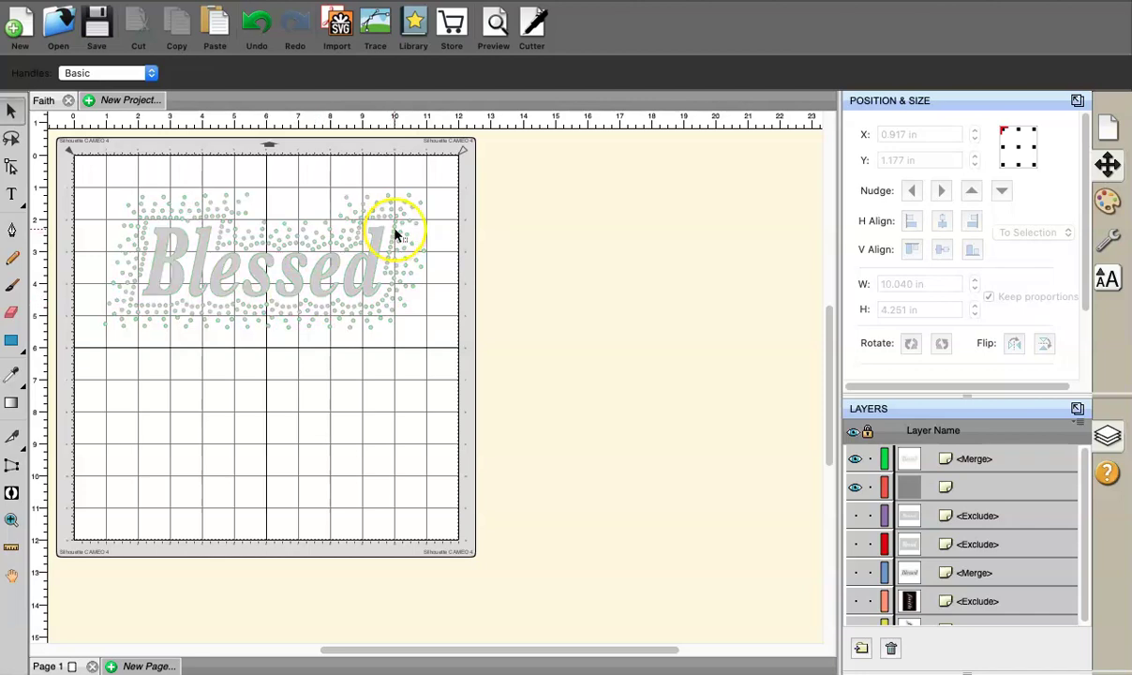
{"action": "left_click", "coordinate": [391, 222]}
{"action": "left_click", "coordinate": [419, 255]}
{"action": "left_click", "coordinate": [368, 320]}
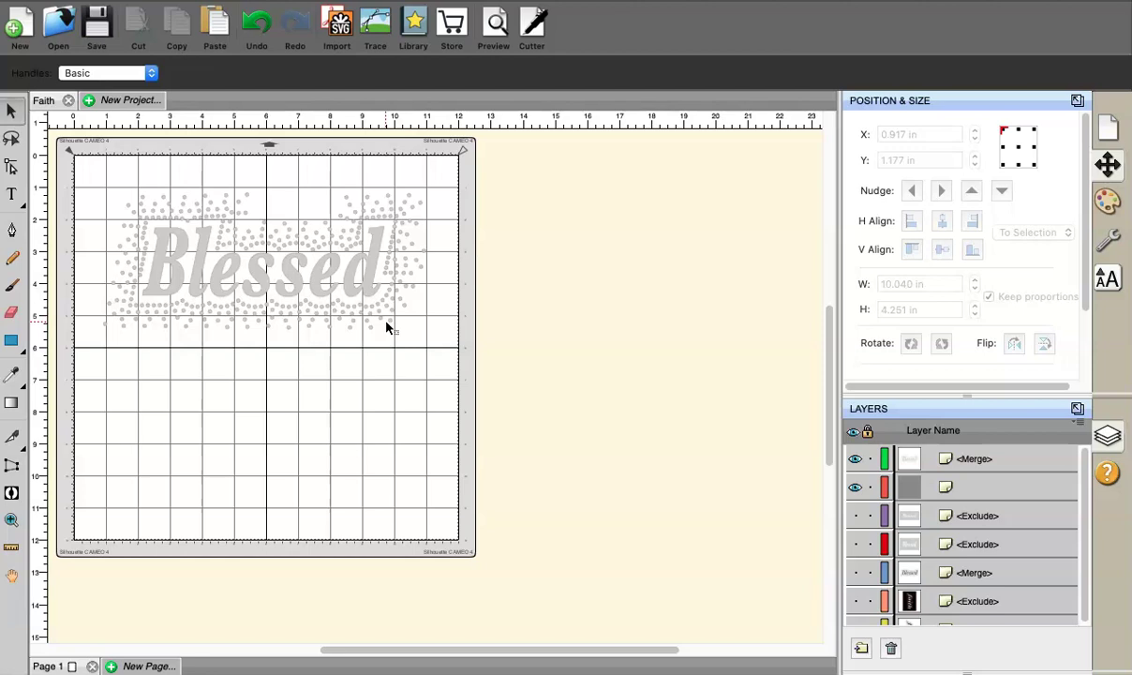
- Draw a rectangle about 11.088 by 6.098 in covering the whole Blessed rhinestone design
{"action": "left_click", "coordinate": [11, 343]}
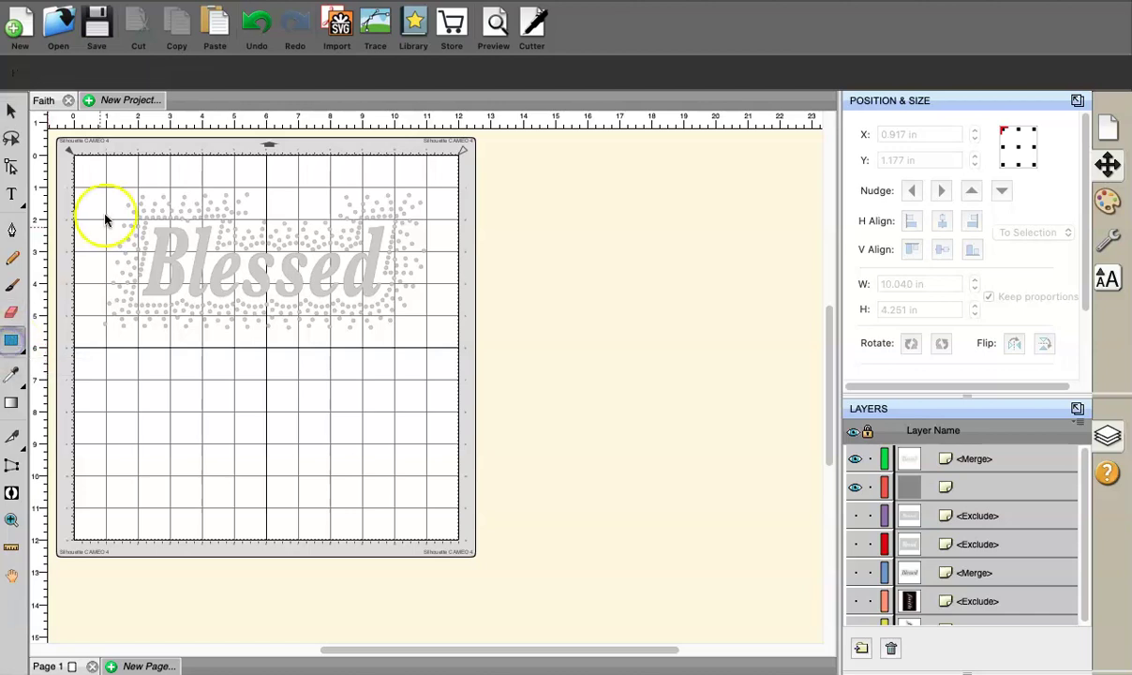
{"action": "left_click_drag", "start_coordinate": [90, 162], "coordinate": [445, 356]}
{"action": "left_click", "coordinate": [302, 269]}
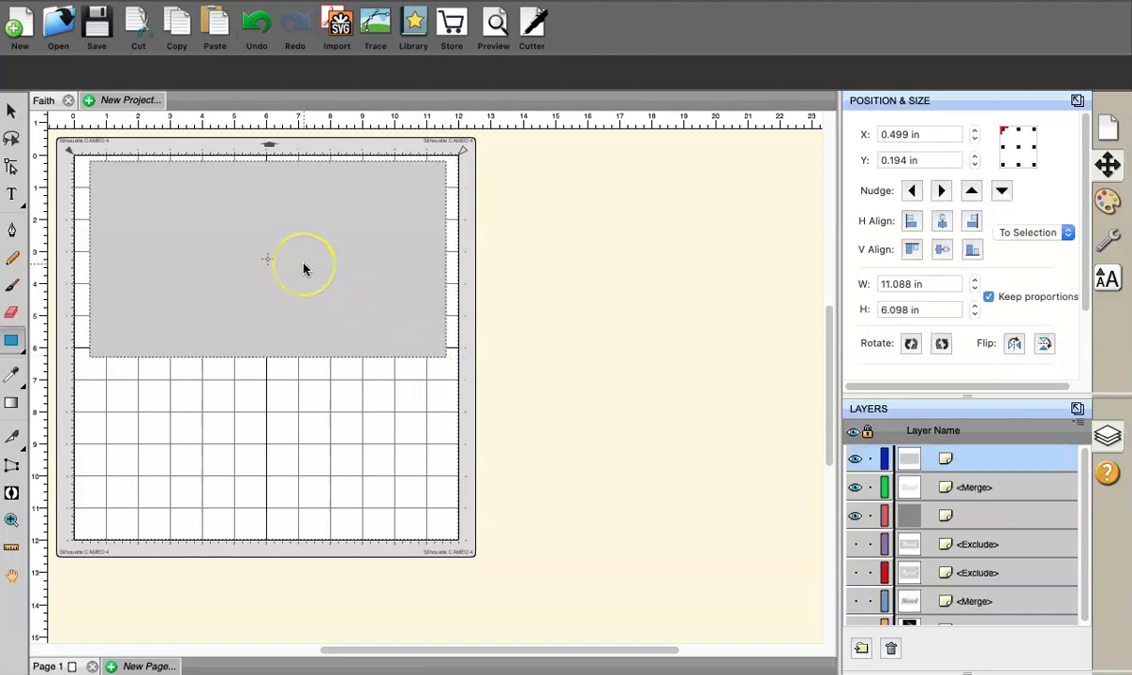
- Send the new rectangle to the back, behind the Blessed rhinestone design
{"action": "left_click", "coordinate": [10, 111]}
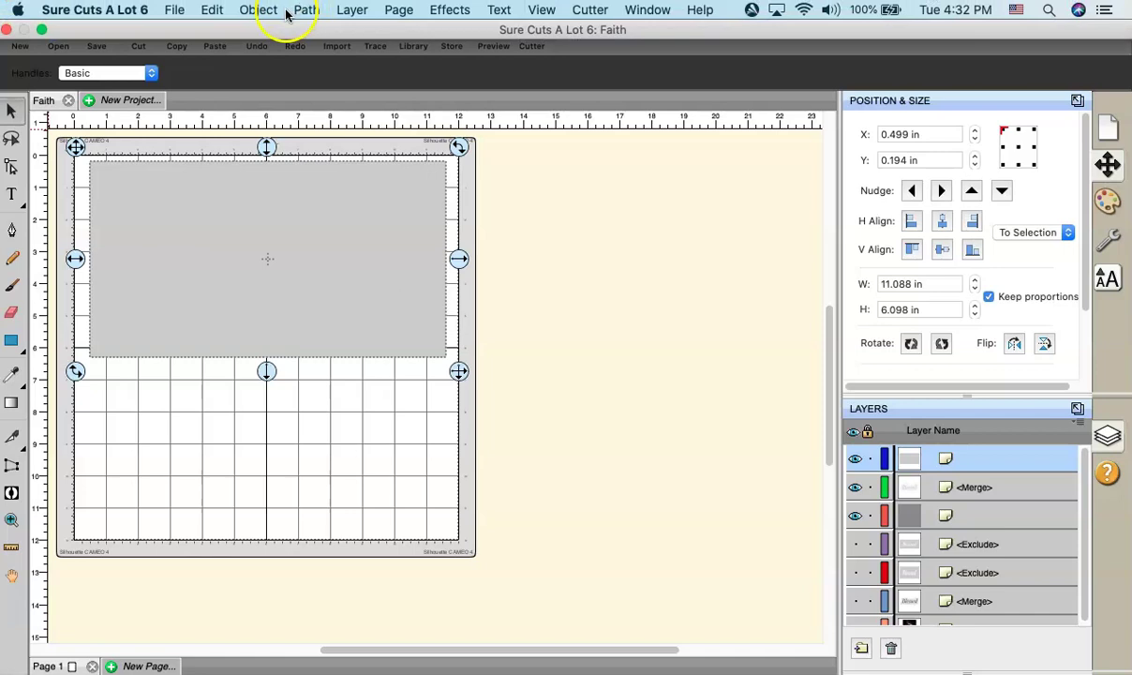
{"action": "left_click", "coordinate": [267, 11]}
{"action": "mouse_move", "coordinate": [317, 67]}
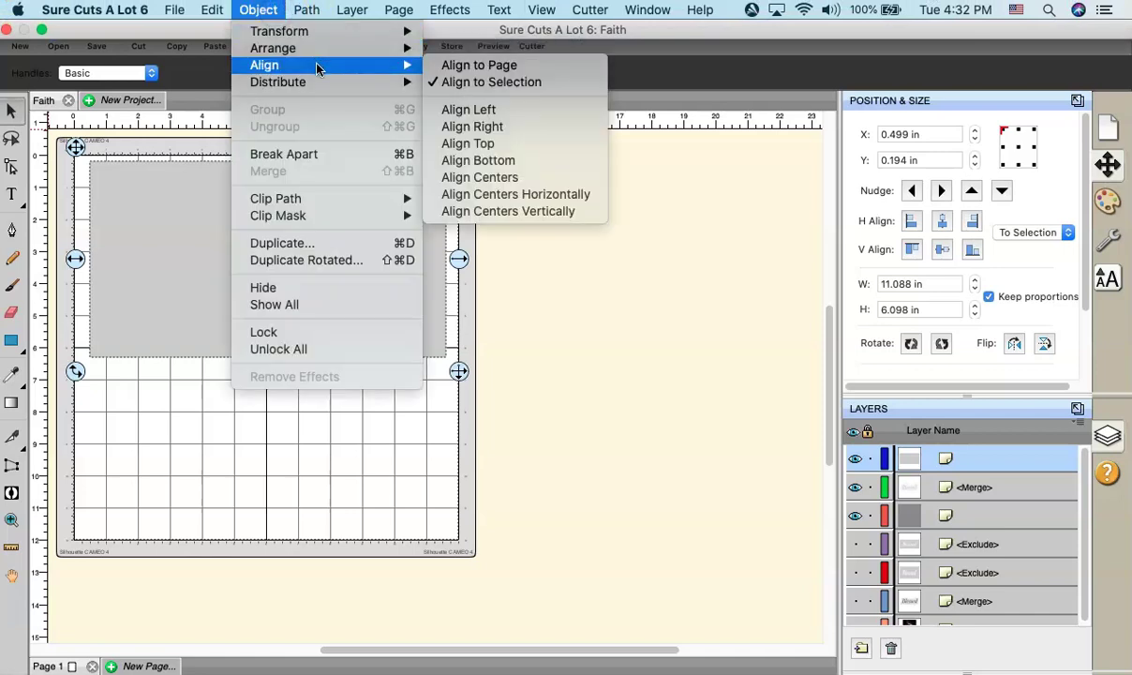
{"action": "mouse_move", "coordinate": [384, 48]}
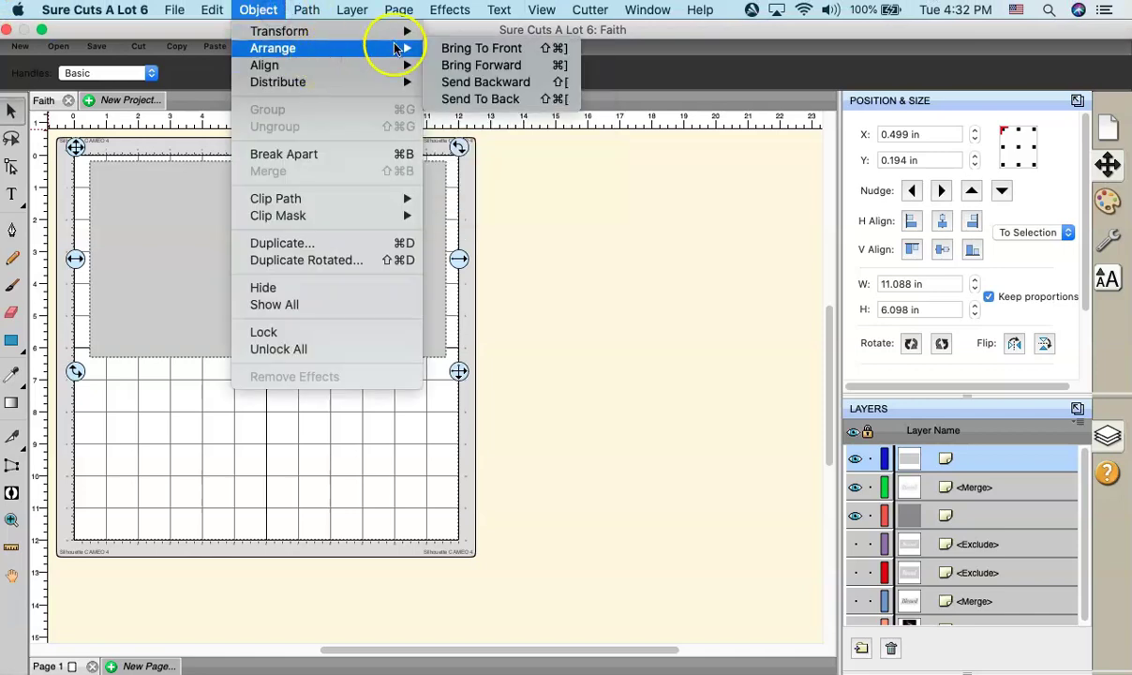
{"action": "left_click", "coordinate": [494, 100]}
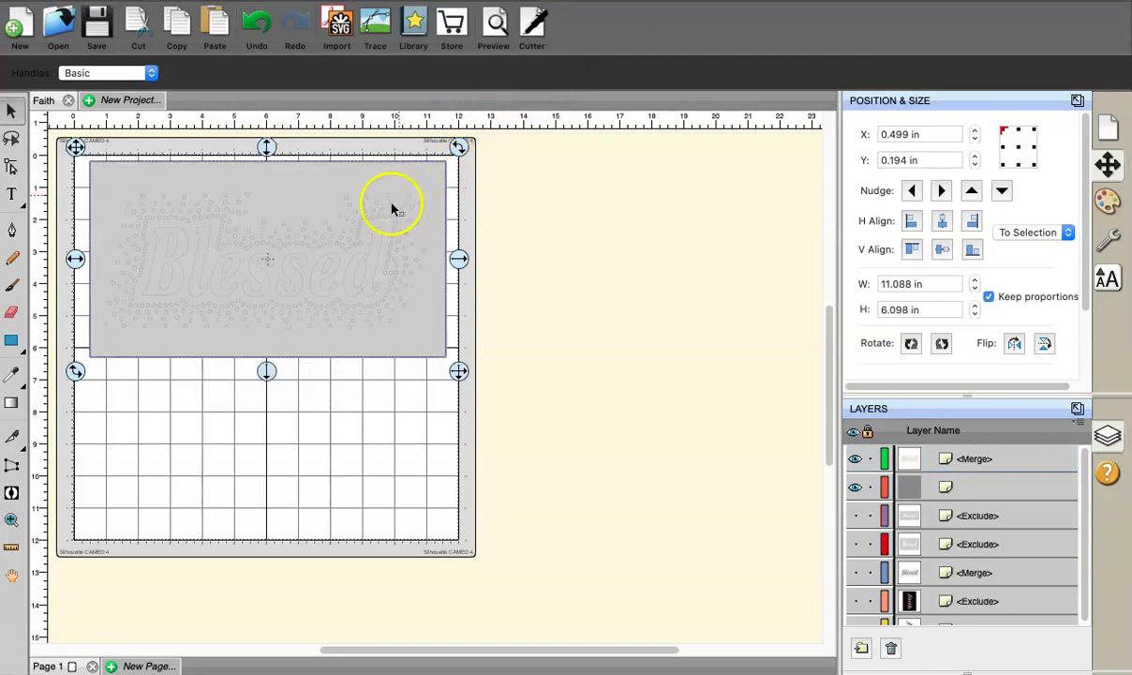
- Fill the background rectangle with red, hex color E62424
{"action": "left_click", "coordinate": [1108, 202]}
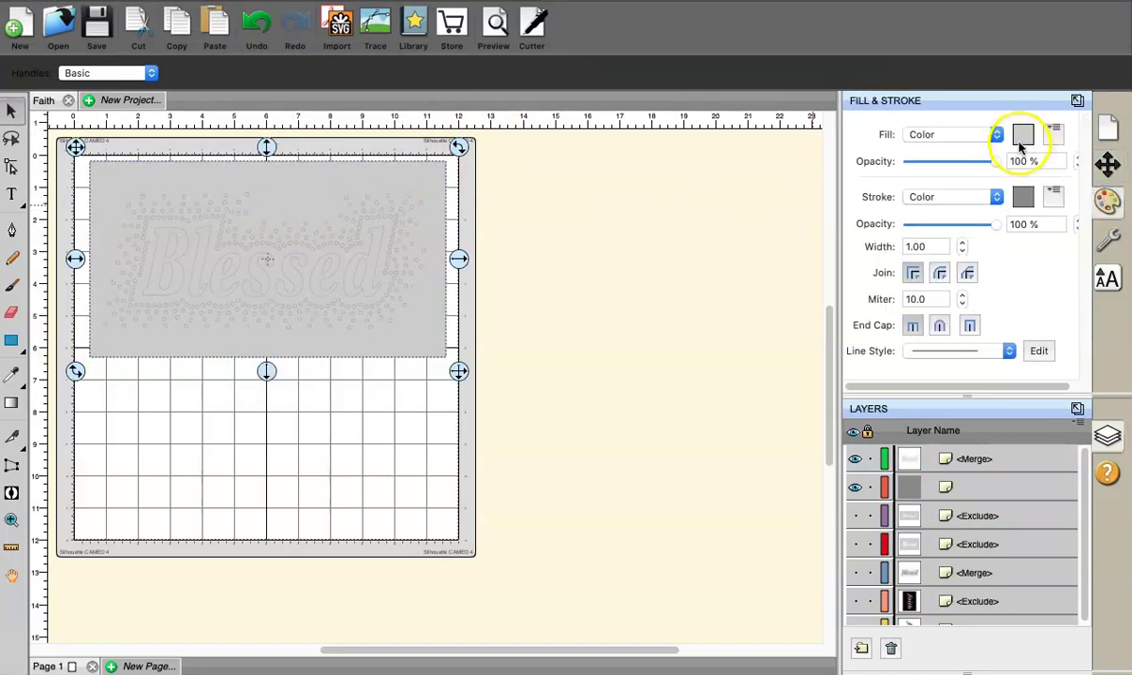
{"action": "left_click", "coordinate": [1022, 136]}
{"action": "left_click", "coordinate": [539, 135]}
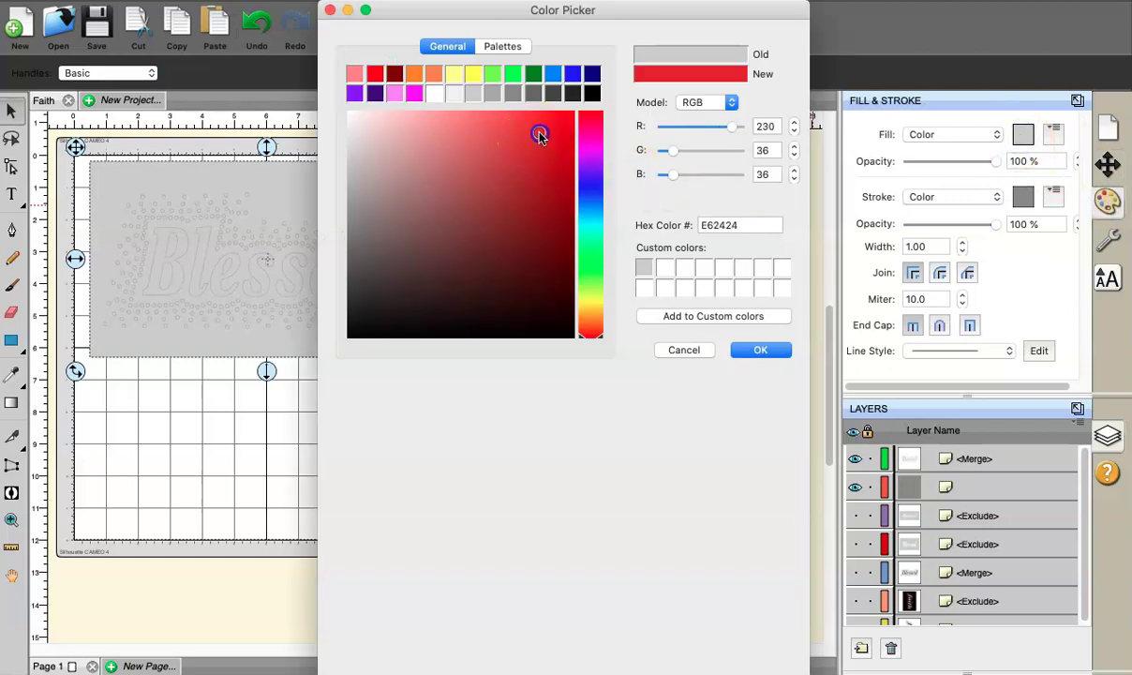
{"action": "left_click", "coordinate": [774, 351]}
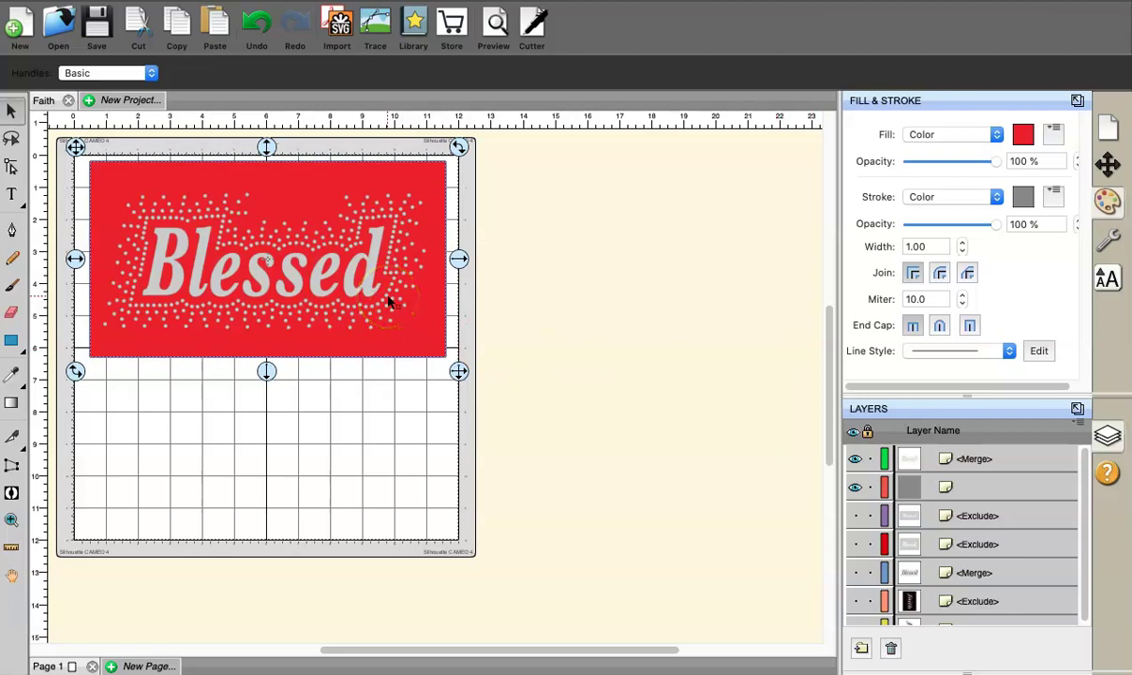
- Reposition and shrink the red rectangle around the design to about 10.700 by 5.766 in at X 0.638 in, Y 0.360 in
{"action": "left_click_drag", "start_coordinate": [353, 188], "coordinate": [356, 192]}
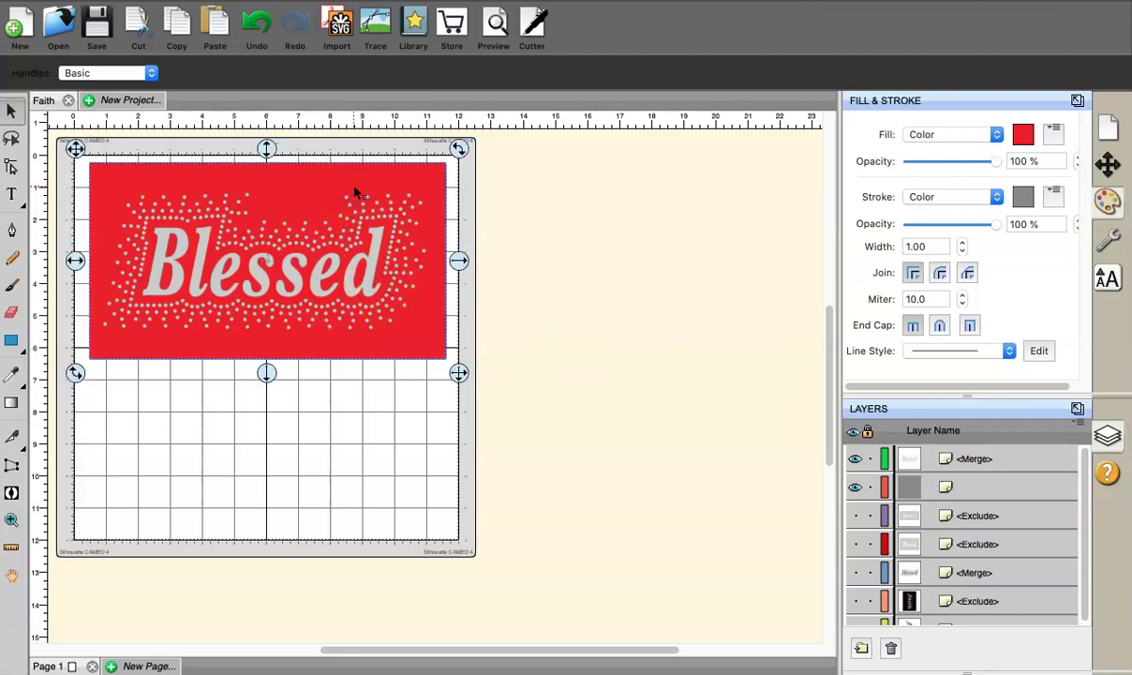
{"action": "left_click", "coordinate": [1107, 134]}
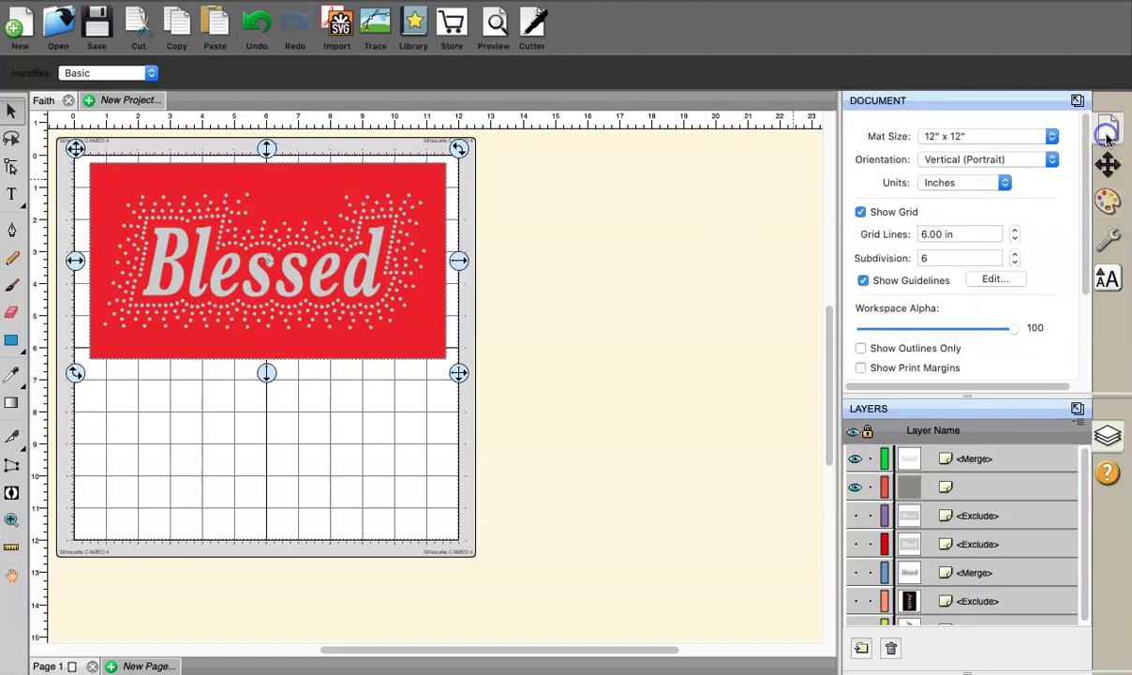
{"action": "left_click", "coordinate": [1106, 165]}
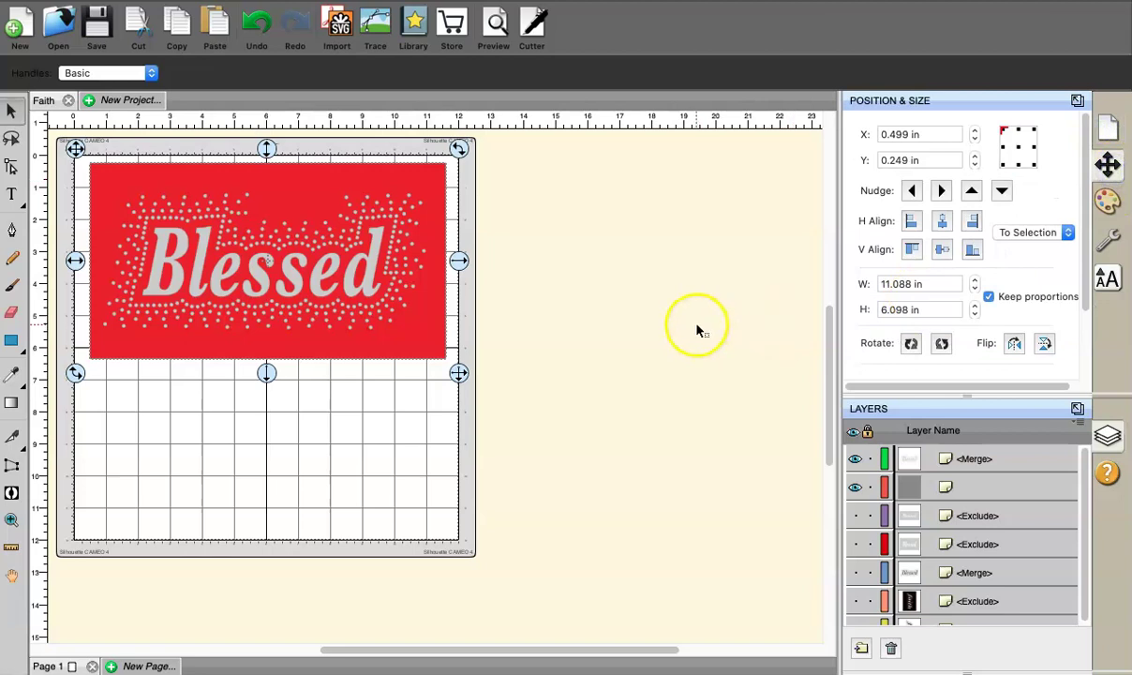
{"action": "left_click", "coordinate": [352, 494]}
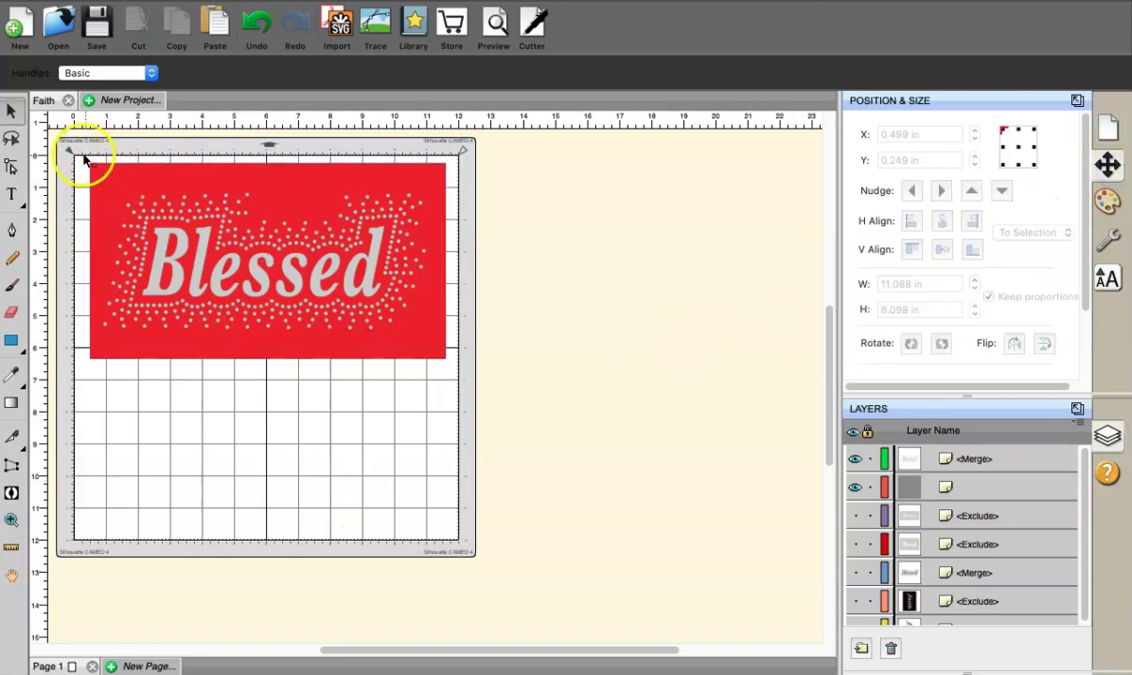
{"action": "left_click_drag", "start_coordinate": [80, 159], "coordinate": [174, 214]}
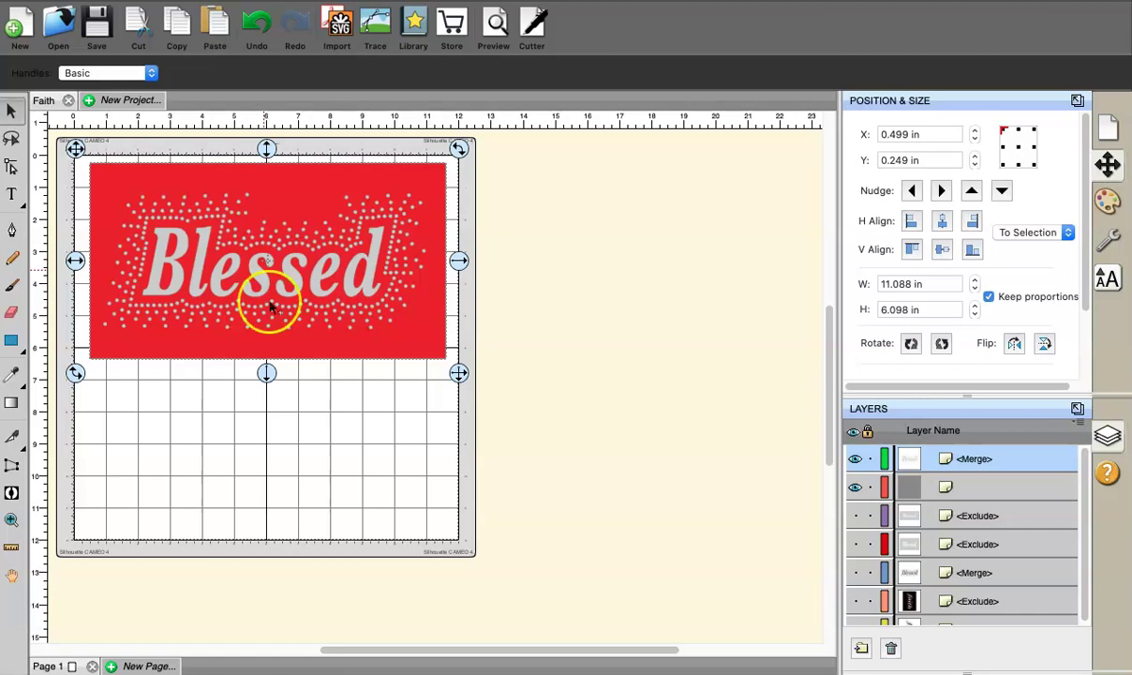
{"action": "left_click", "coordinate": [330, 412]}
{"action": "left_click", "coordinate": [387, 354]}
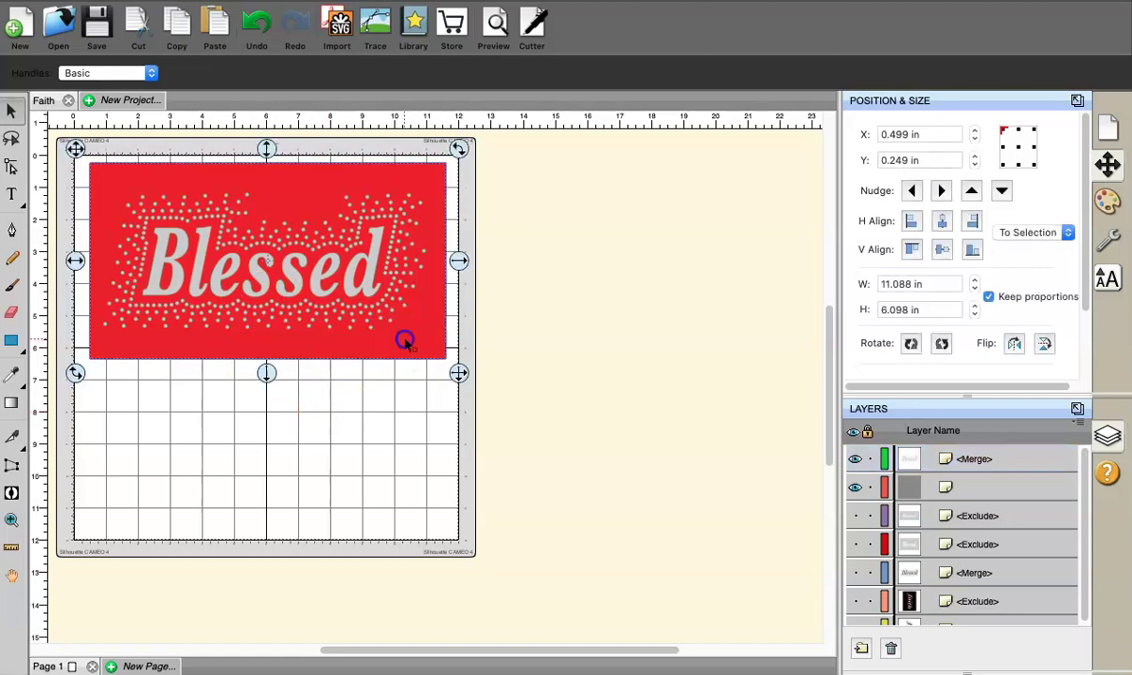
{"action": "left_click_drag", "start_coordinate": [457, 373], "coordinate": [439, 363]}
{"action": "left_click_drag", "start_coordinate": [75, 148], "coordinate": [80, 152]}
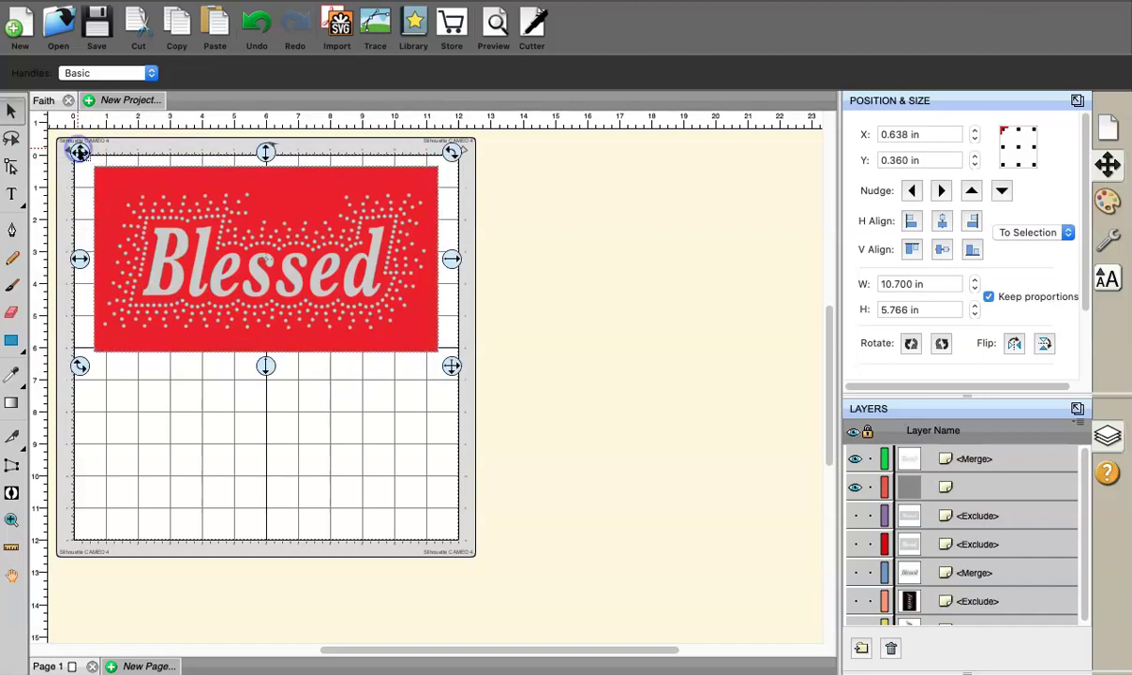
- Select the red rectangle together with the Blessed design and combine them with the Exclude path operation
{"action": "left_click", "coordinate": [213, 424]}
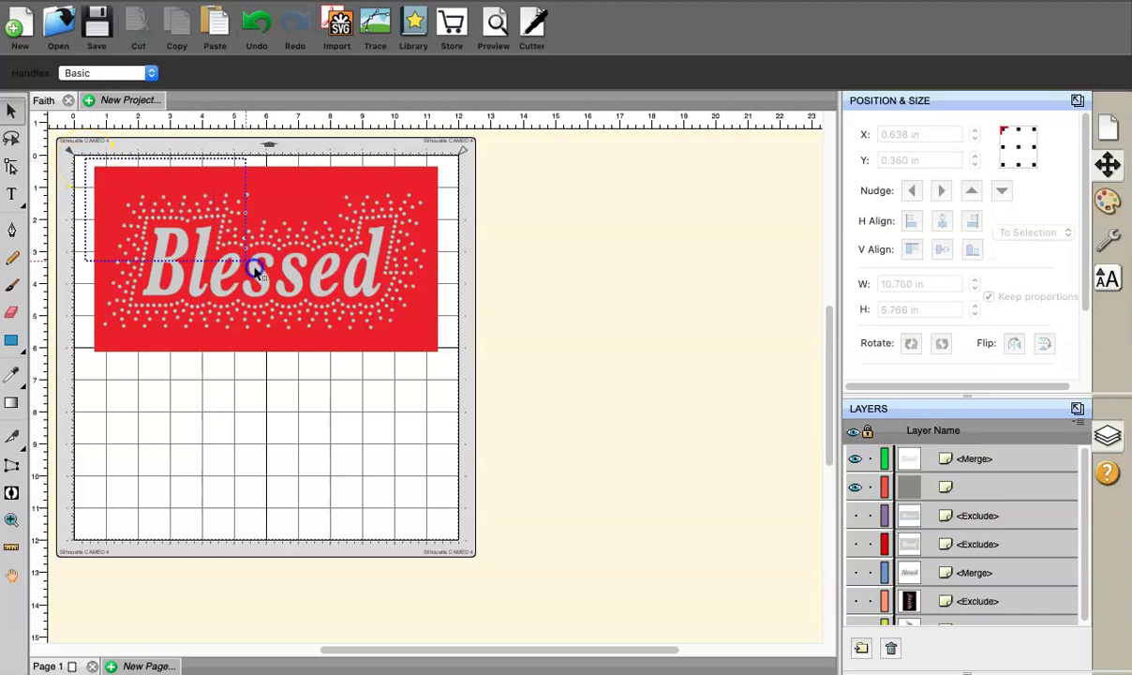
{"action": "left_click", "coordinate": [255, 272]}
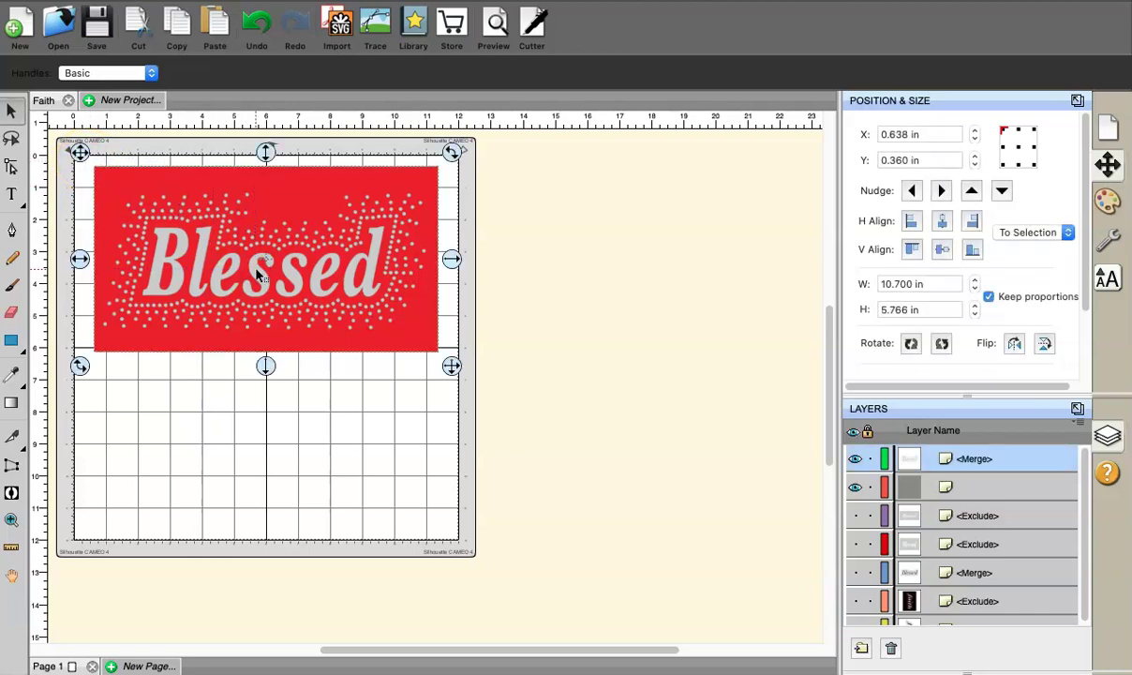
{"action": "left_click", "coordinate": [221, 206]}
{"action": "left_click", "coordinate": [246, 24]}
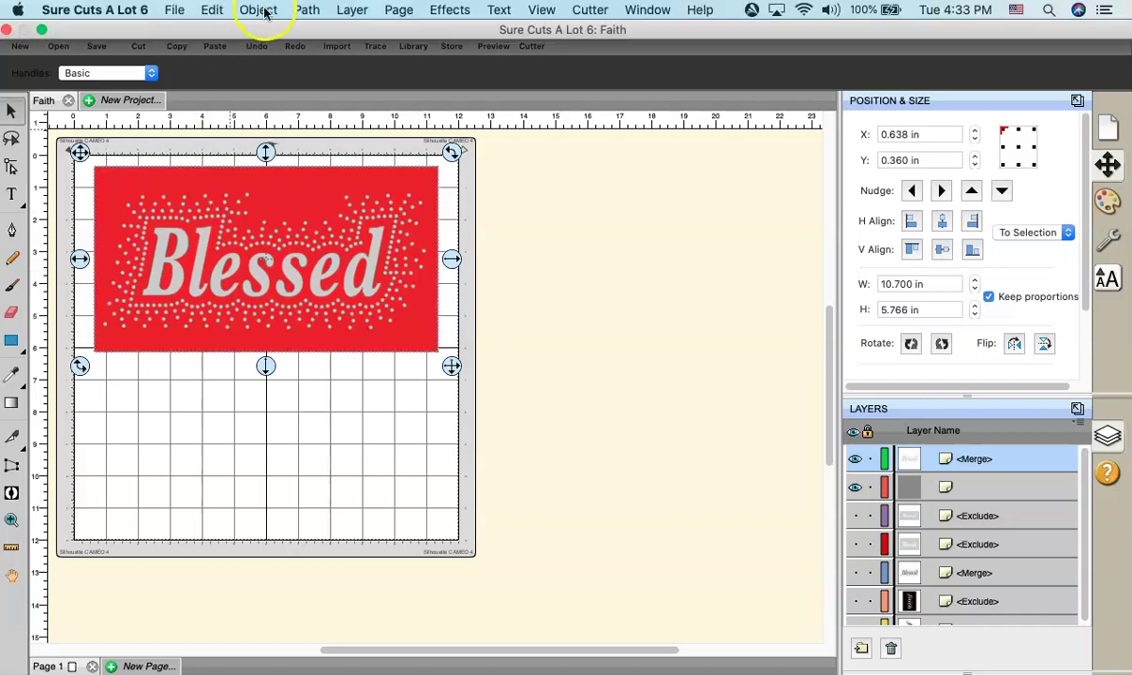
{"action": "left_click", "coordinate": [304, 10]}
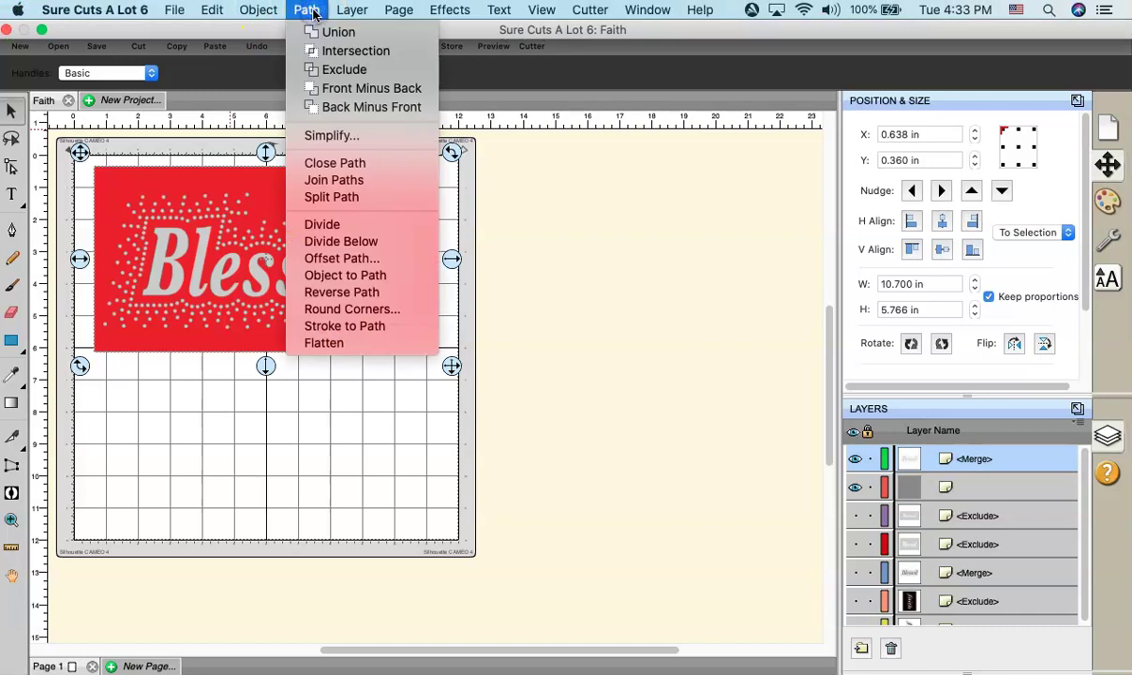
{"action": "left_click", "coordinate": [346, 73]}
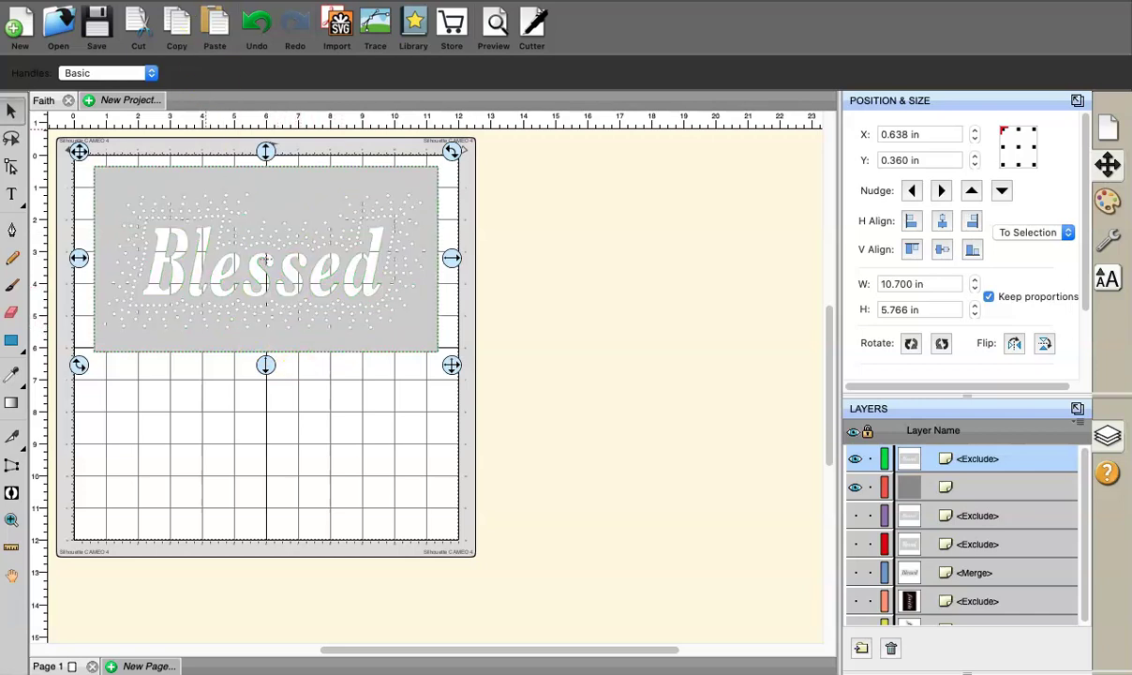
- Start exporting the template as an SVG to the Downloads folder, naming it "blessed rhinestone scatter 1"
{"action": "left_click", "coordinate": [175, 9]}
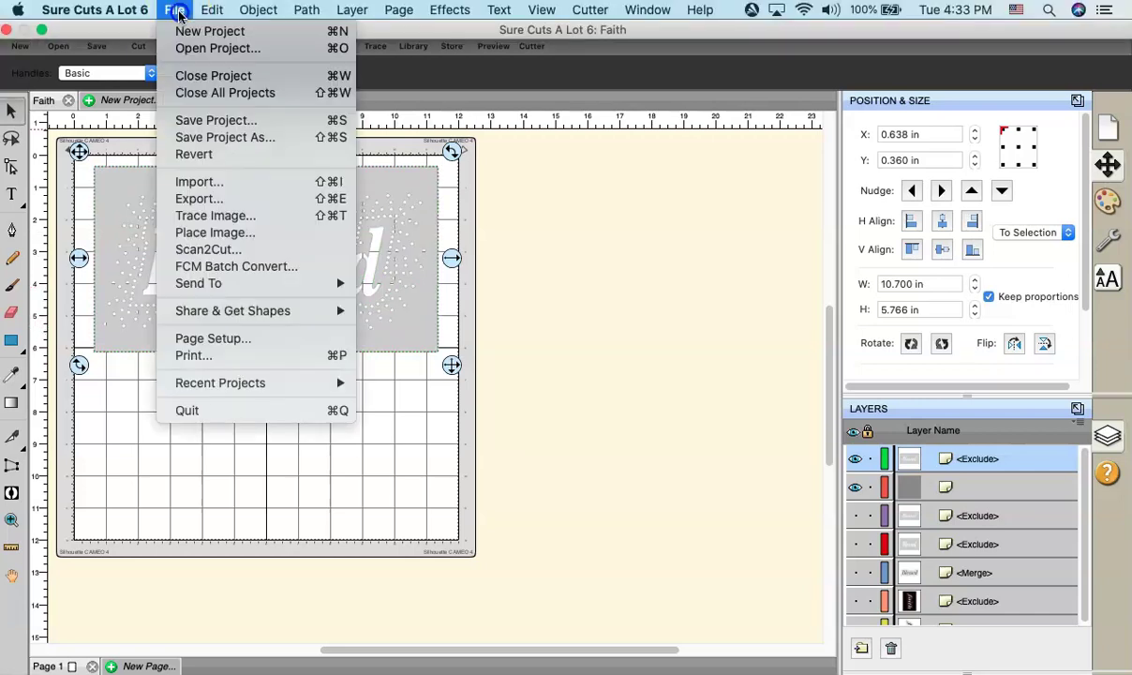
{"action": "left_click", "coordinate": [272, 202]}
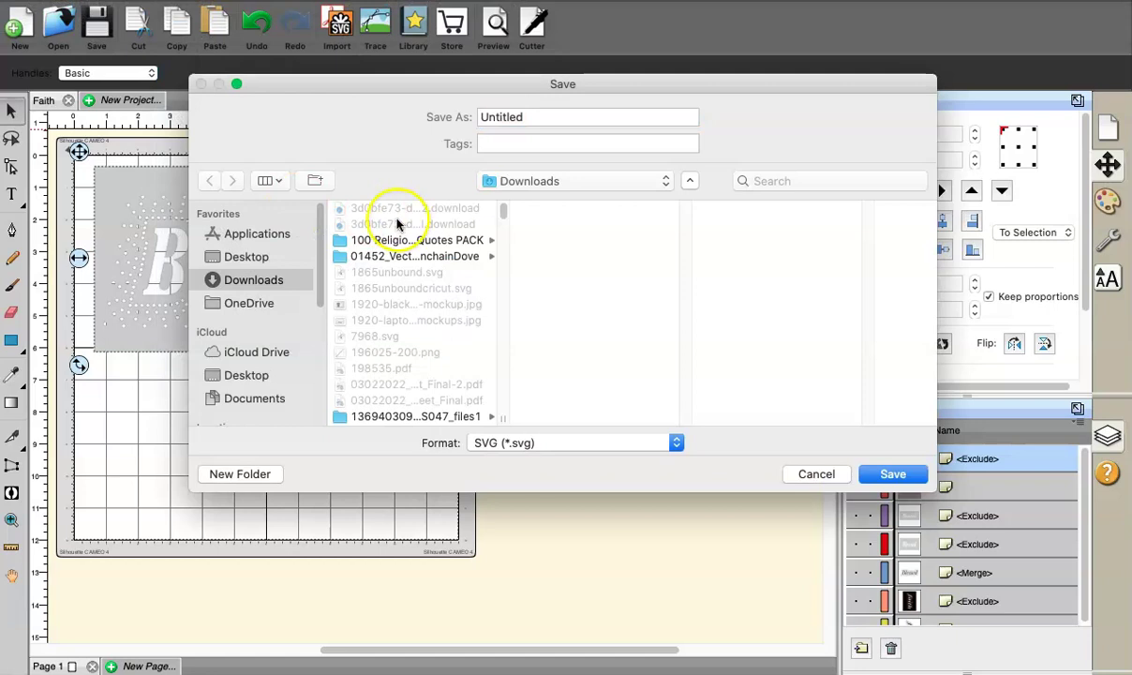
{"action": "left_click", "coordinate": [561, 114]}
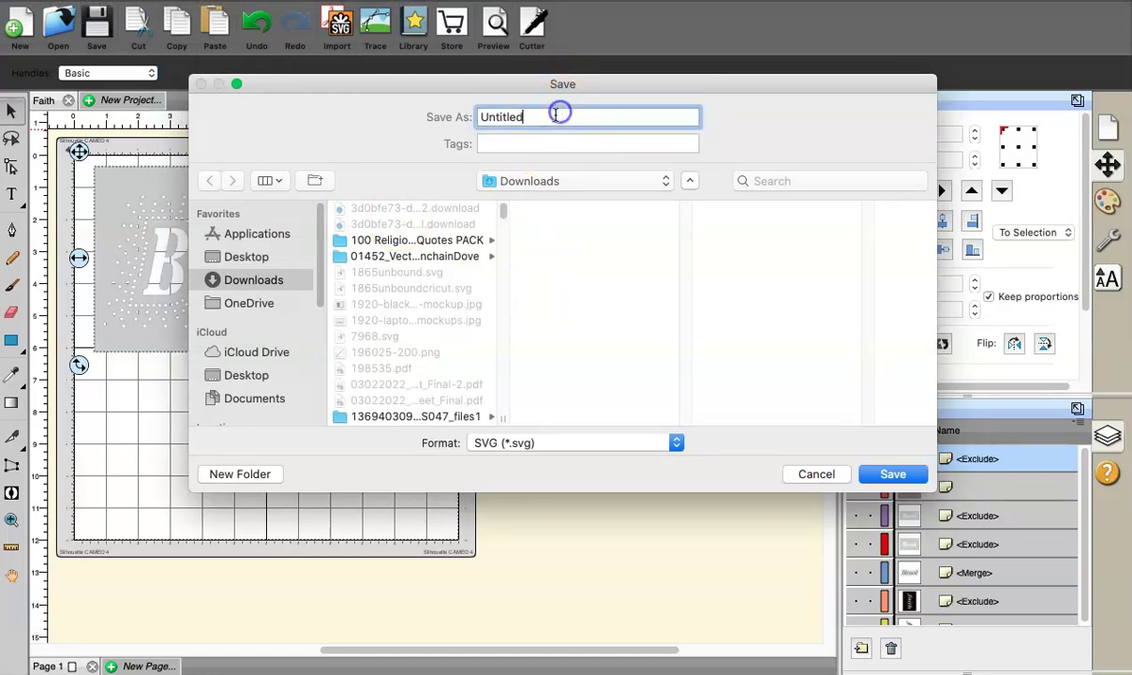
{"action": "left_click_drag", "start_coordinate": [537, 114], "coordinate": [468, 114]}
{"action": "type", "text": "ble"}
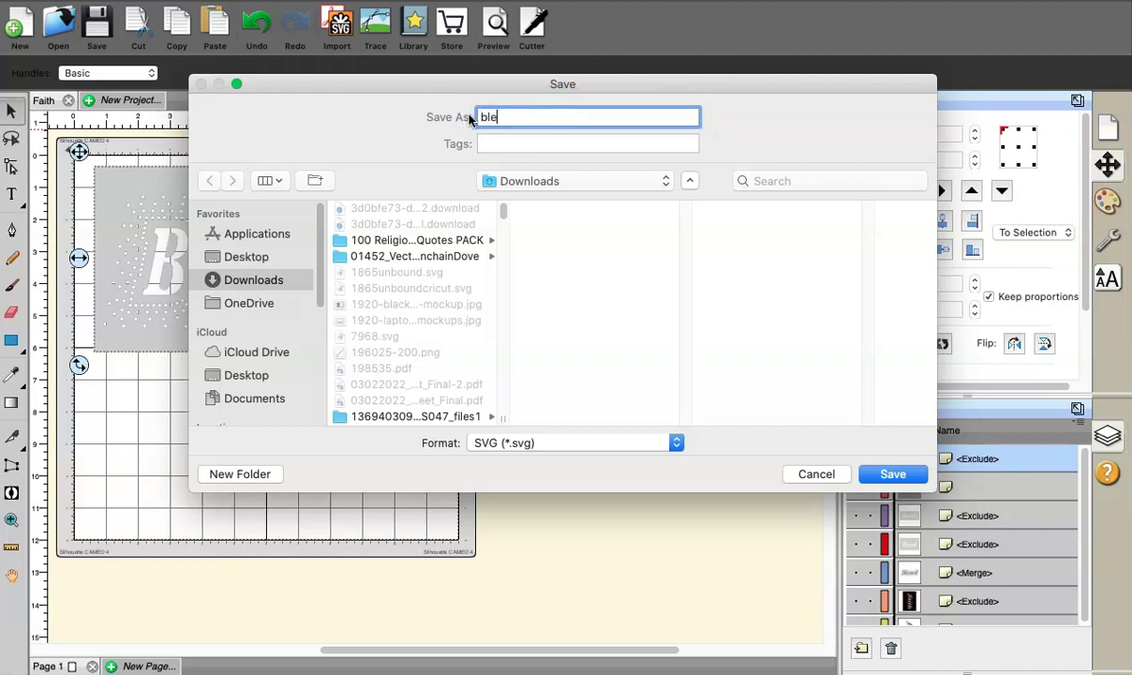
{"action": "type", "text": "ssed scatter"}
{"action": "key", "text": "BackSpace"}
{"action": "key", "text": "BackSpace"}
{"action": "key", "text": "BackSpace"}
{"action": "key", "text": "BackSpace"}
{"action": "key", "text": "BackSpace"}
{"action": "key", "text": "BackSpace"}
{"action": "type", "text": "rhinestone sca"}
{"action": "key", "text": "BackSpace"}
{"action": "type", "text": "scatter"}
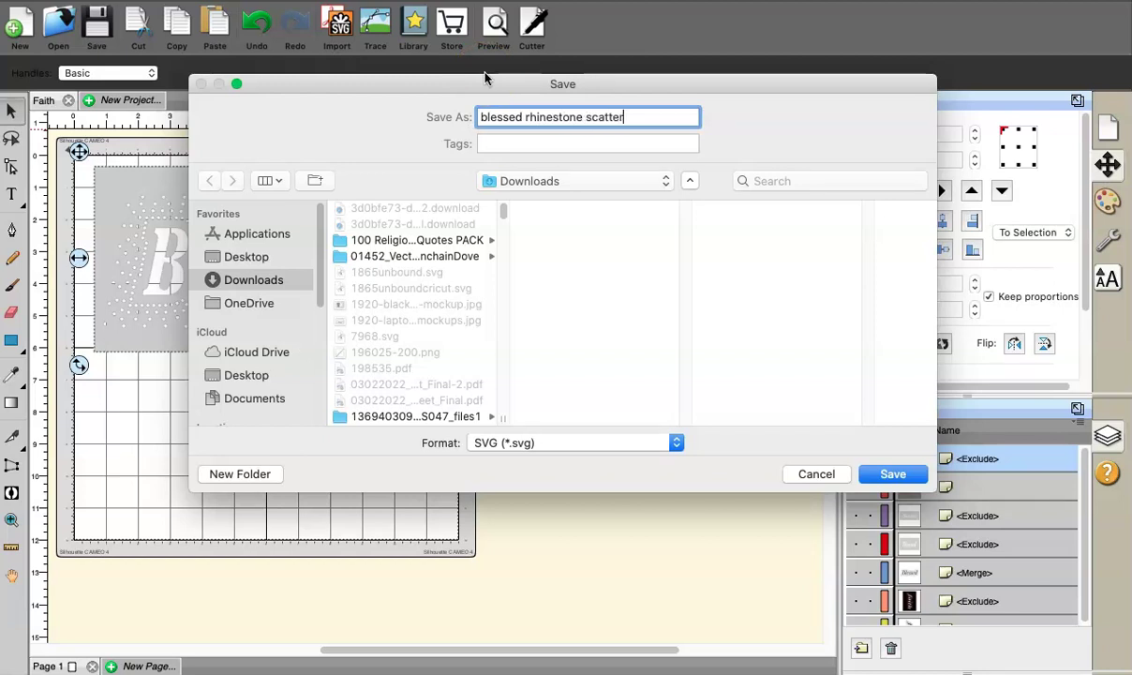
{"action": "type", "text": " 1"}
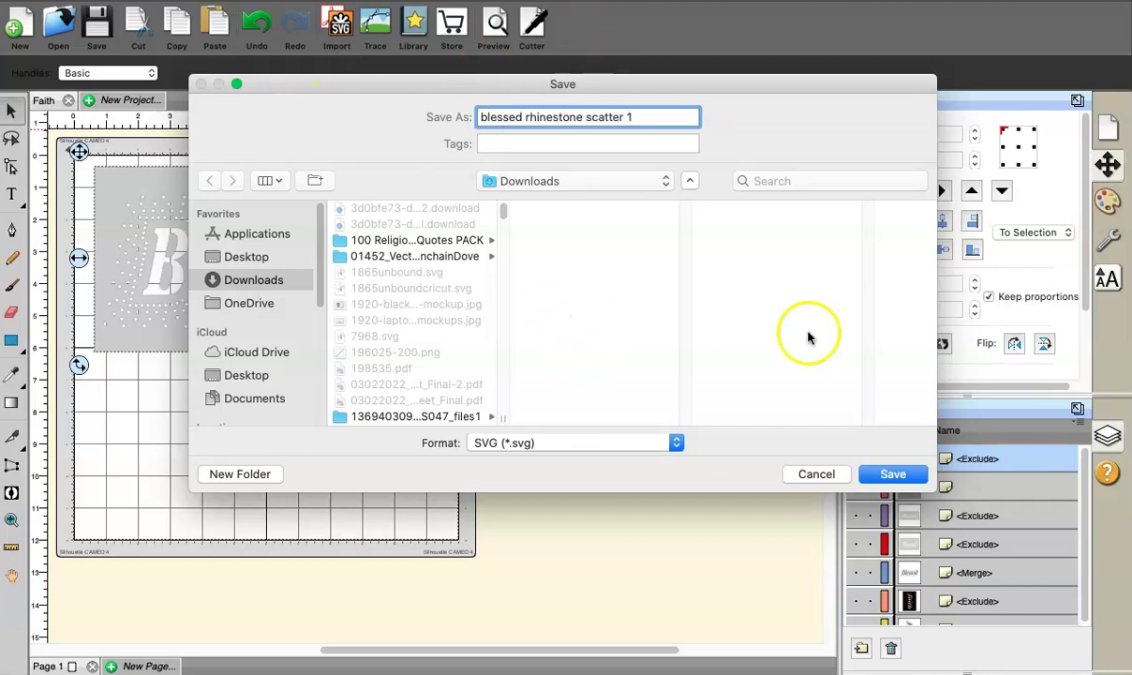
- Save the SVG export with Selection only and Design Space compatible enabled, and deselect the template
{"action": "left_click", "coordinate": [895, 475]}
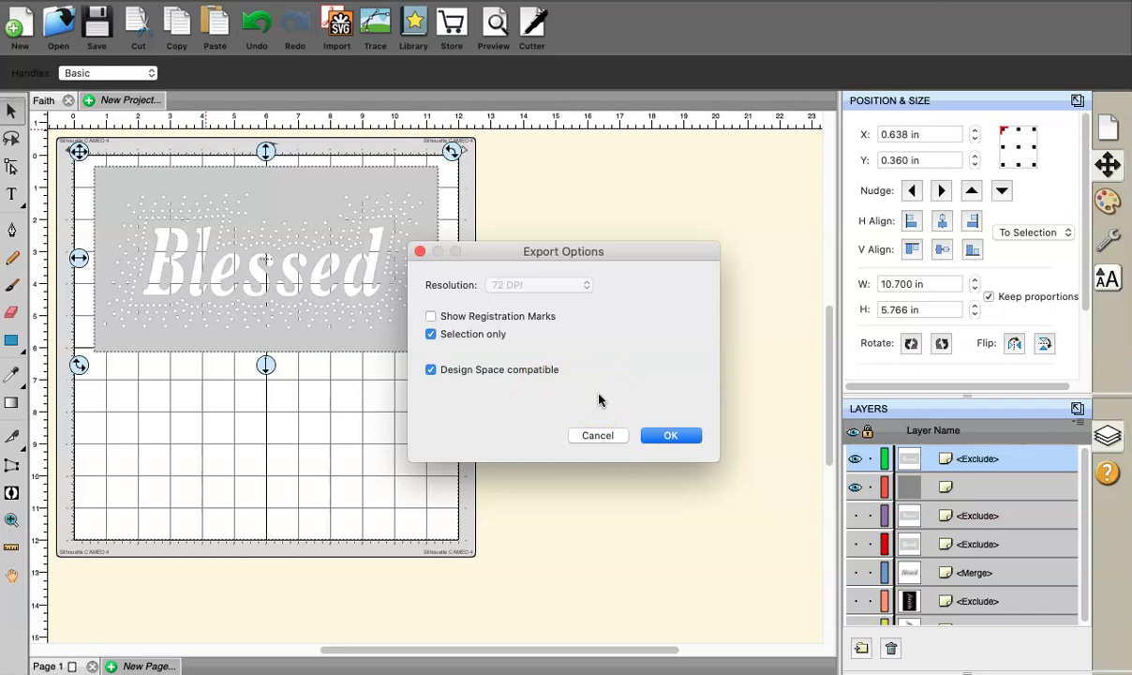
{"action": "left_click", "coordinate": [669, 436]}
{"action": "left_click", "coordinate": [424, 400]}
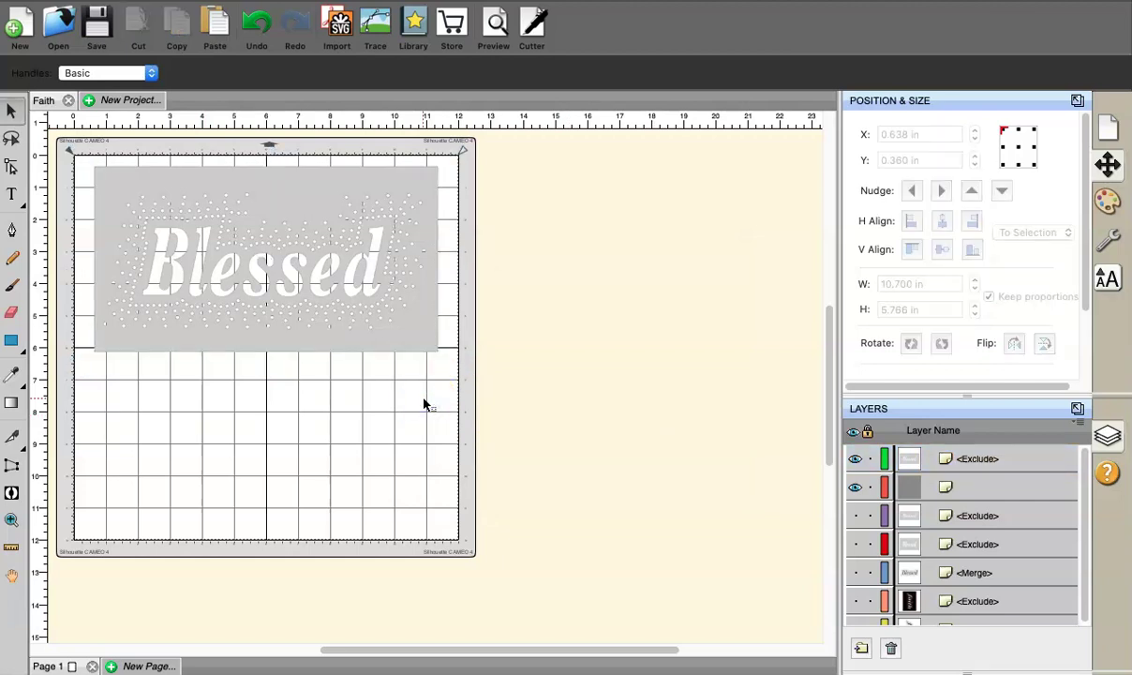
- Switch to Cricut Design Space and open the image upload page in a new project
{"action": "key", "text": "super+Tab"}
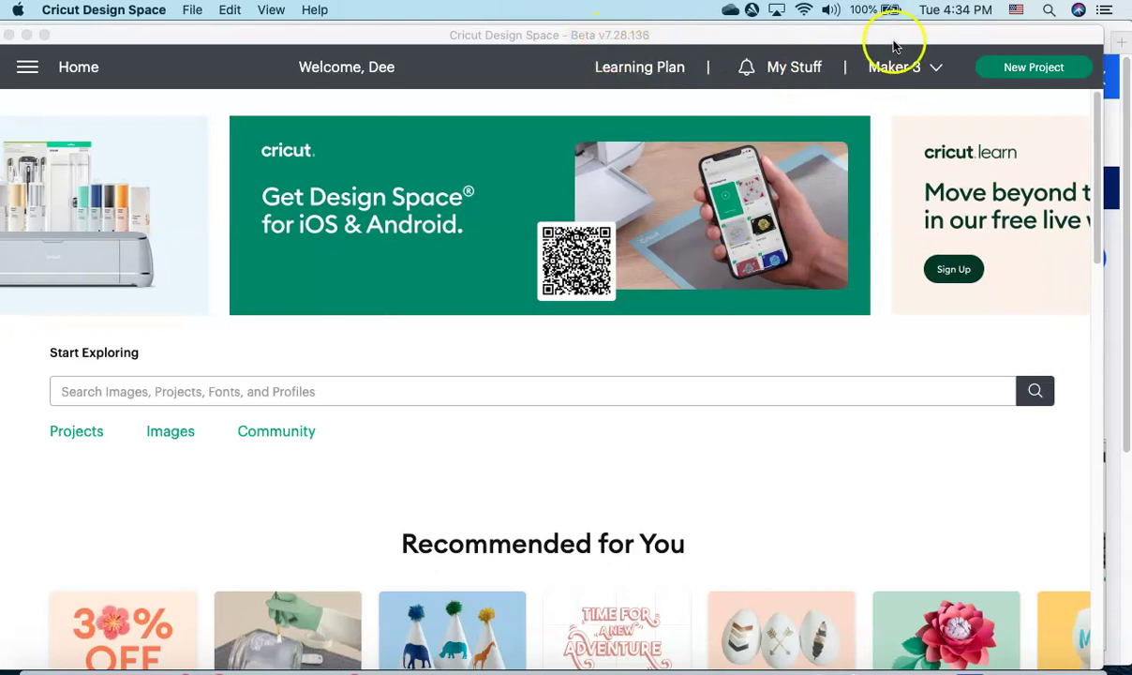
{"action": "left_click", "coordinate": [1034, 70]}
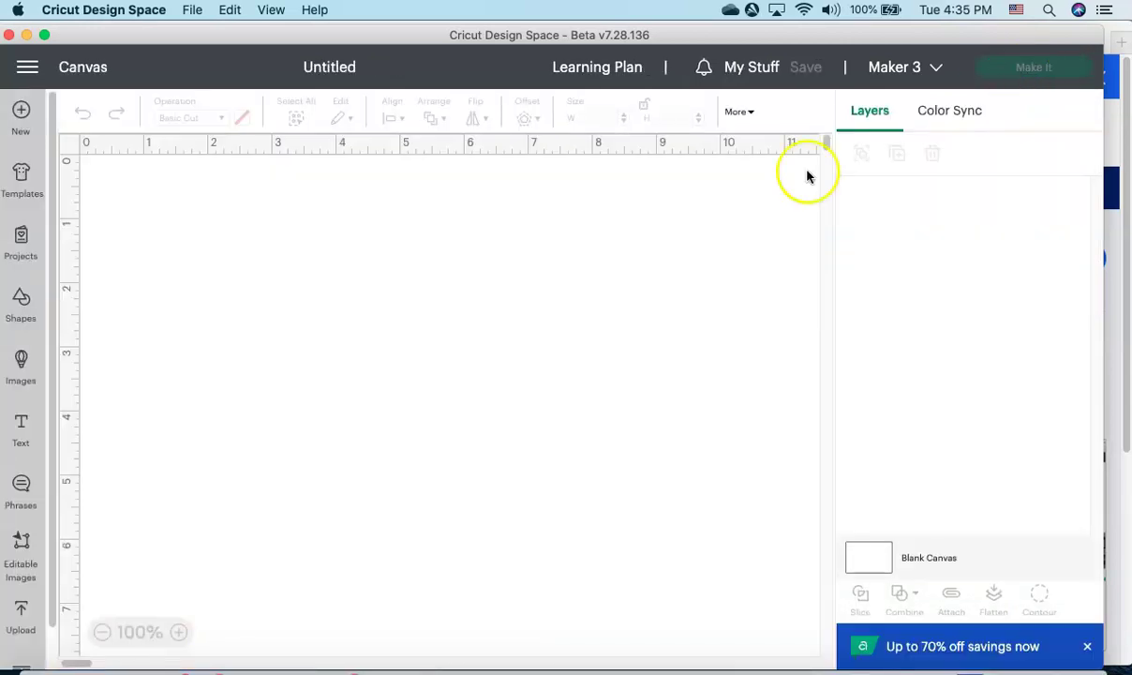
{"action": "left_click", "coordinate": [21, 611]}
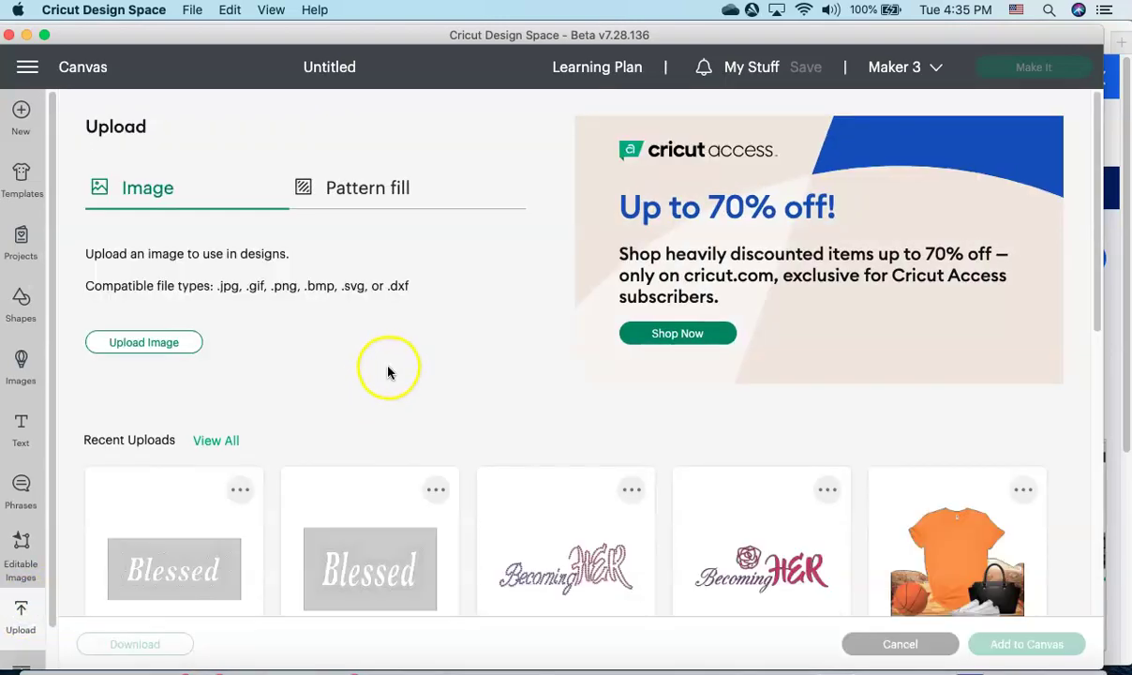
- Choose blessed rhinestone scatter 1.svg from the Downloads folder as the image to upload
{"action": "left_click", "coordinate": [150, 345]}
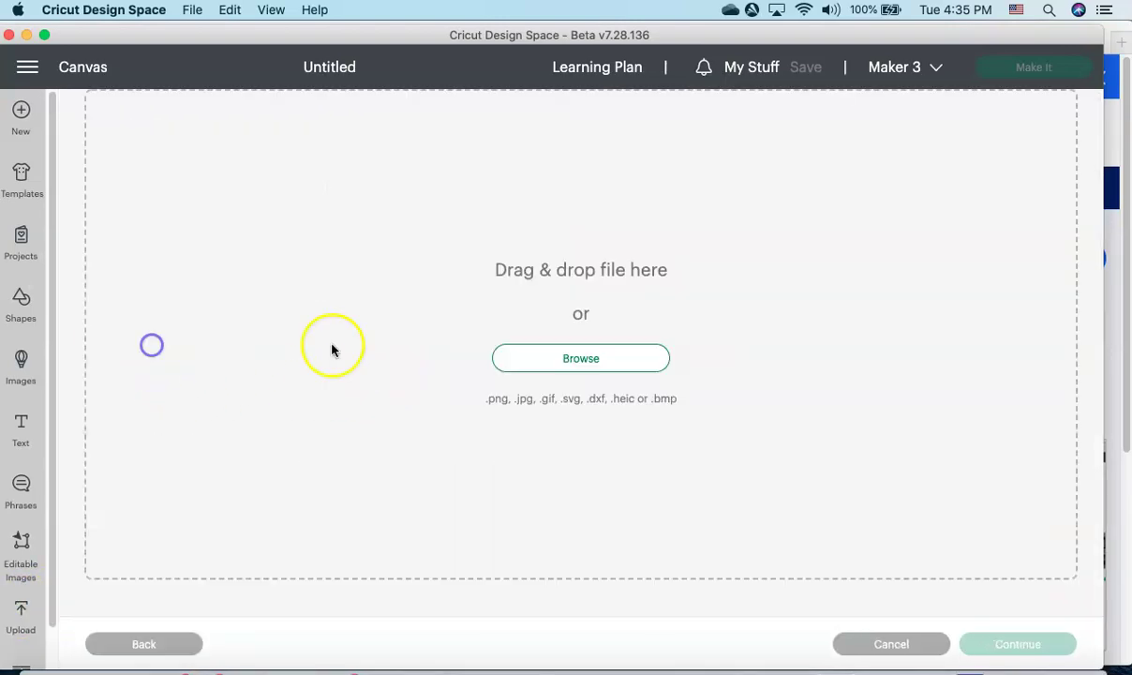
{"action": "left_click", "coordinate": [531, 365]}
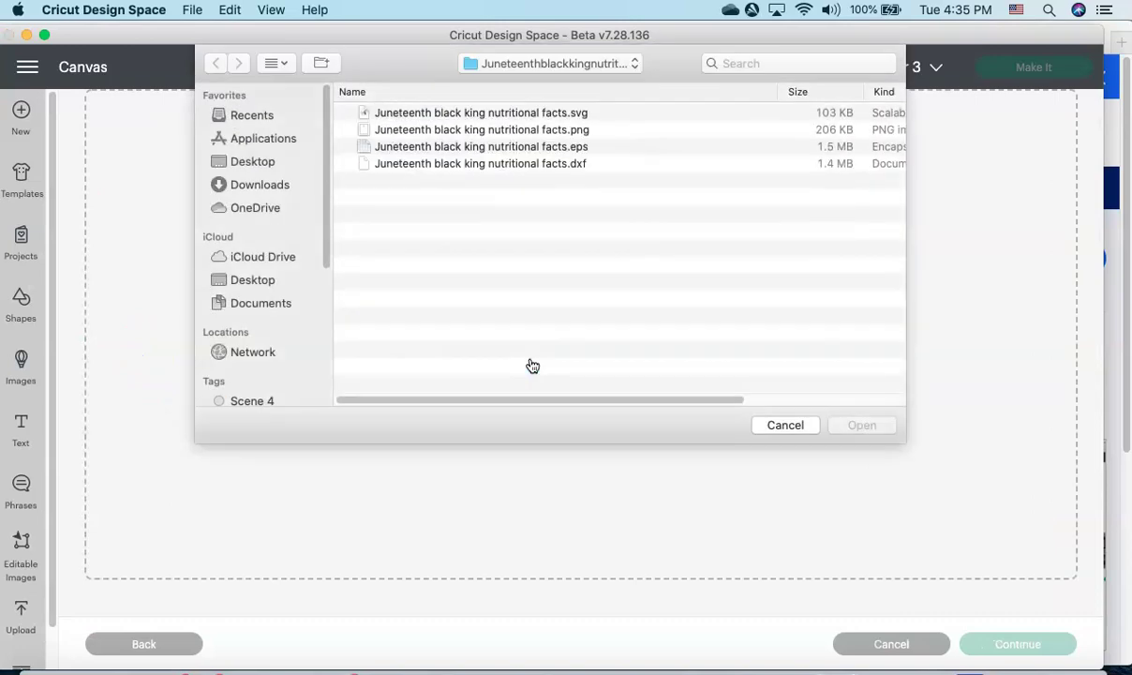
{"action": "left_click", "coordinate": [236, 185]}
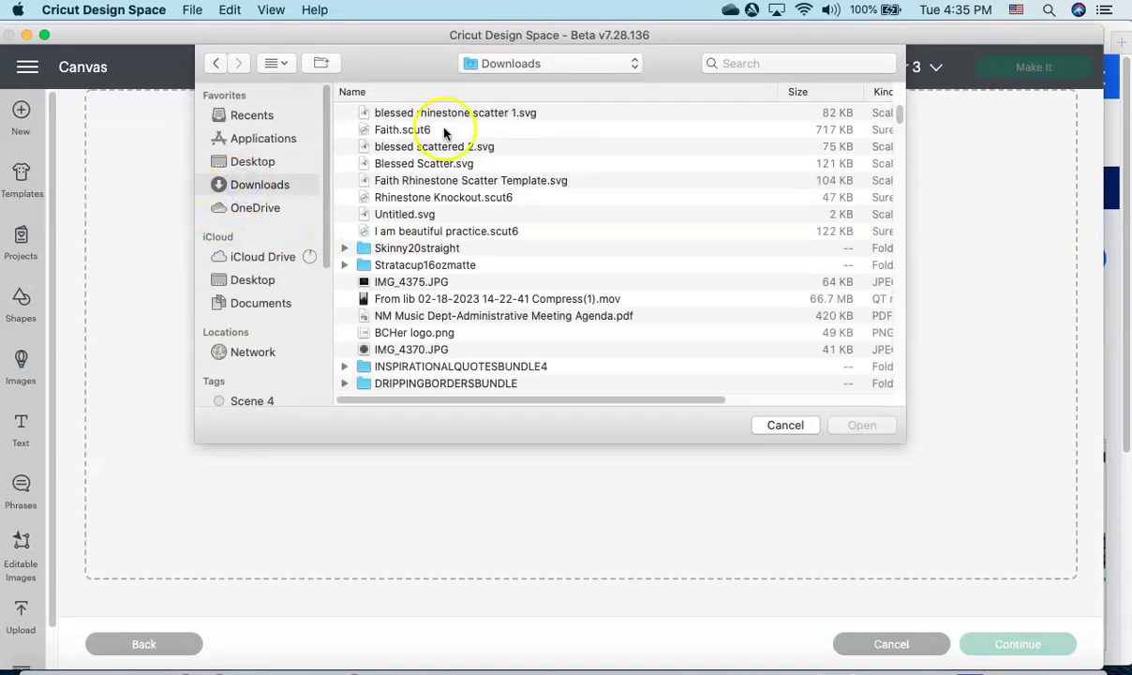
{"action": "double_click", "coordinate": [462, 114]}
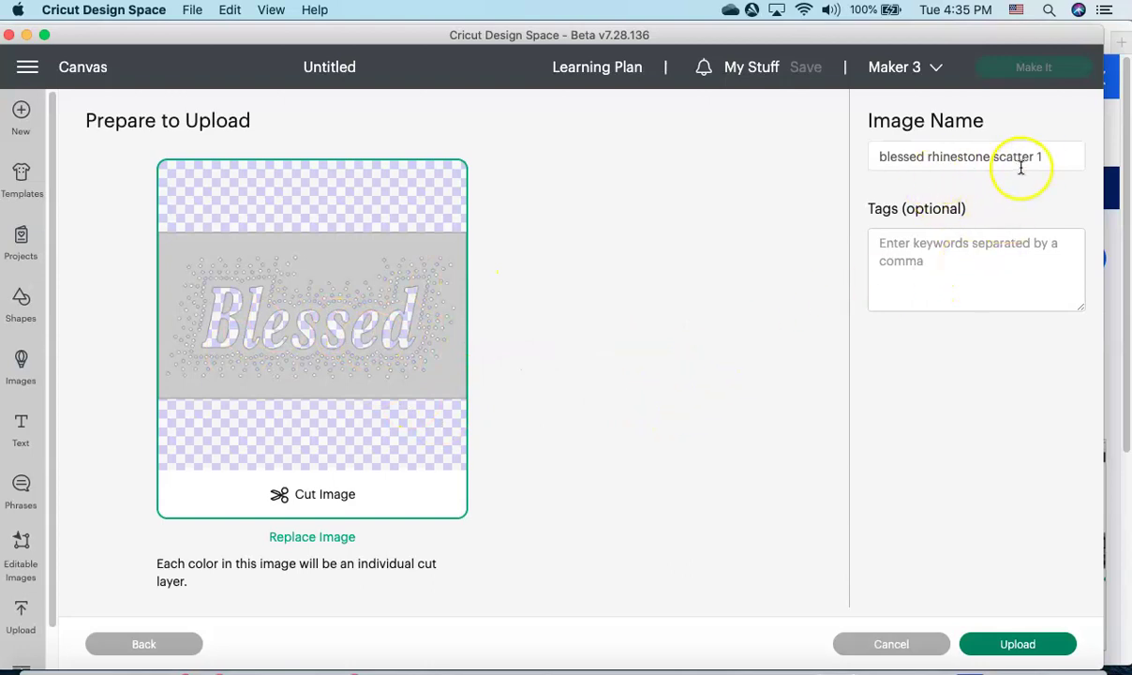
- Upload the prepared image as a cut image and add it to the canvas
{"action": "left_click", "coordinate": [1018, 642]}
{"action": "left_click", "coordinate": [149, 526]}
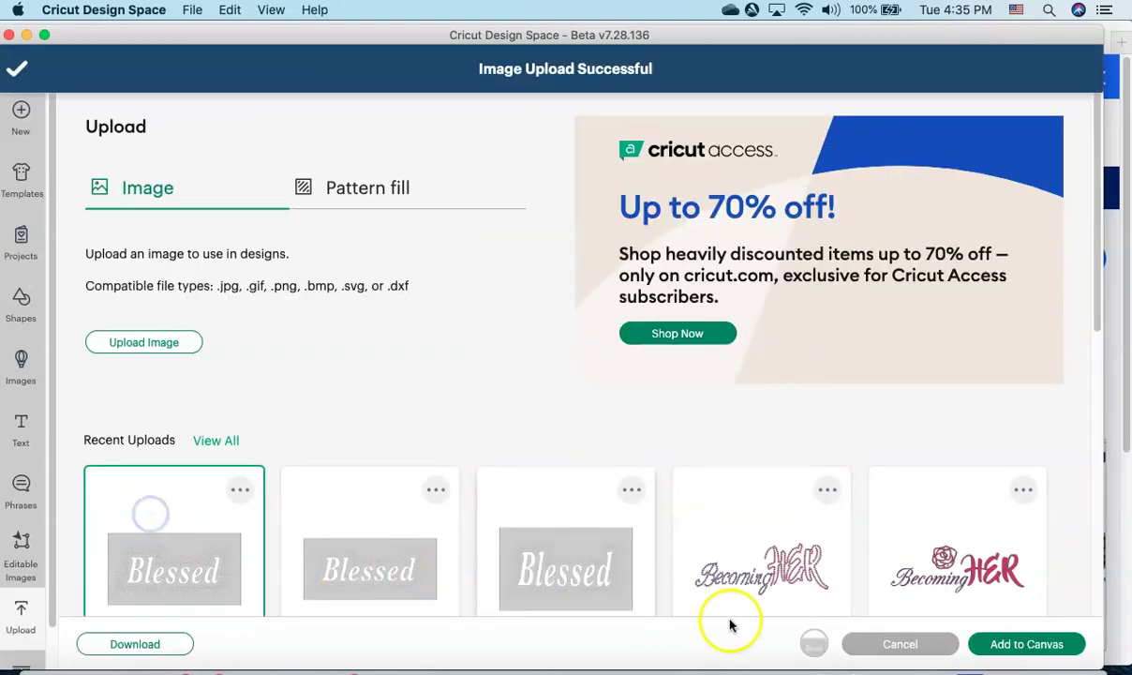
{"action": "left_click", "coordinate": [1035, 644]}
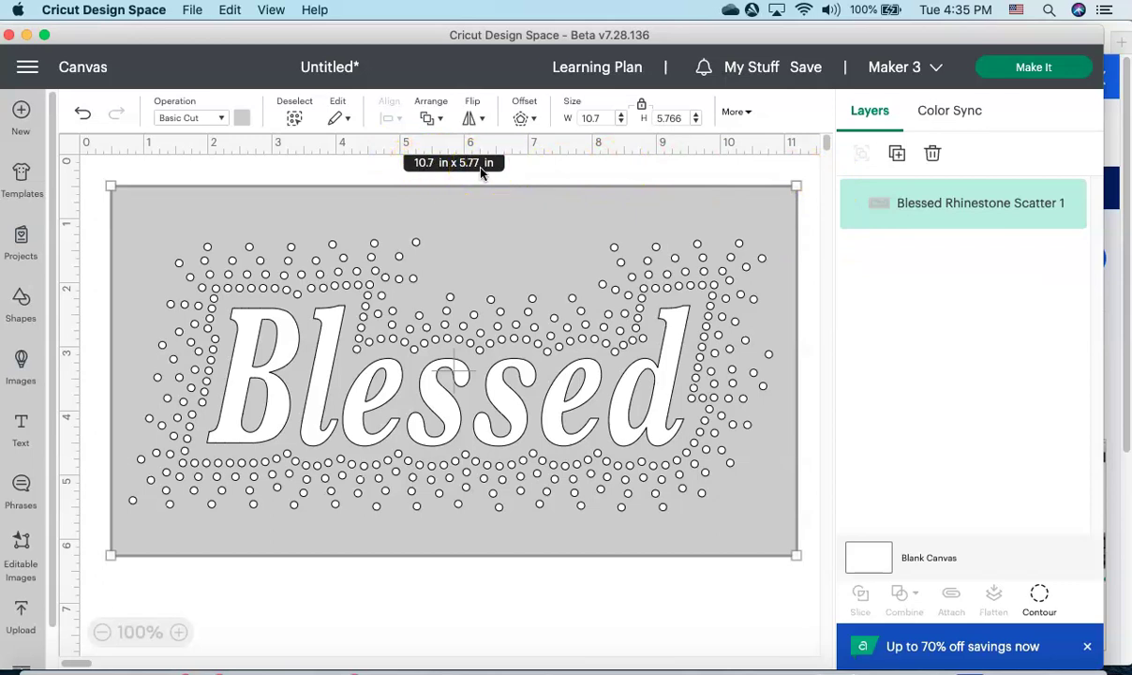
- Switch to Sure Cuts A Lot and check the Blessed template's width and height against the imported image
{"action": "key", "text": "super+Tab"}
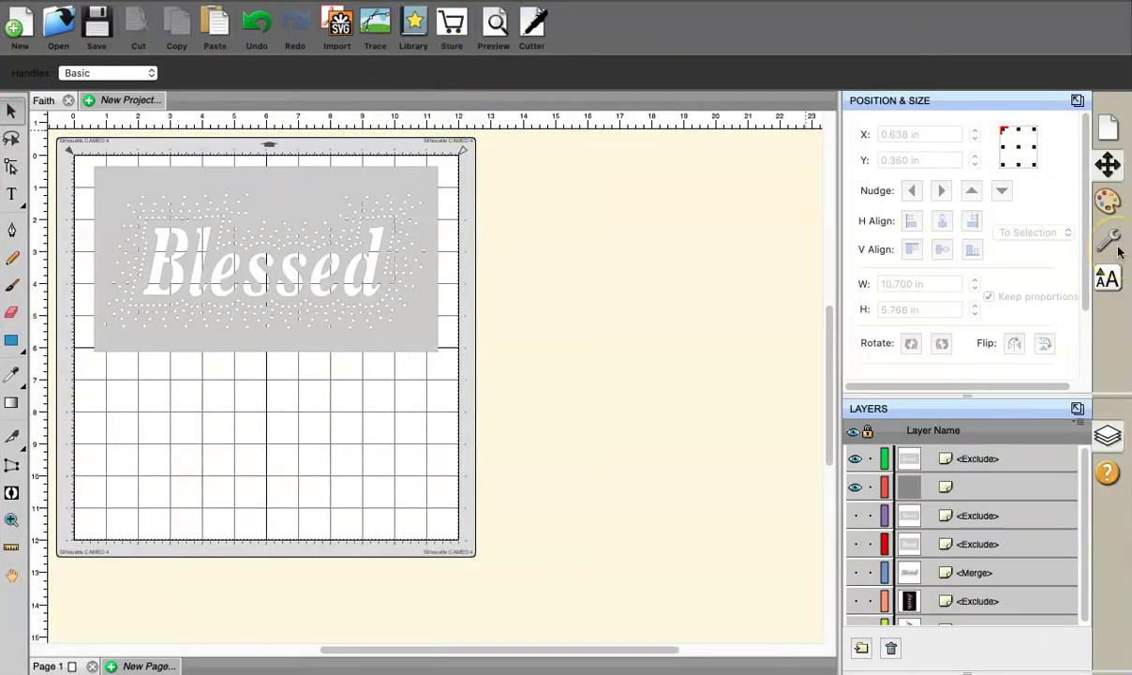
{"action": "left_click", "coordinate": [429, 296]}
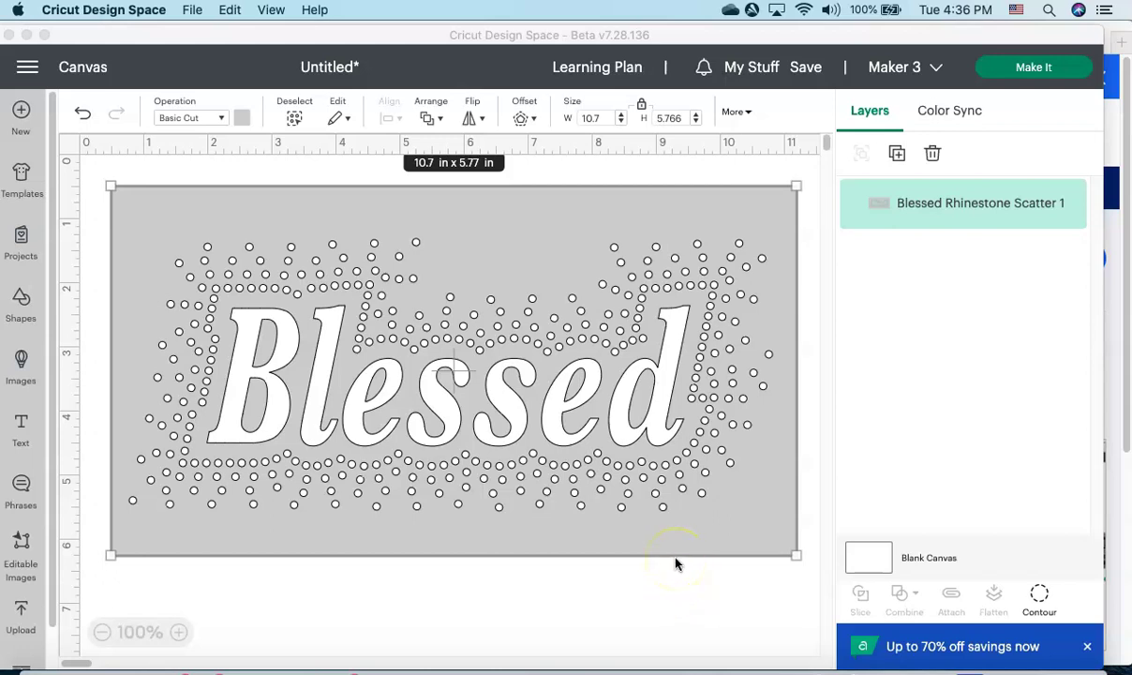
- Examine the separate cut outlines of the Blessed template with the Contour tool and close it
{"action": "left_click", "coordinate": [1041, 596]}
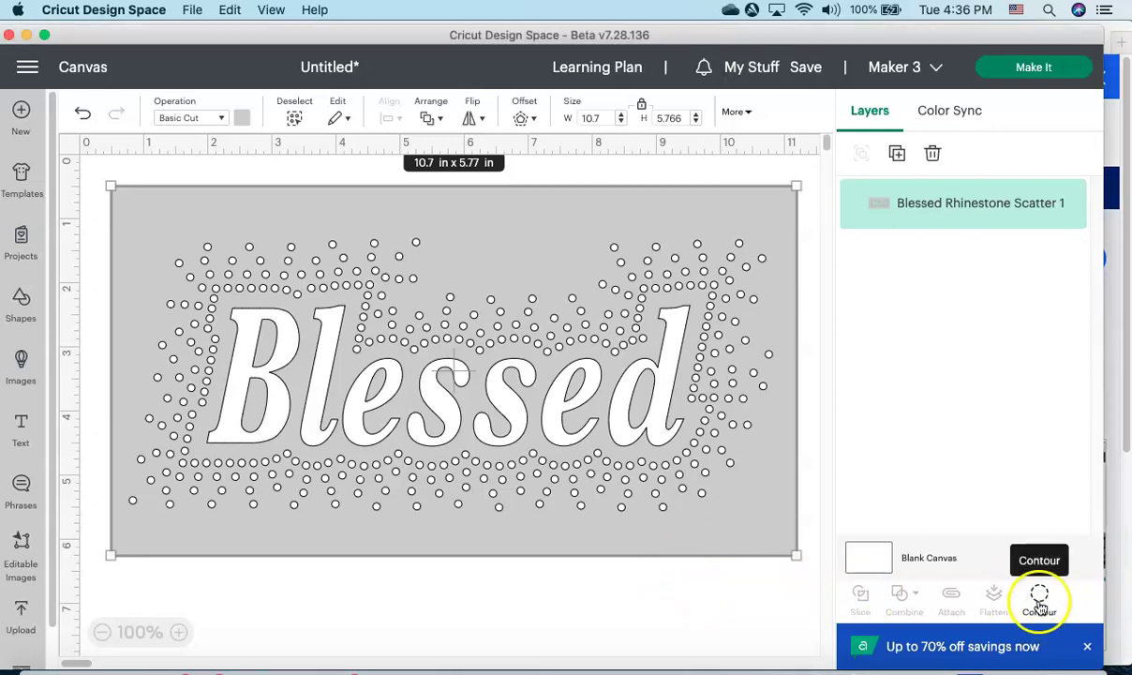
{"action": "left_click", "coordinate": [1039, 600]}
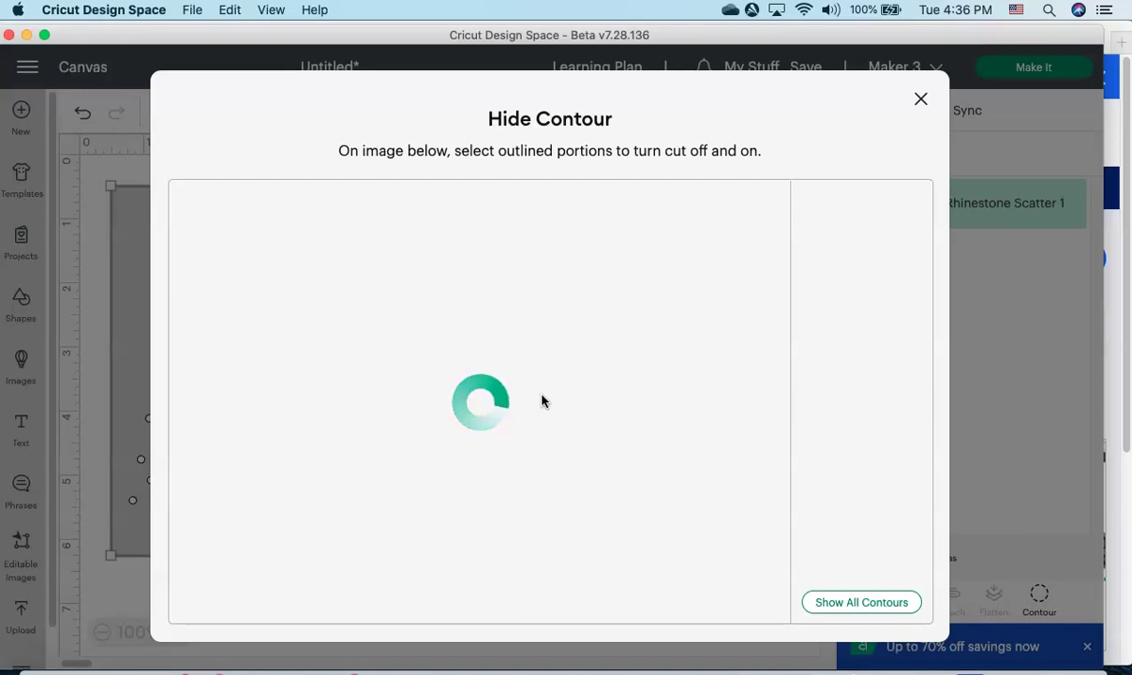
{"action": "mouse_move", "coordinate": [463, 414]}
{"action": "left_mouse_down"}
{"action": "mouse_move", "coordinate": [723, 389]}
{"action": "mouse_move", "coordinate": [629, 399]}
{"action": "left_mouse_up"}
{"action": "left_click_drag", "start_coordinate": [526, 430], "coordinate": [643, 382]}
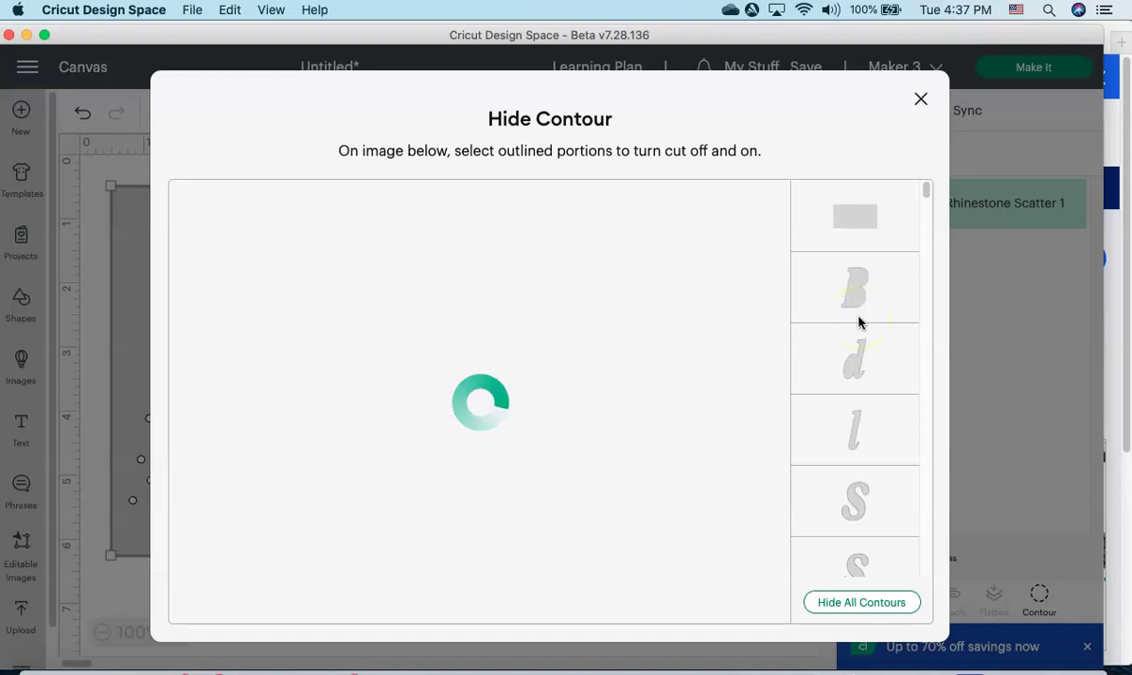
{"action": "left_click", "coordinate": [920, 103]}
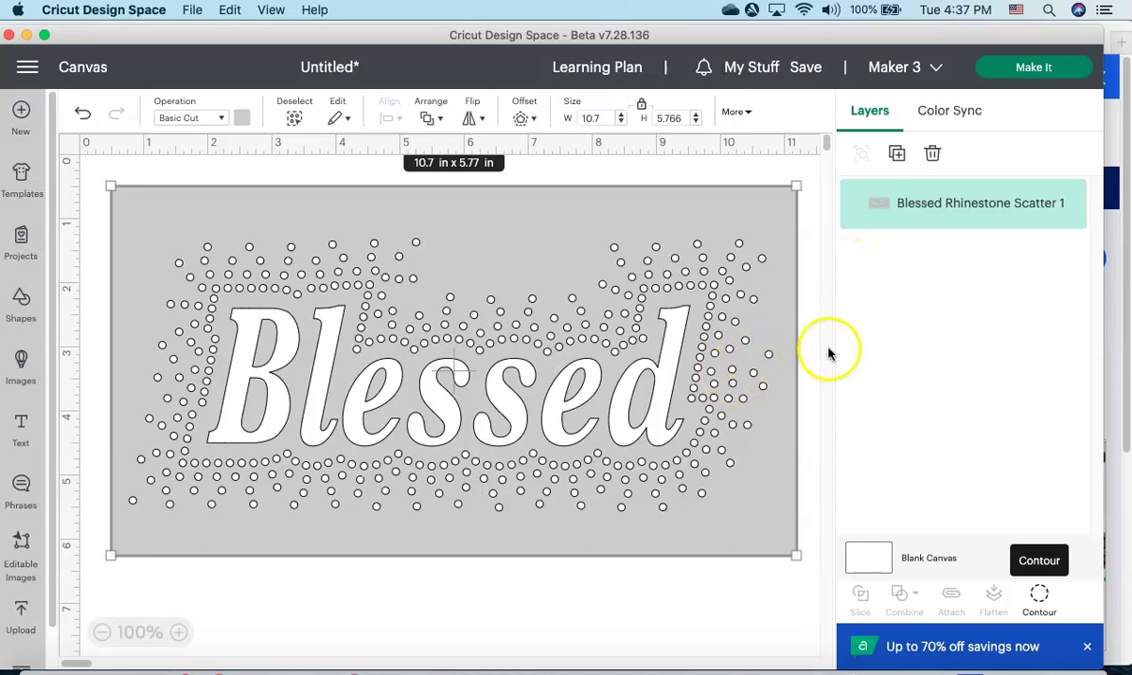
- Prepare the template for cutting On Mat with a 12 in x 12 in mat, and shift it slightly inward from the mat's upper-left corner
{"action": "left_click", "coordinate": [1039, 69]}
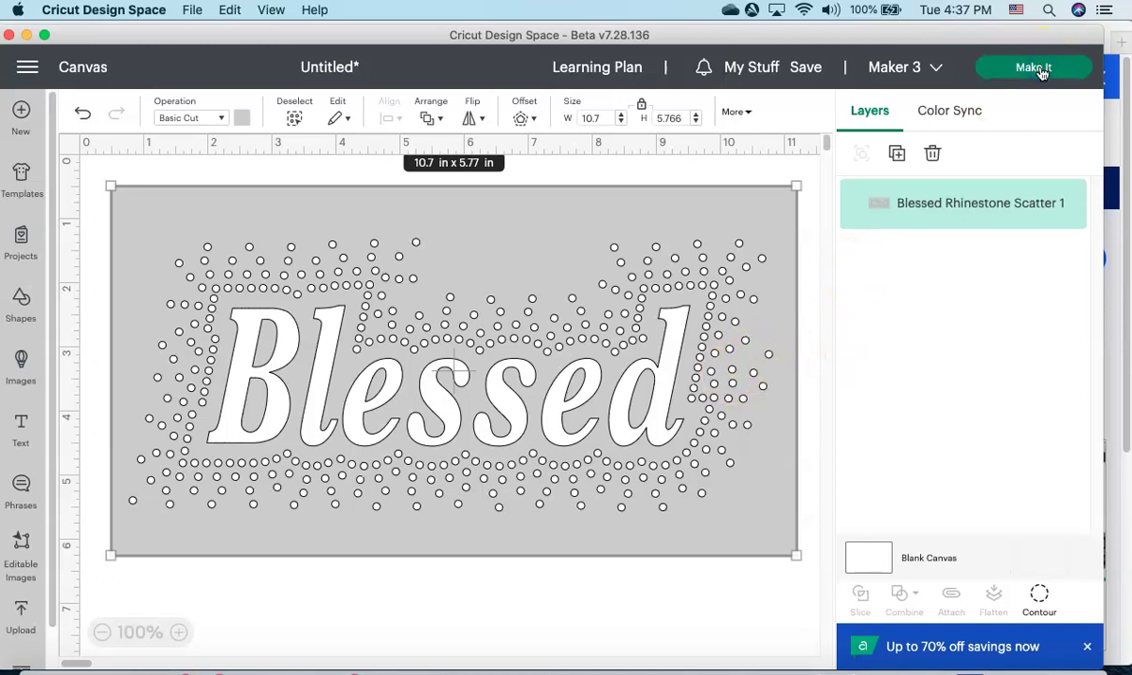
{"action": "left_click", "coordinate": [769, 247]}
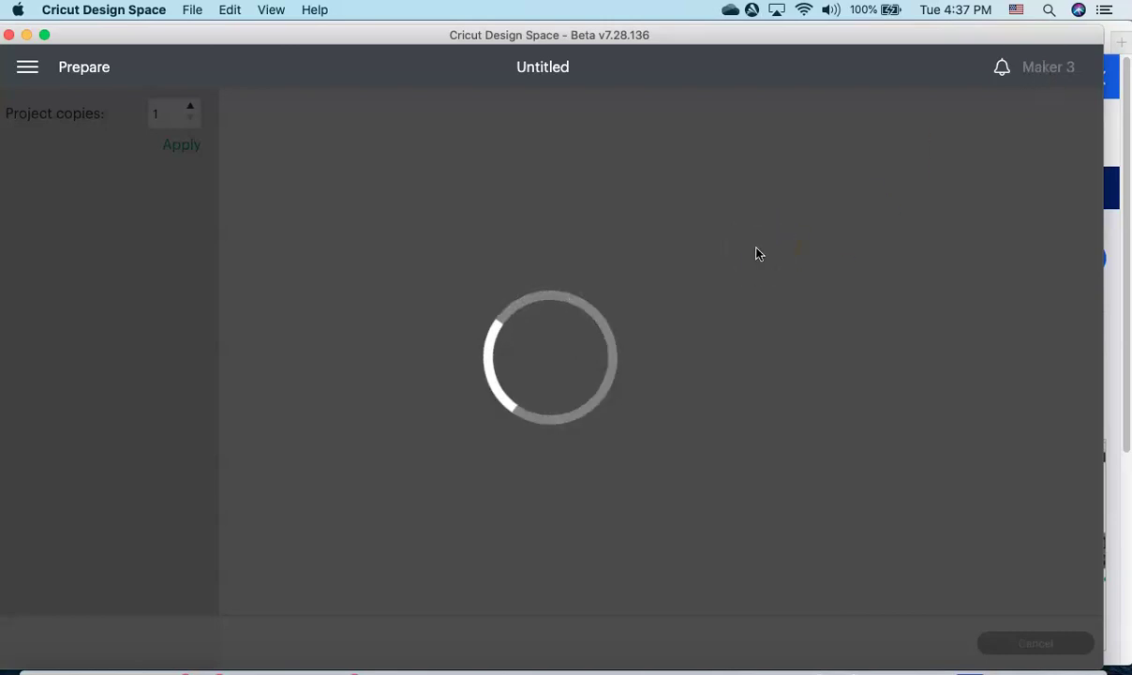
{"action": "left_click", "coordinate": [744, 253]}
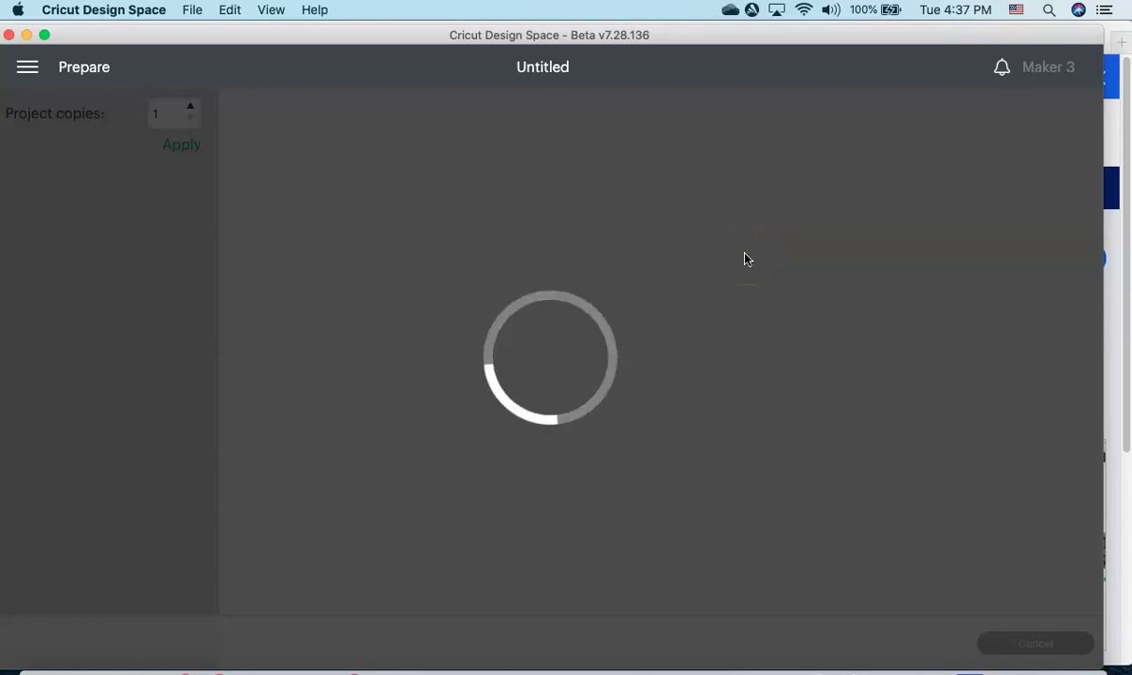
{"action": "left_click", "coordinate": [657, 271]}
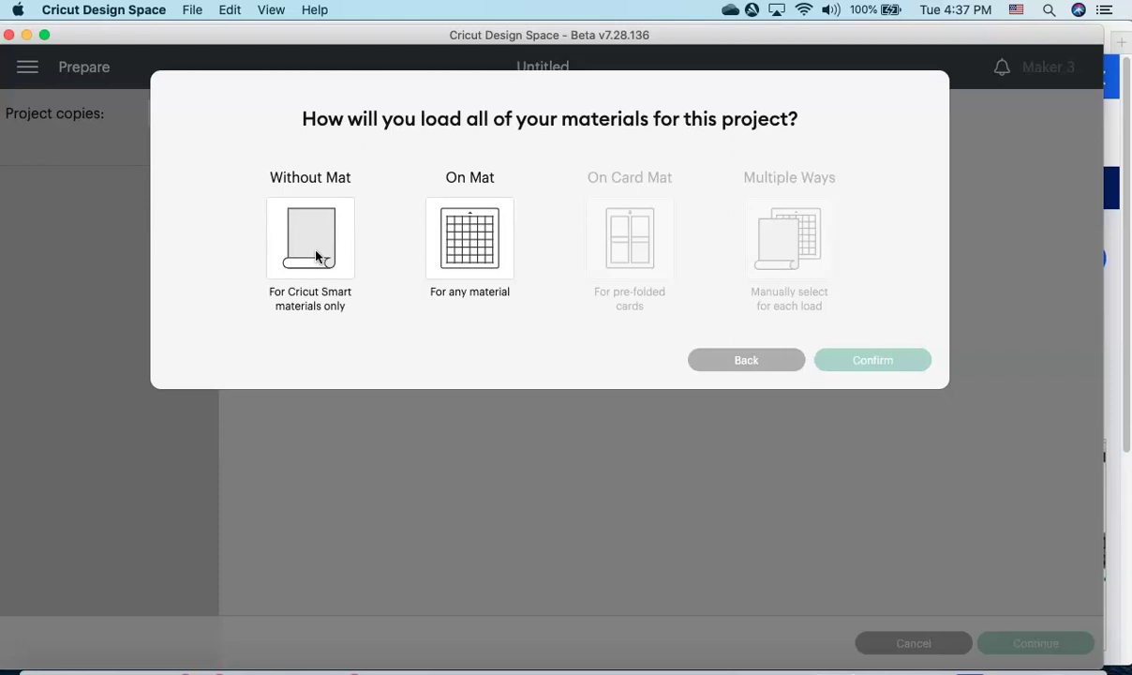
{"action": "left_click", "coordinate": [502, 248]}
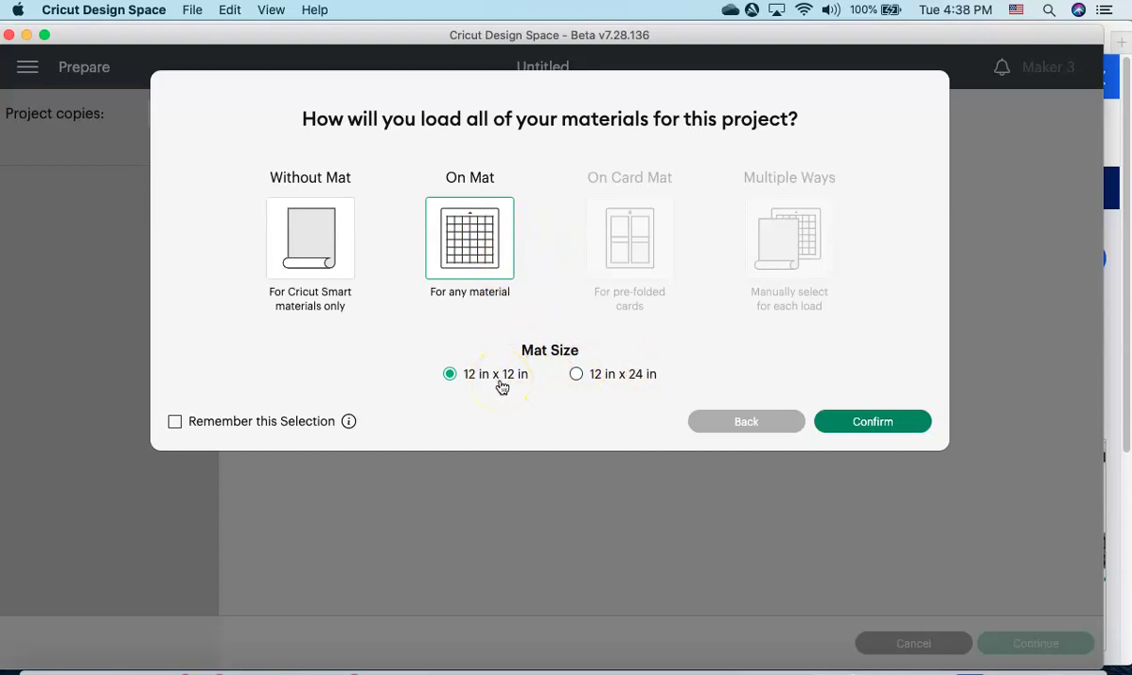
{"action": "left_click", "coordinate": [570, 381]}
{"action": "left_click", "coordinate": [861, 423]}
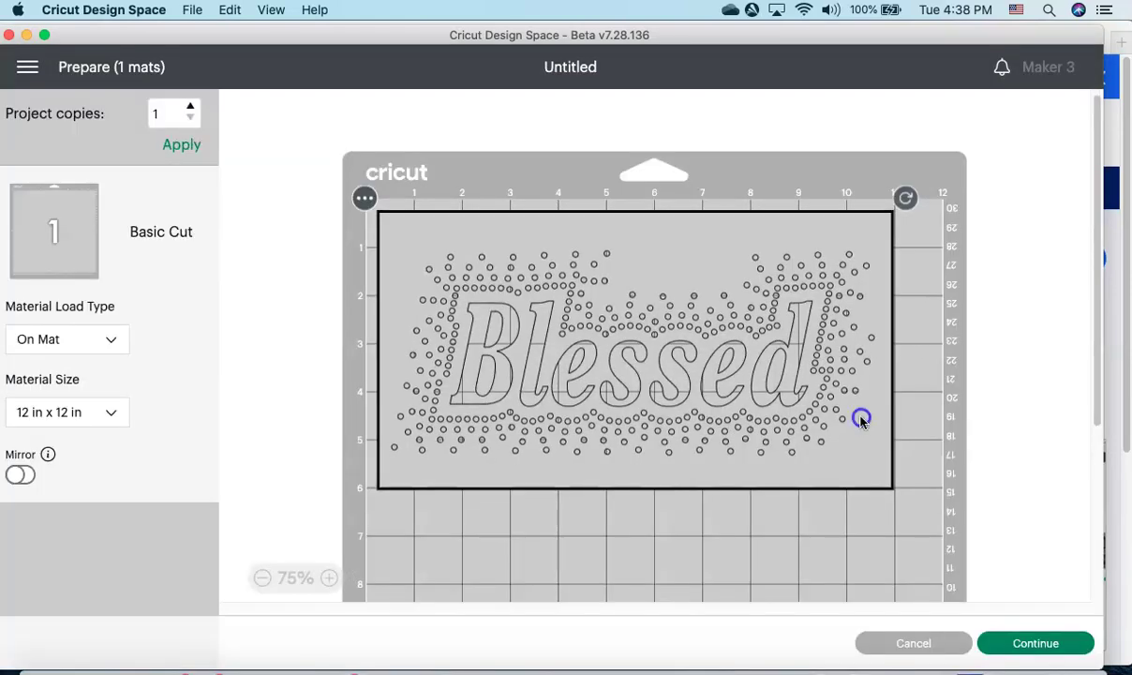
{"action": "left_click_drag", "start_coordinate": [861, 423], "coordinate": [872, 424]}
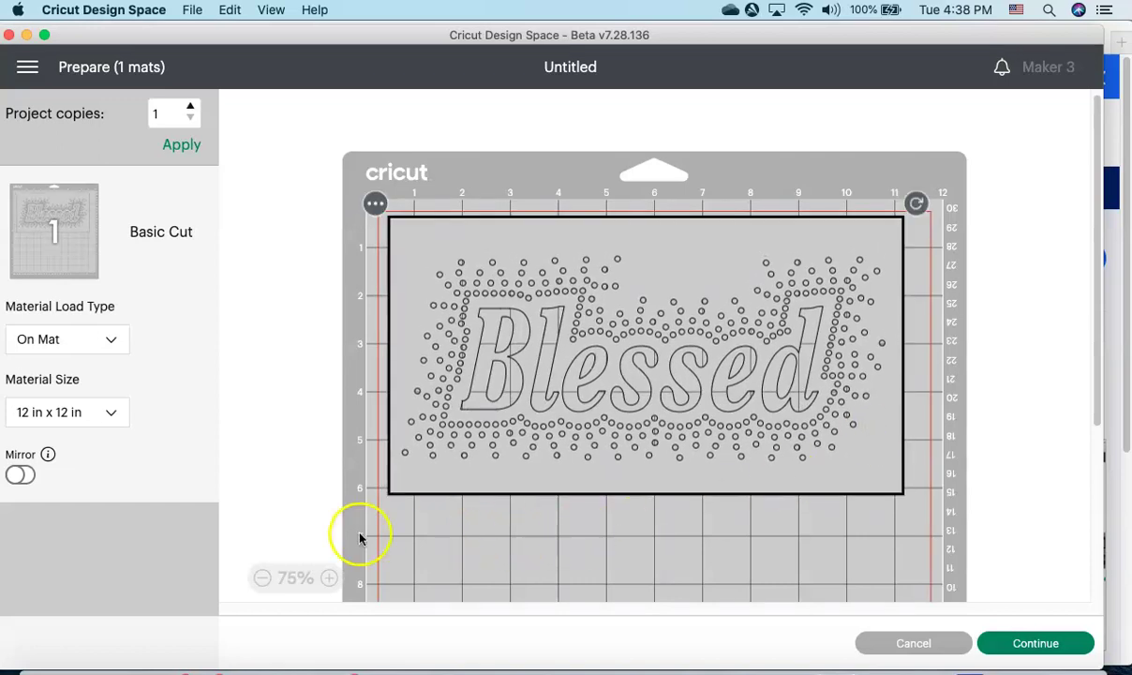